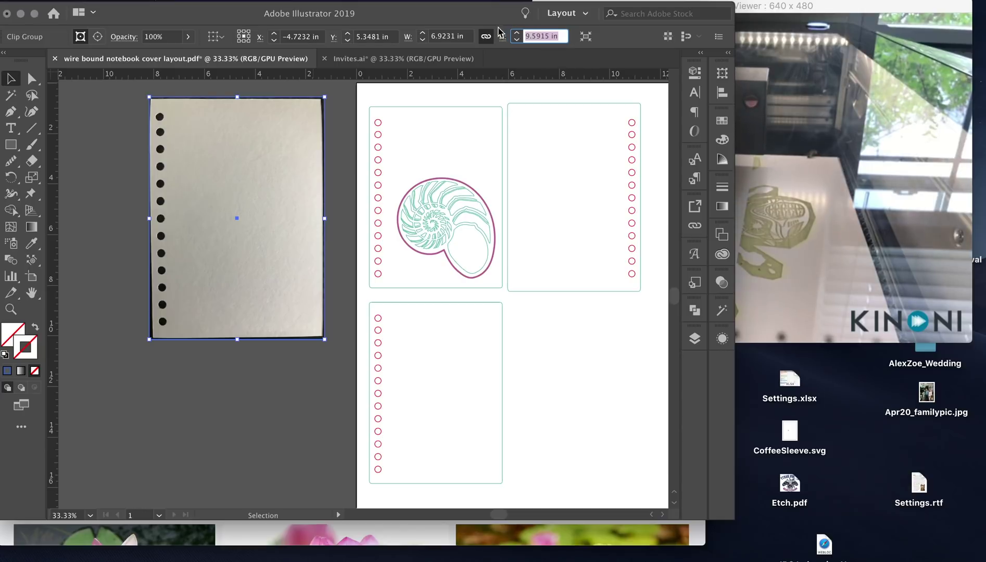
- Scale the notebook page photo proportionally to 7 in high and place it behind the lower cover outline, sent to the back
{"action": "left_click", "coordinate": [449, 35]}
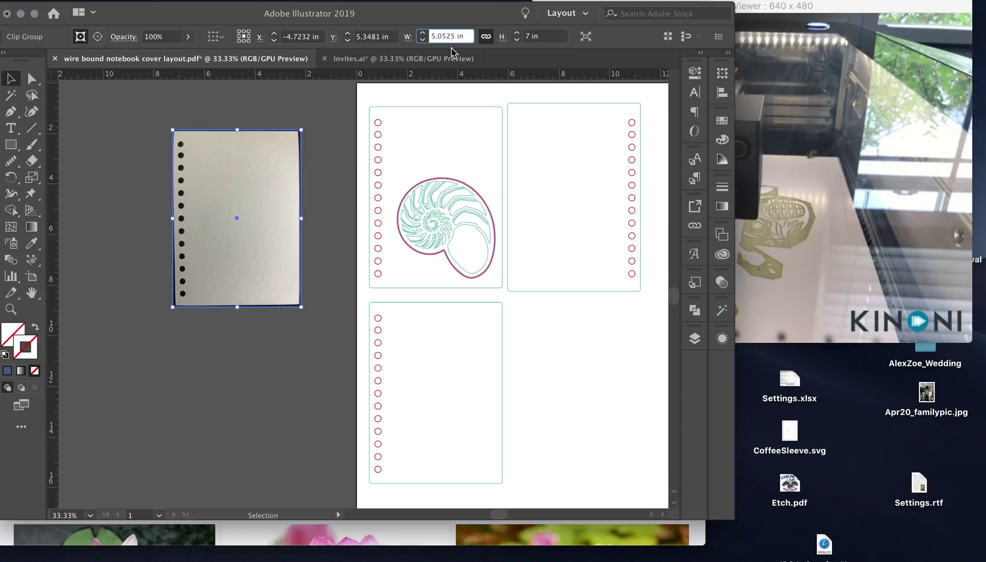
{"action": "left_click_drag", "start_coordinate": [260, 209], "coordinate": [459, 384]}
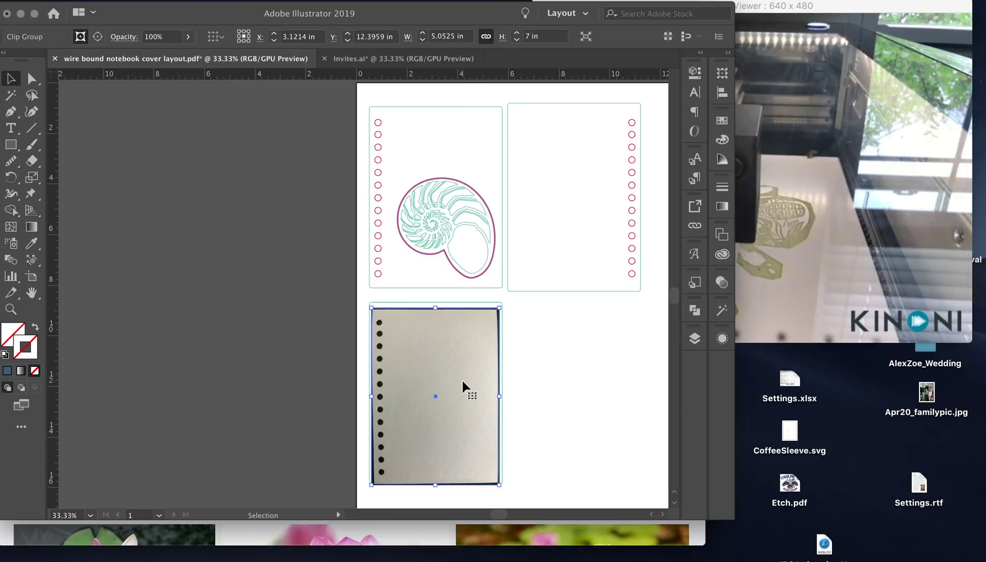
{"action": "right_click", "coordinate": [405, 342]}
{"action": "mouse_move", "coordinate": [487, 490]}
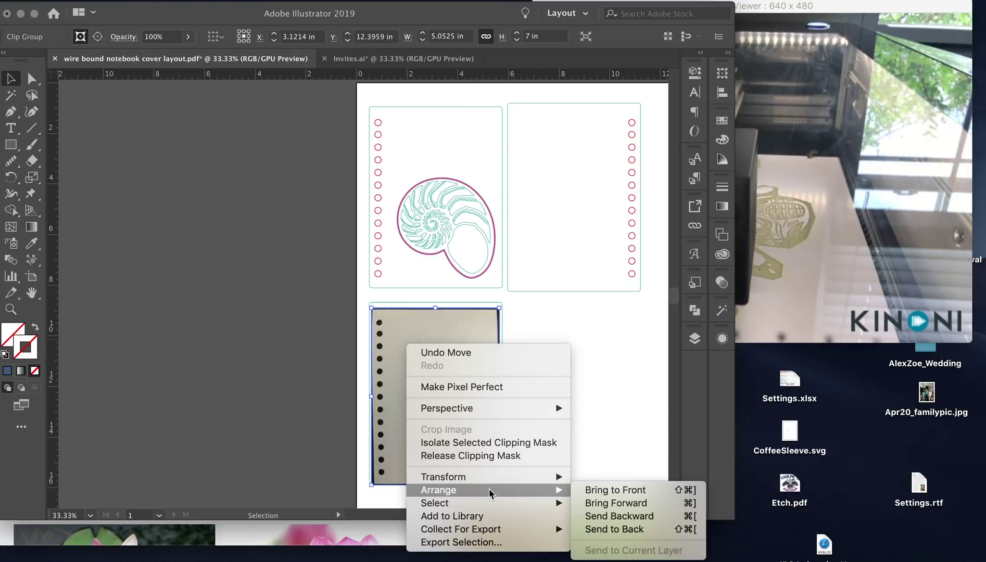
{"action": "left_click", "coordinate": [611, 531]}
- Shift the photo so its punched holes line up with the red circles of the lower cover
{"action": "key", "text": "a"}
{"action": "key", "text": "super+equal"}
{"action": "key", "text": "super+equal"}
{"action": "key", "text": "v"}
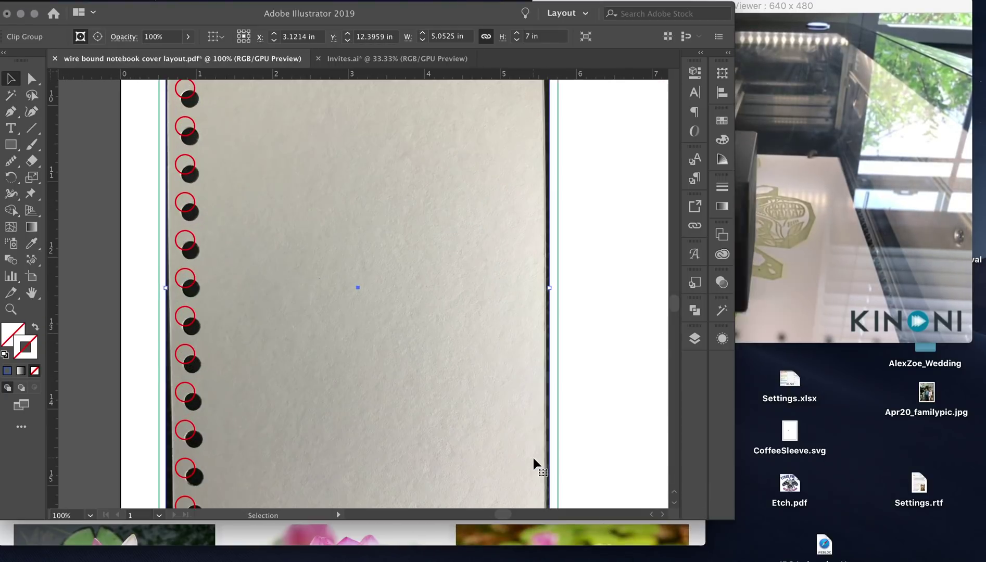
{"action": "key", "text": "super+minus"}
{"action": "left_click_drag", "start_coordinate": [456, 341], "coordinate": [386, 325]}
{"action": "key", "text": "Left"}
{"action": "key", "text": "Left"}
{"action": "key", "text": "Left"}
{"action": "key", "text": "Left"}
{"action": "key", "text": "Left"}
{"action": "key", "text": "Left"}
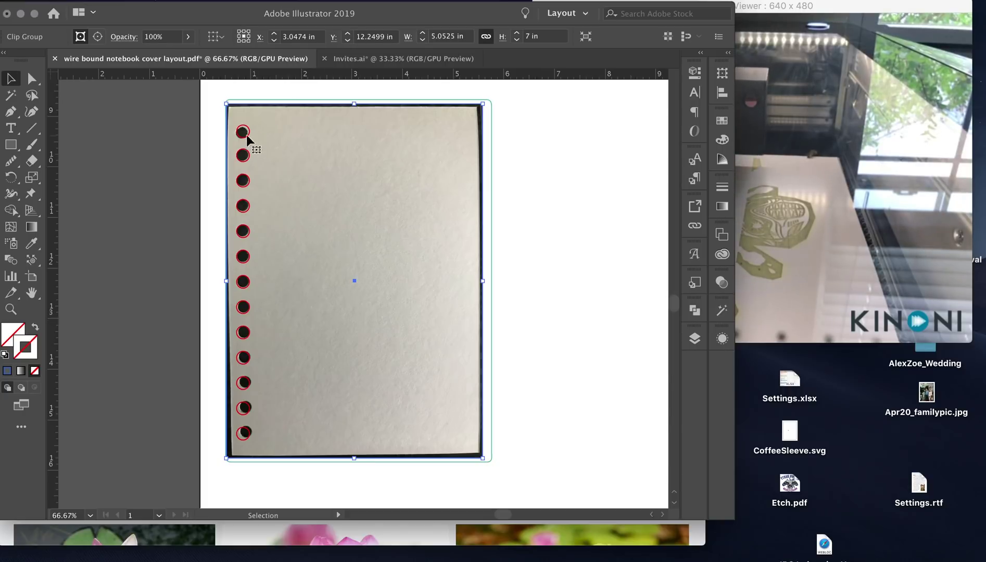
- Move the photo to the blank area right of the lower cover and draw a circle over its sixth hole from the top
{"action": "scroll", "coordinate": [248, 265], "scroll_direction": "right", "scroll_amount": 5}
{"action": "left_click_drag", "start_coordinate": [321, 334], "coordinate": [544, 313]}
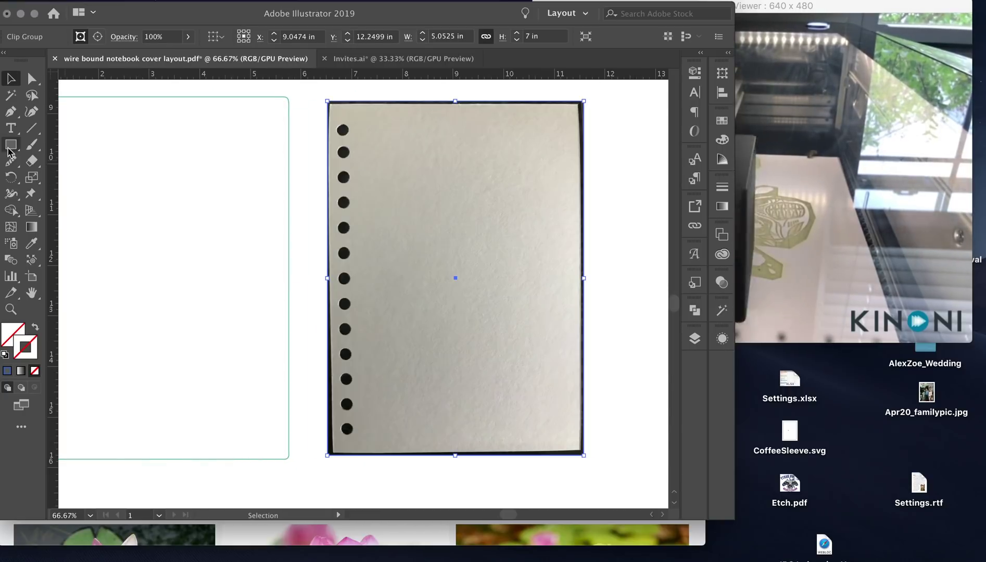
{"action": "left_click_drag", "start_coordinate": [10, 146], "coordinate": [67, 176]}
{"action": "left_click_drag", "start_coordinate": [341, 250], "coordinate": [345, 255]}
- Try to give the new circle a red stroke color
{"action": "double_click", "coordinate": [35, 352]}
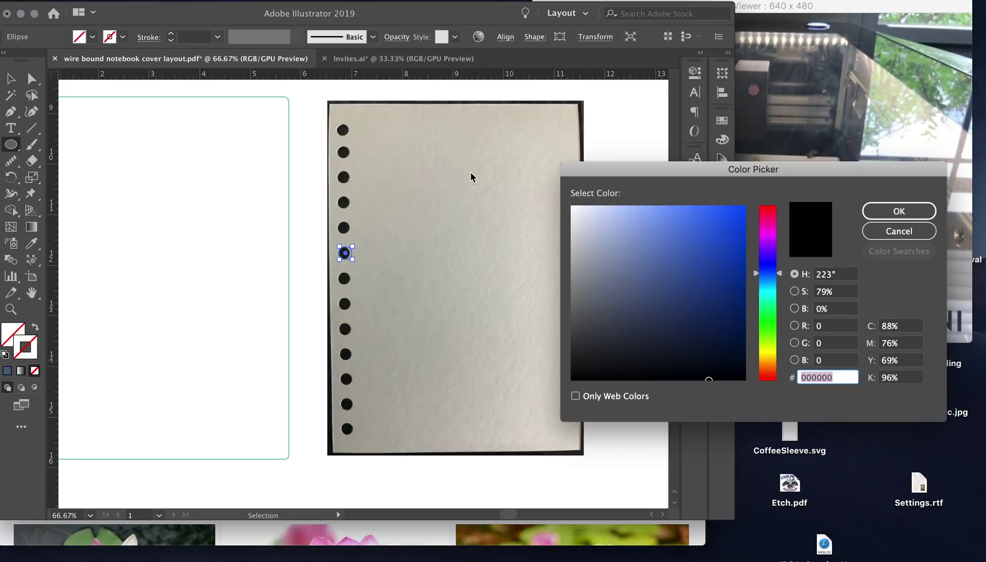
{"action": "left_click", "coordinate": [774, 212]}
{"action": "left_click", "coordinate": [895, 211]}
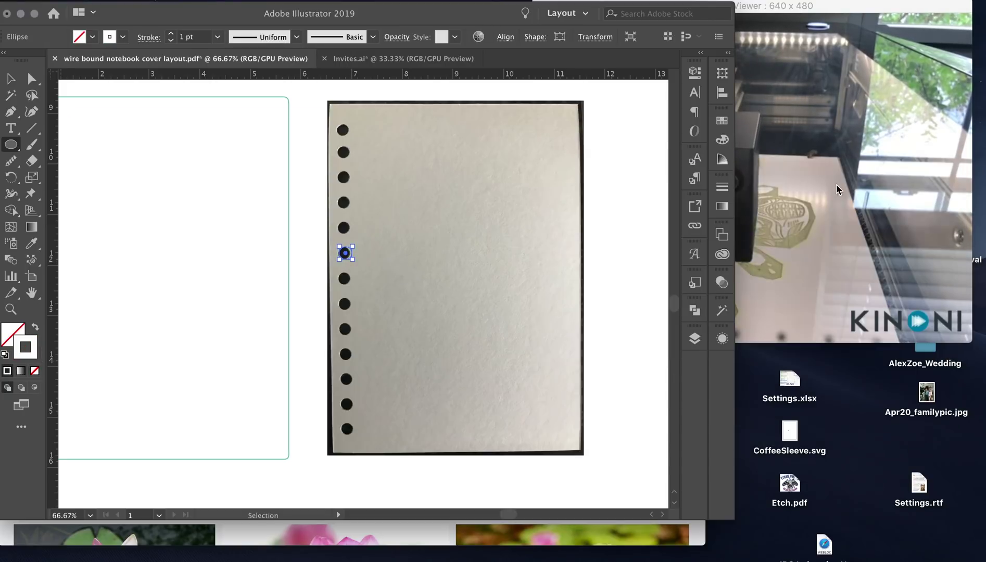
- Set the circle's stroke to a bright, fully saturated red
{"action": "double_click", "coordinate": [33, 356]}
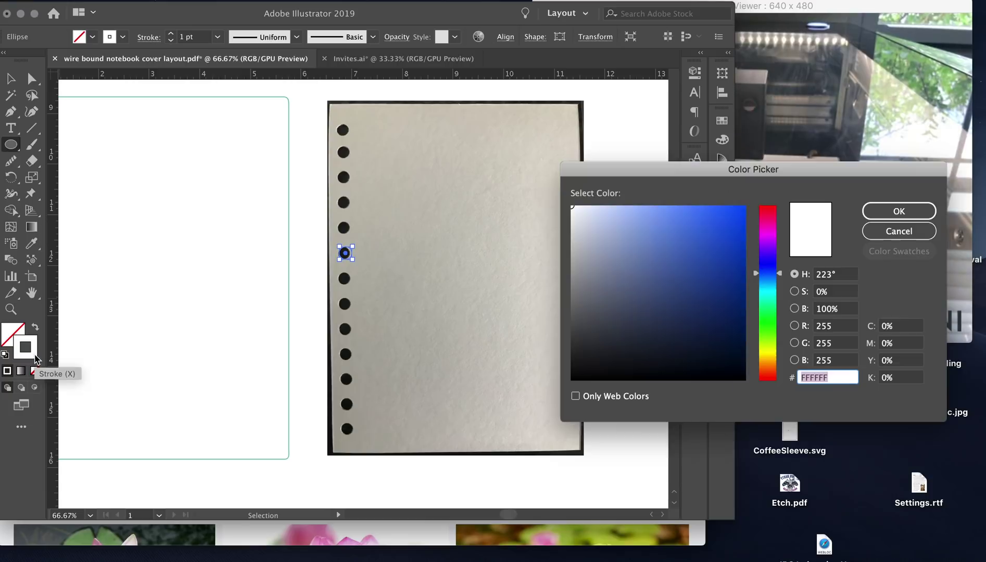
{"action": "left_click", "coordinate": [768, 210]}
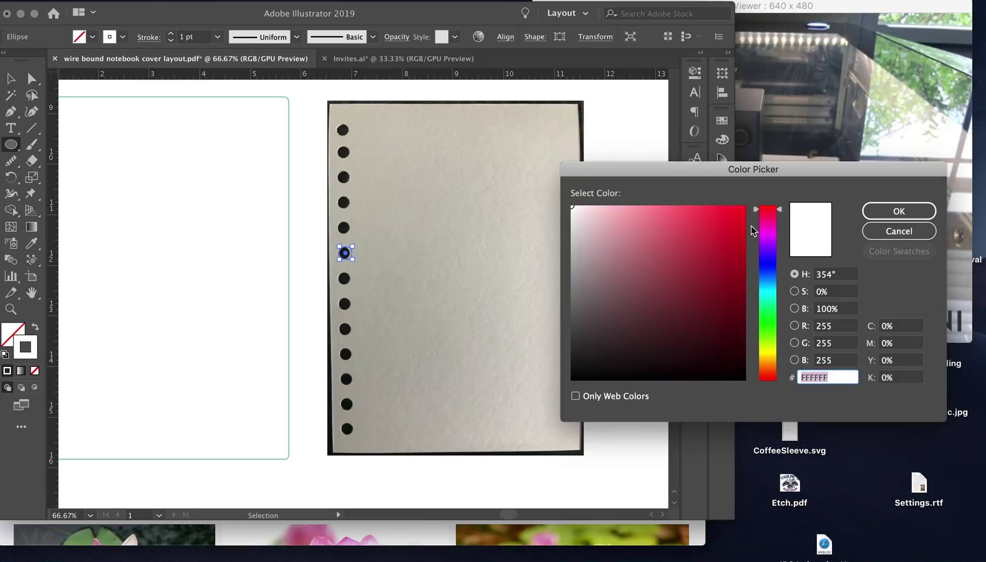
{"action": "left_click", "coordinate": [739, 227]}
{"action": "left_click", "coordinate": [744, 216]}
{"action": "left_click", "coordinate": [898, 211]}
- Try duplicating the circle onto the next hole down, then delete that copy
{"action": "left_click", "coordinate": [10, 78]}
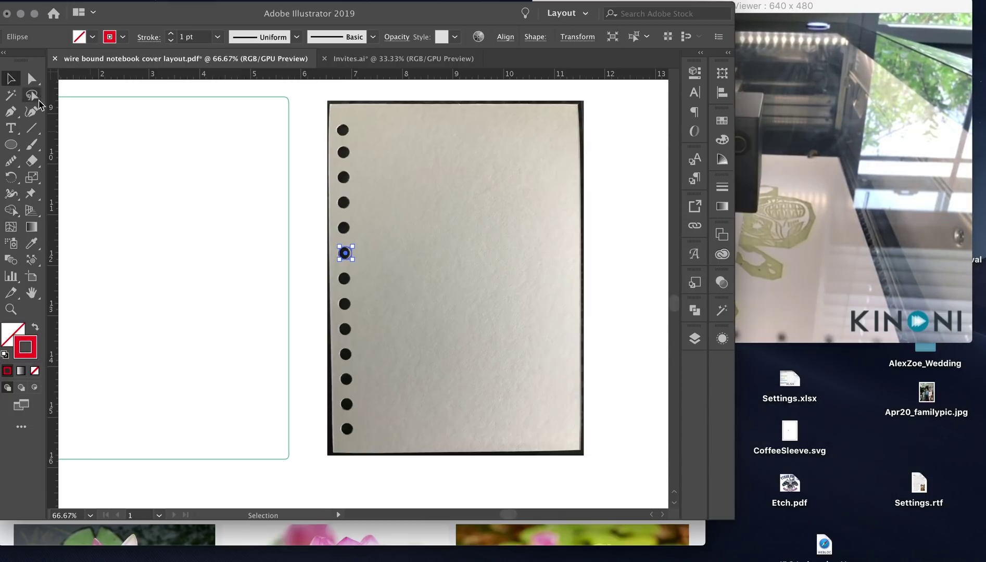
{"action": "left_click", "coordinate": [392, 265]}
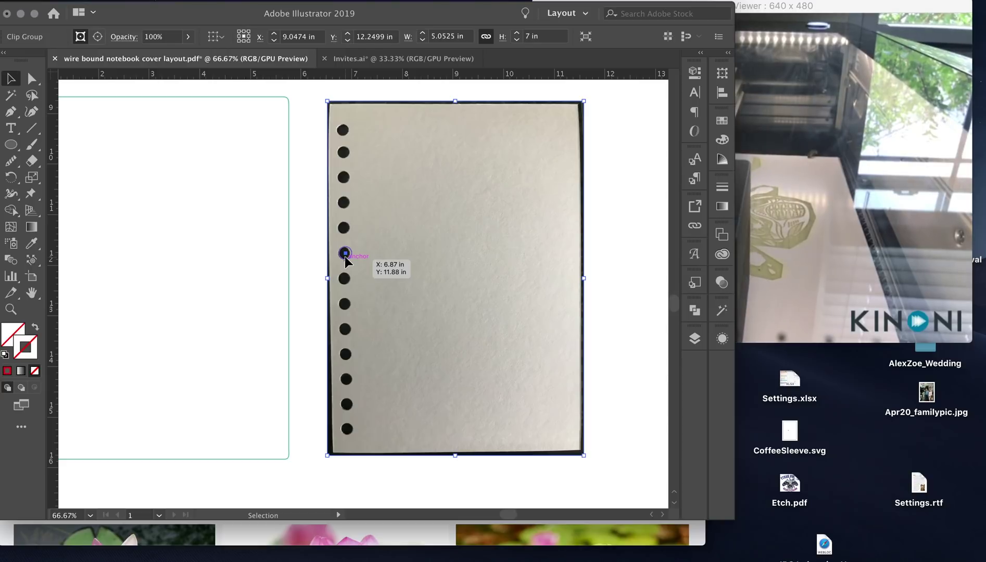
{"action": "left_click_drag", "start_coordinate": [345, 257], "coordinate": [346, 283]}
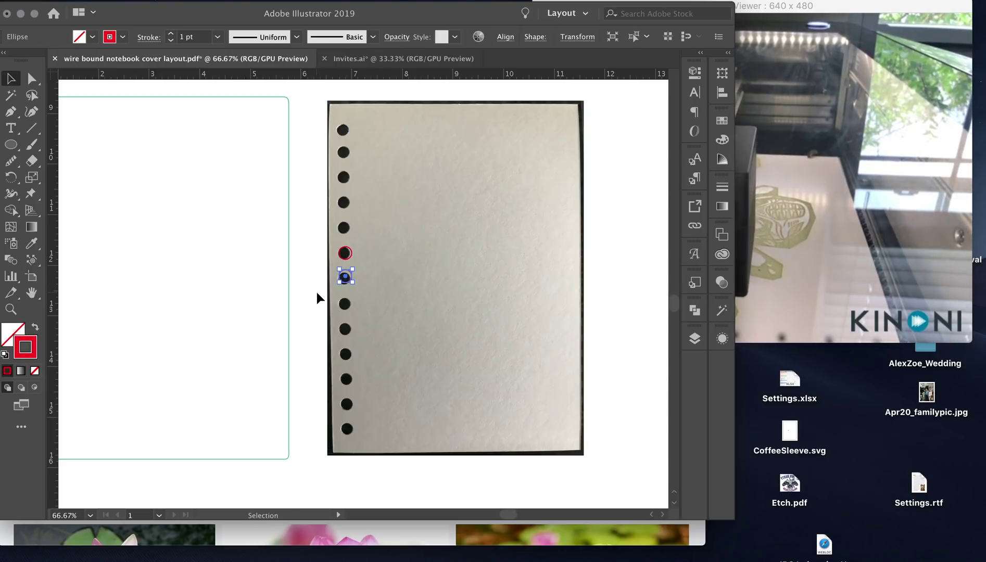
{"action": "key", "text": "Delete"}
- Place the circle over the photo's bottom hole and preview a Move of 0 in horizontally and 0.5 in vertically
{"action": "left_click_drag", "start_coordinate": [347, 255], "coordinate": [351, 427]}
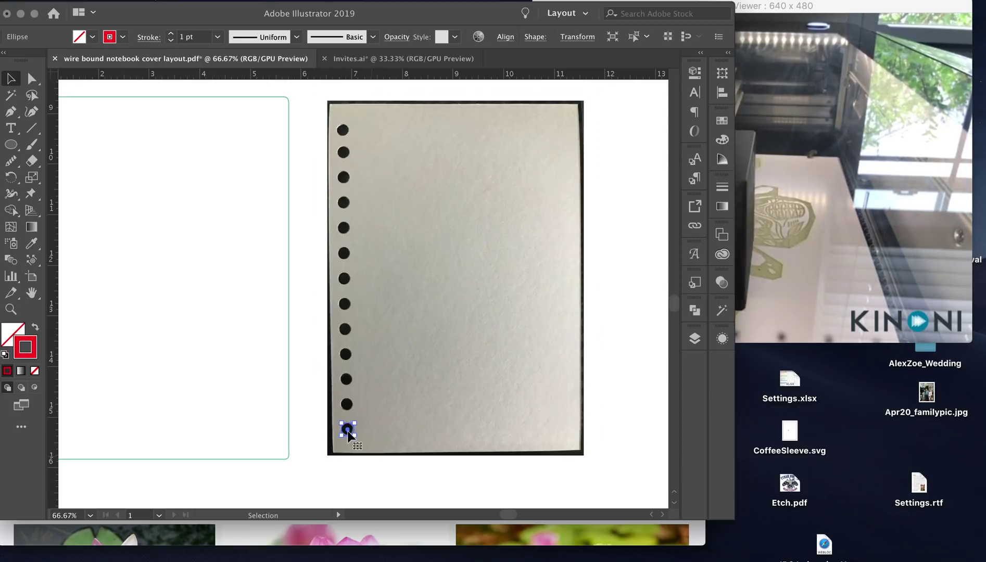
{"action": "left_click", "coordinate": [170, 2]}
{"action": "mouse_move", "coordinate": [172, 6]}
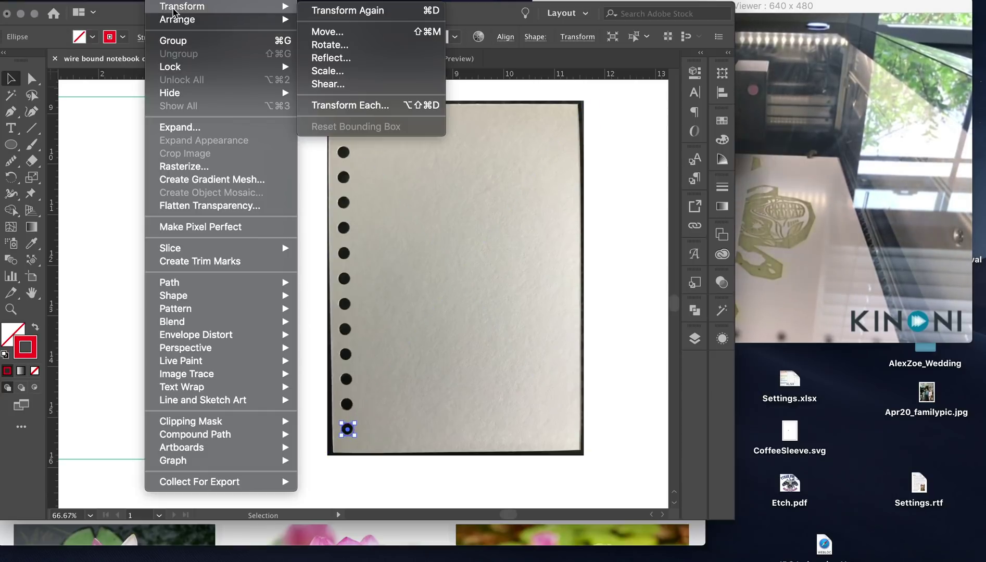
{"action": "left_click", "coordinate": [349, 31]}
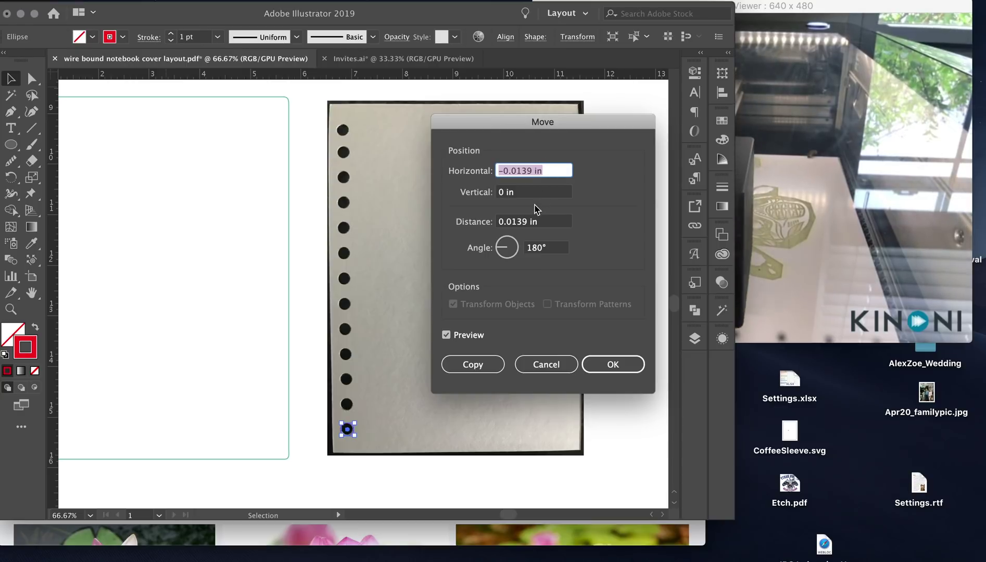
{"action": "type", "text": "0"}
{"action": "key", "text": "Tab"}
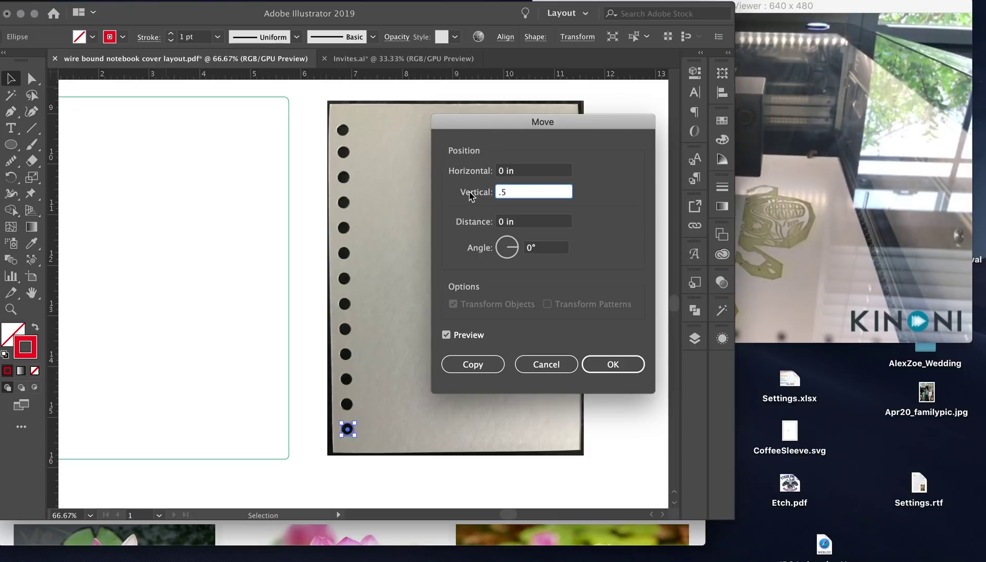
{"action": "left_click", "coordinate": [465, 343]}
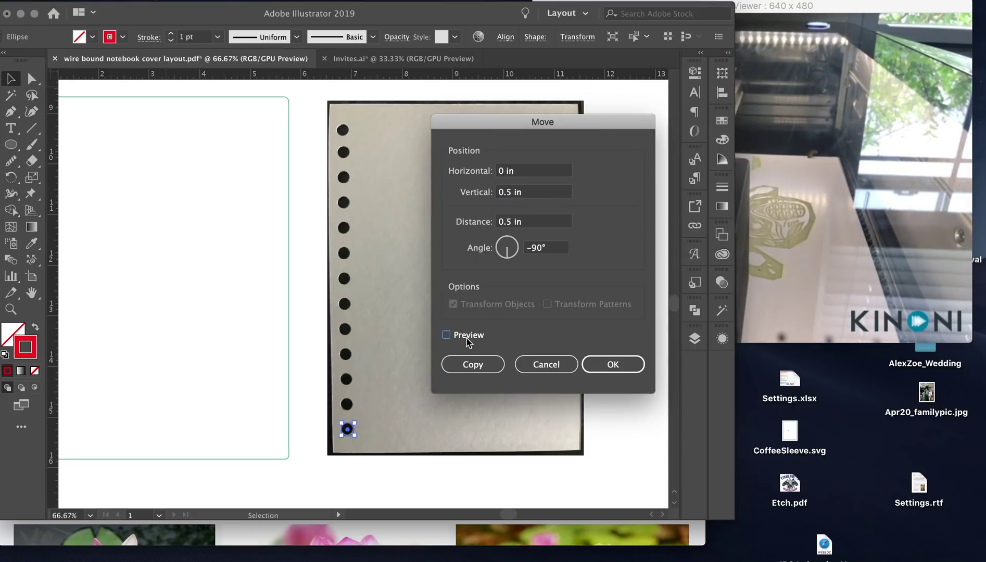
{"action": "left_click", "coordinate": [463, 343]}
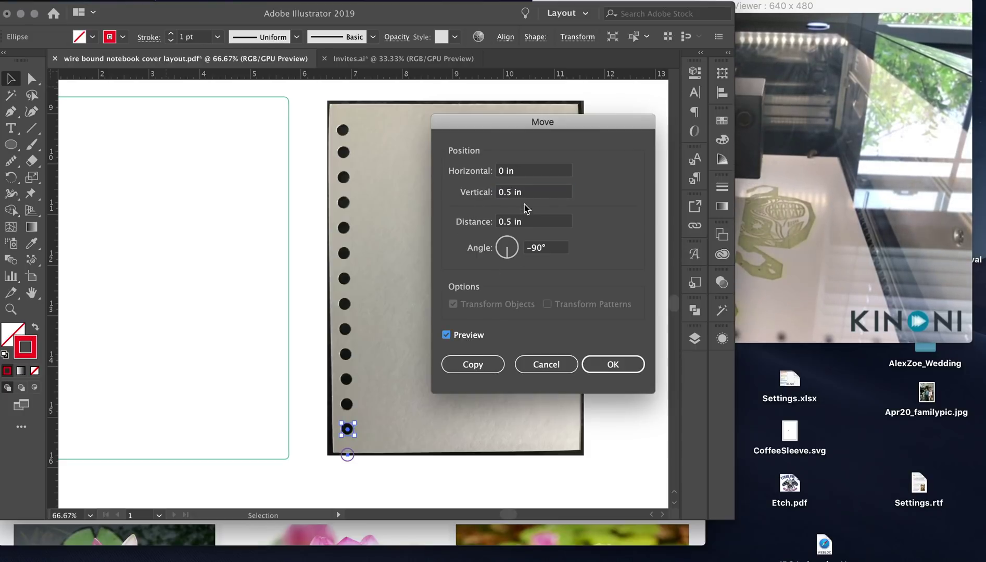
- Change the vertical move distance to -0.5 in, preview it and create the circle as a copy
{"action": "left_click_drag", "start_coordinate": [525, 196], "coordinate": [493, 198]}
{"action": "key", "text": "Left"}
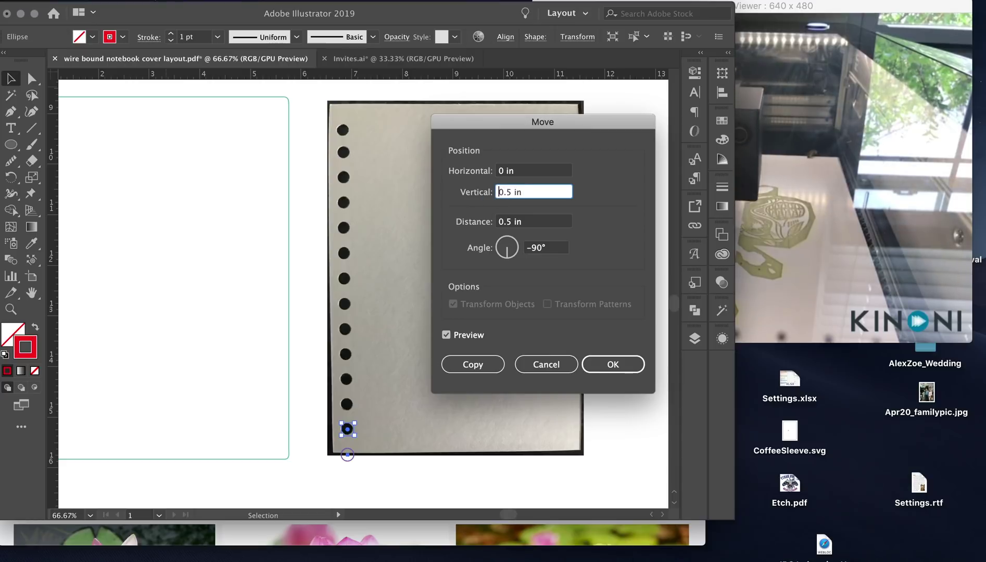
{"action": "type", "text": "-"}
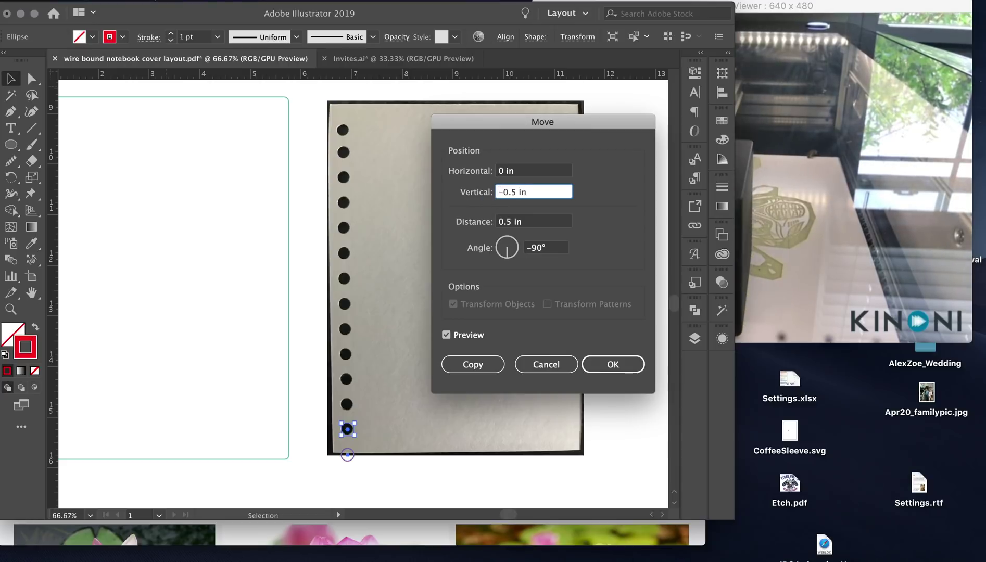
{"action": "left_click", "coordinate": [462, 336]}
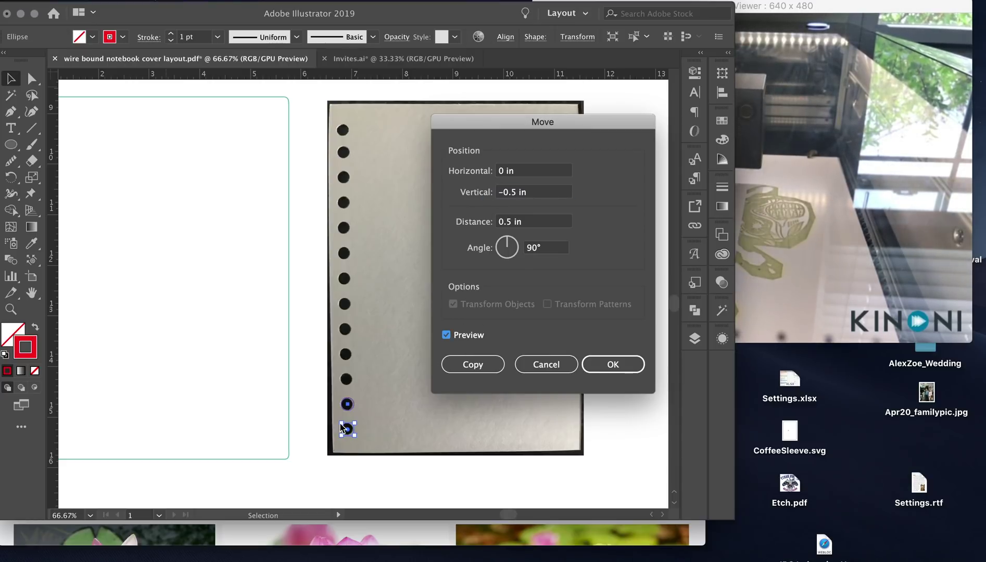
{"action": "left_click", "coordinate": [489, 365]}
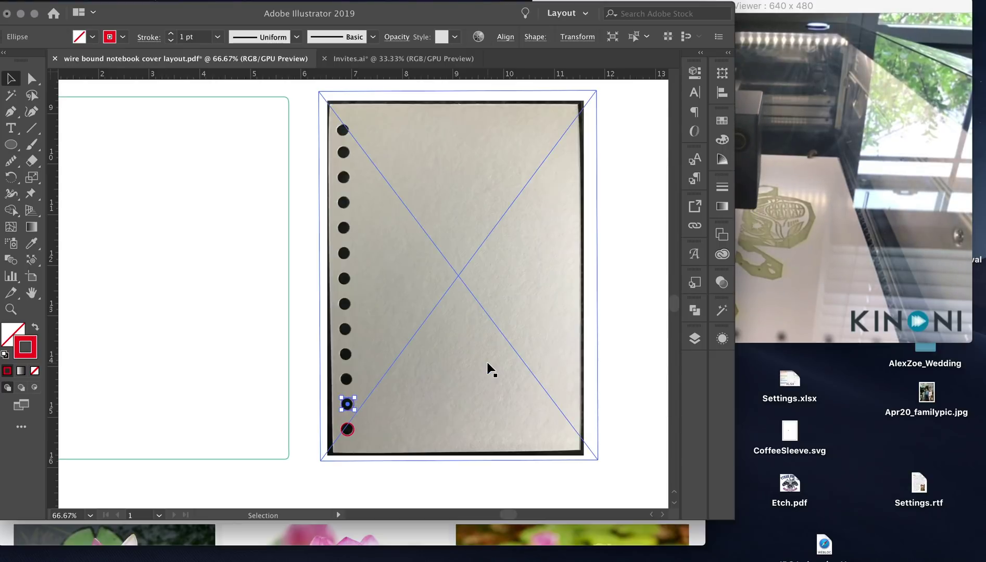
- Repeat the copy transformation up the page until every punched hole has a red circle
{"action": "key", "text": "super+d"}
{"action": "key", "text": "super+d"}
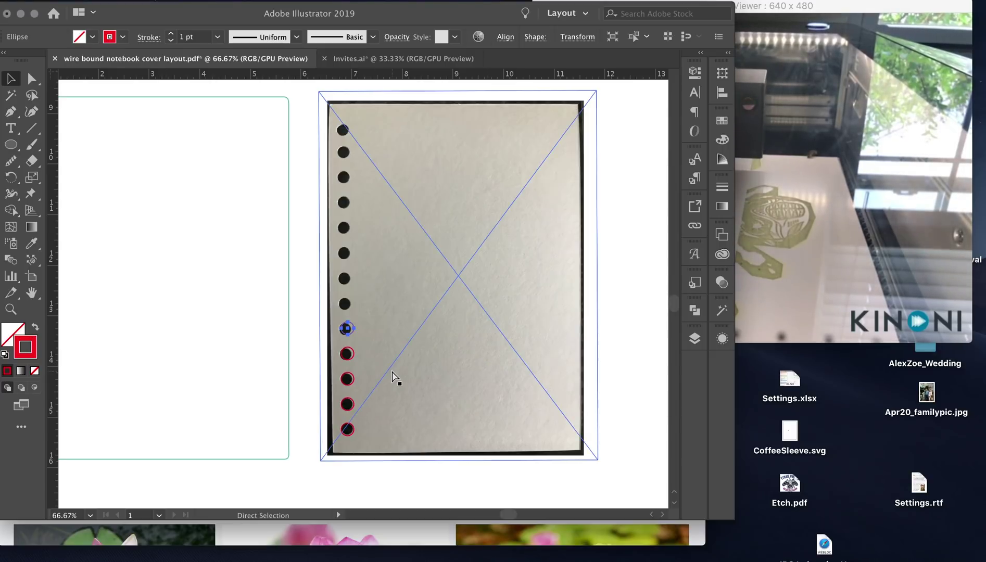
{"action": "key", "text": "super+d"}
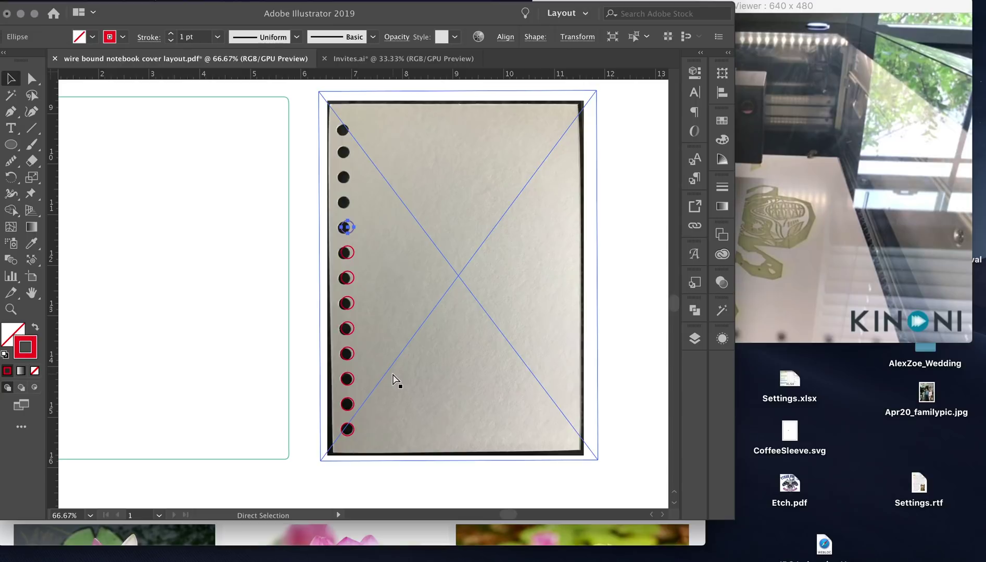
{"action": "key", "text": "super+d"}
{"action": "key", "text": "super+d"}
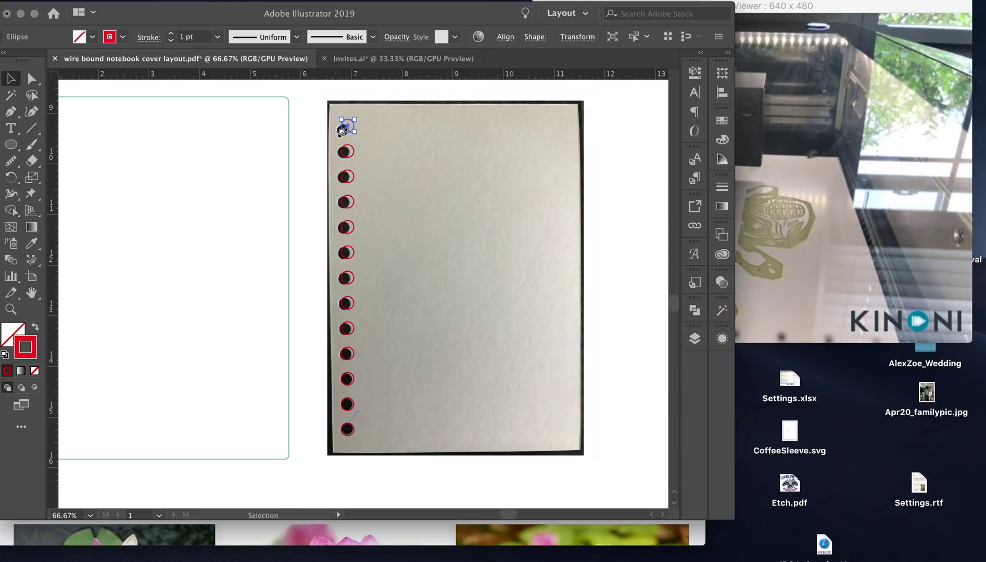
- Nudge the topmost red circle slightly downward, closer to the height of the top hole
{"action": "key", "text": "super+shift+a"}
{"action": "key", "text": "a"}
{"action": "scroll", "coordinate": [349, 136], "scroll_direction": "up", "scroll_amount": 2}
{"action": "scroll", "coordinate": [348, 136], "scroll_direction": "up", "scroll_amount": 3}
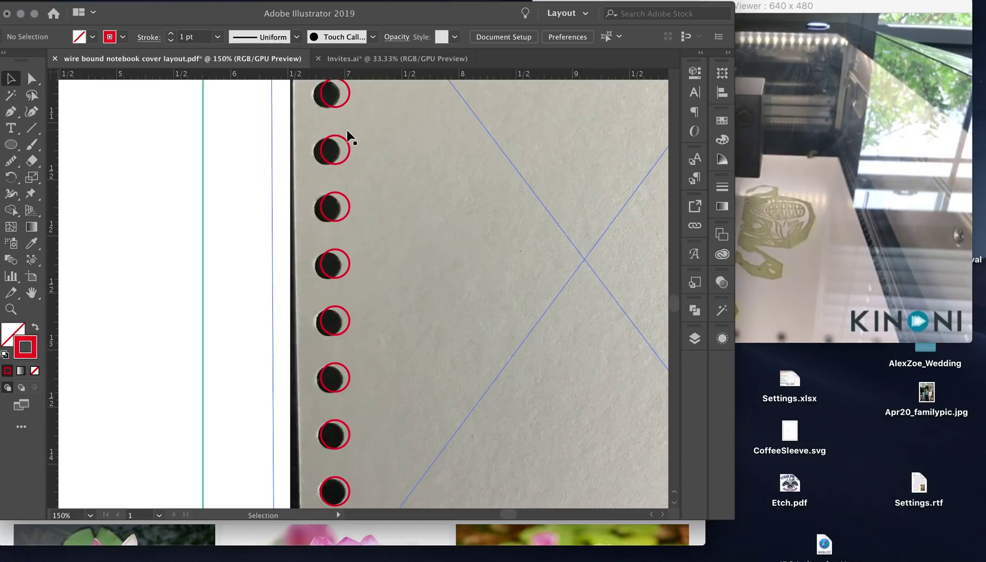
{"action": "scroll", "coordinate": [363, 293], "scroll_direction": "left", "scroll_amount": 1}
{"action": "scroll", "coordinate": [356, 302], "scroll_direction": "up", "scroll_amount": 2}
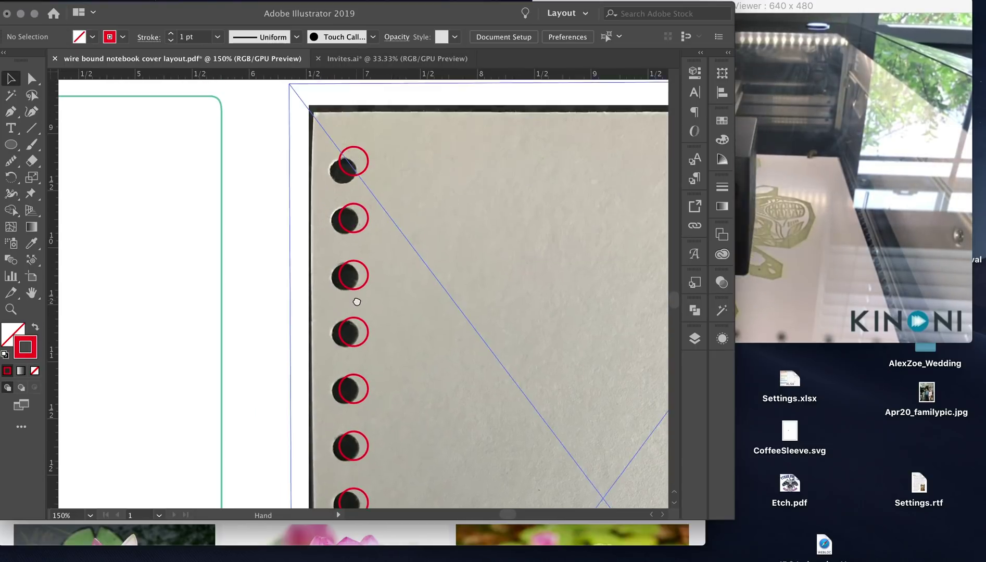
{"action": "left_click", "coordinate": [358, 175]}
{"action": "key", "text": "Down"}
{"action": "key", "text": "Down"}
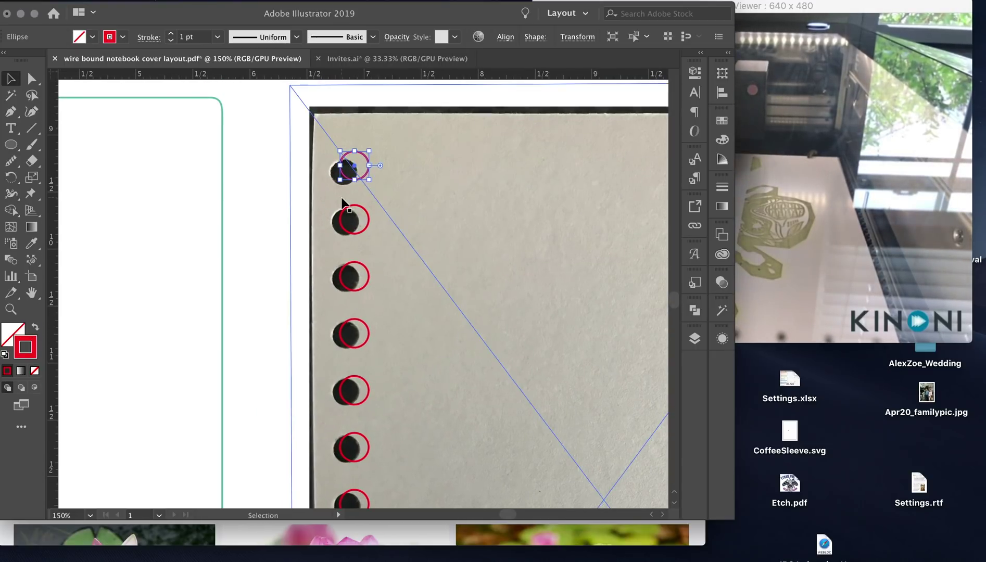
- Enlarge the page photo to about 5.15 by 7.07 in and nudge it down to match its holes with the red circles
{"action": "scroll", "coordinate": [378, 212], "scroll_direction": "down", "scroll_amount": 8}
{"action": "scroll", "coordinate": [379, 211], "scroll_direction": "right", "scroll_amount": 2}
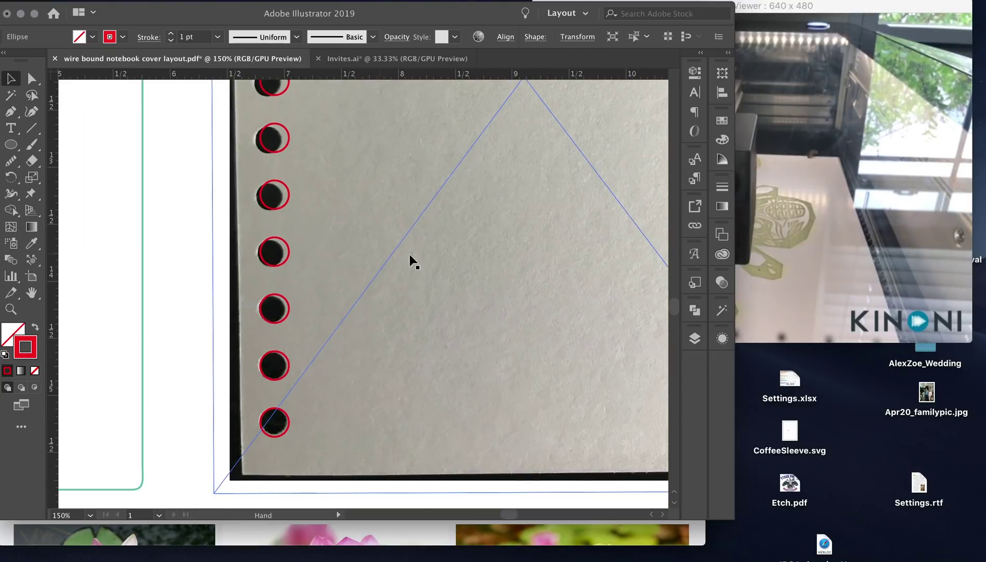
{"action": "left_click", "coordinate": [405, 290]}
{"action": "key", "text": "super+minus"}
{"action": "key", "text": "super+minus"}
{"action": "key", "text": "super+minus"}
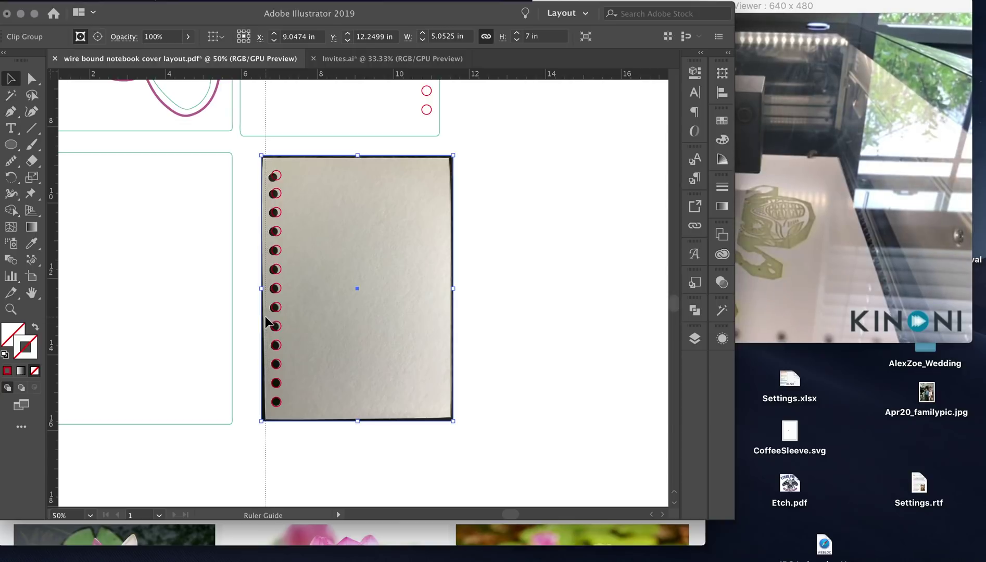
{"action": "left_click_drag", "start_coordinate": [459, 152], "coordinate": [462, 154]}
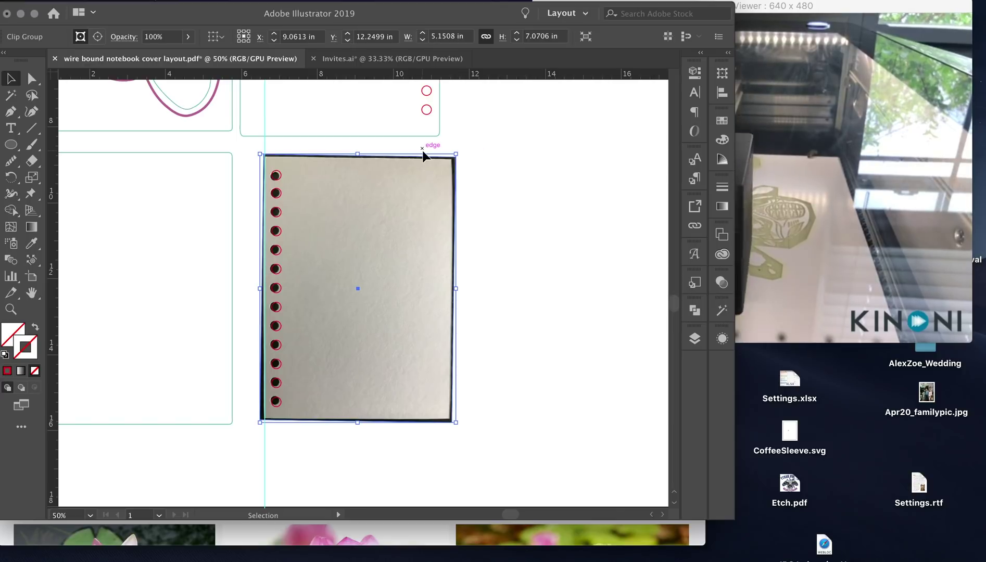
{"action": "key", "text": "Right"}
{"action": "key", "text": "Down"}
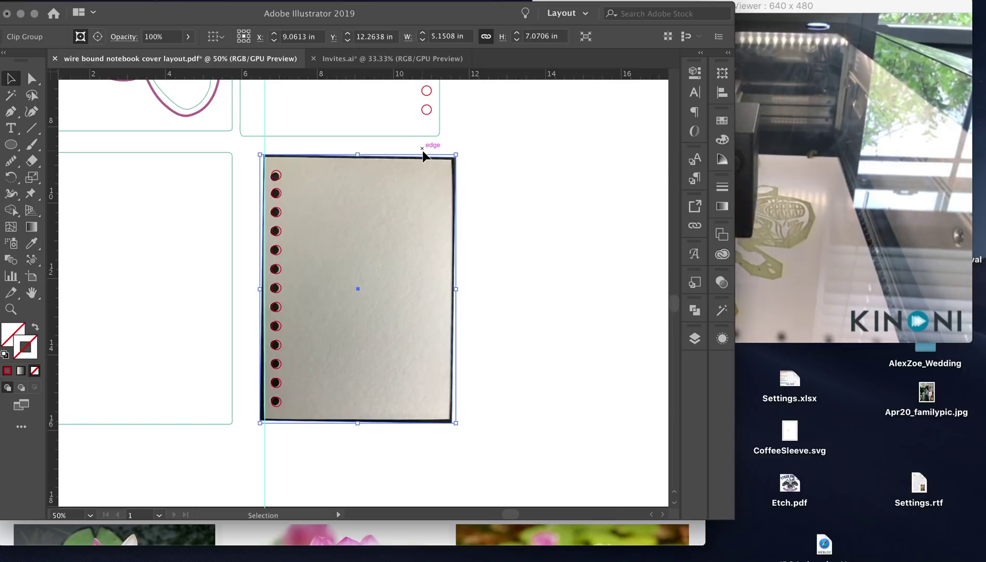
- Delete the notebook page photo from behind the column of red circles
{"action": "left_click", "coordinate": [443, 249]}
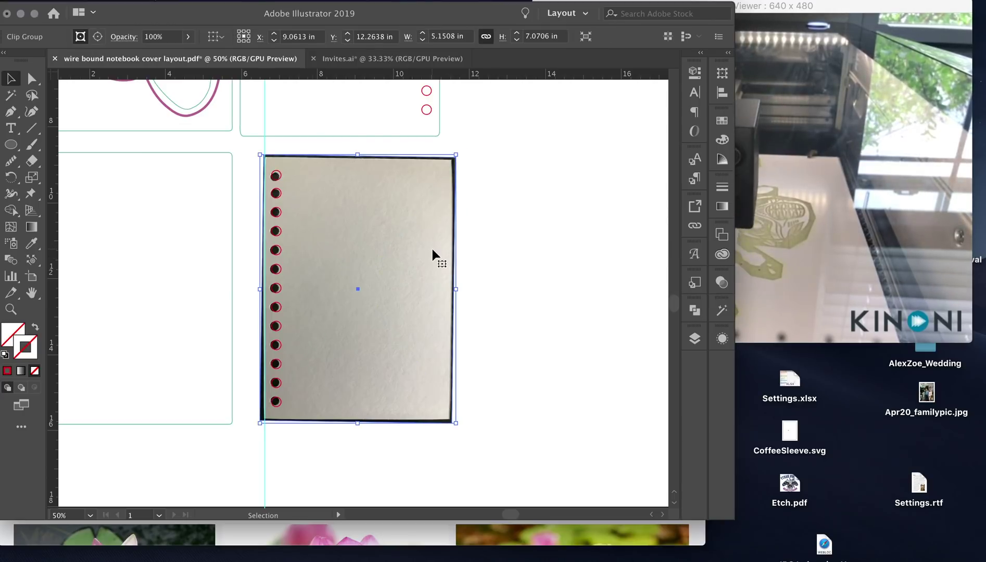
{"action": "key", "text": "Delete"}
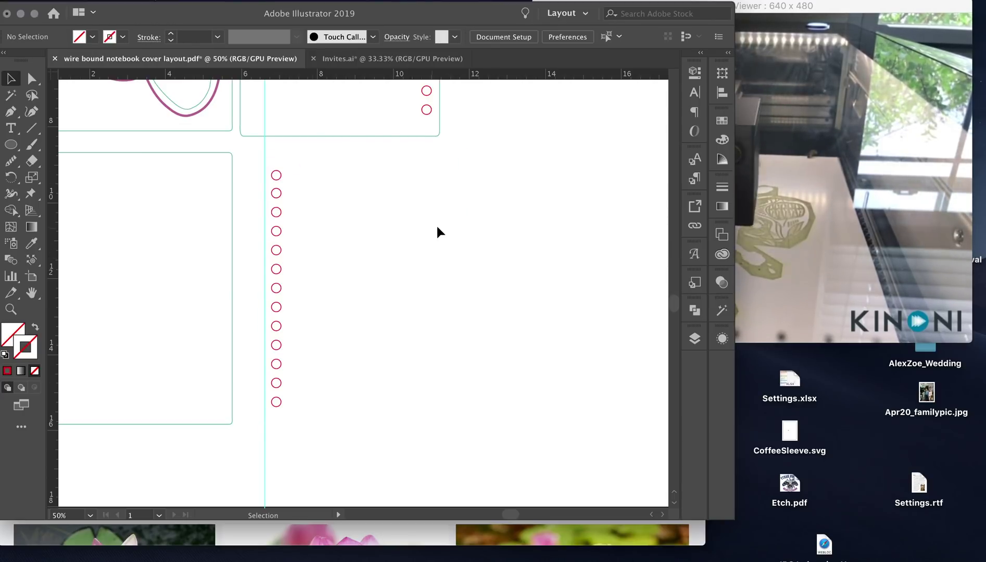
- Delete the spare column of red circles standing outside the lower cover outline
{"action": "scroll", "coordinate": [500, 229], "scroll_direction": "left", "scroll_amount": 7}
{"action": "scroll", "coordinate": [500, 229], "scroll_direction": "down", "scroll_amount": 1}
{"action": "left_click_drag", "start_coordinate": [496, 130], "coordinate": [462, 393]}
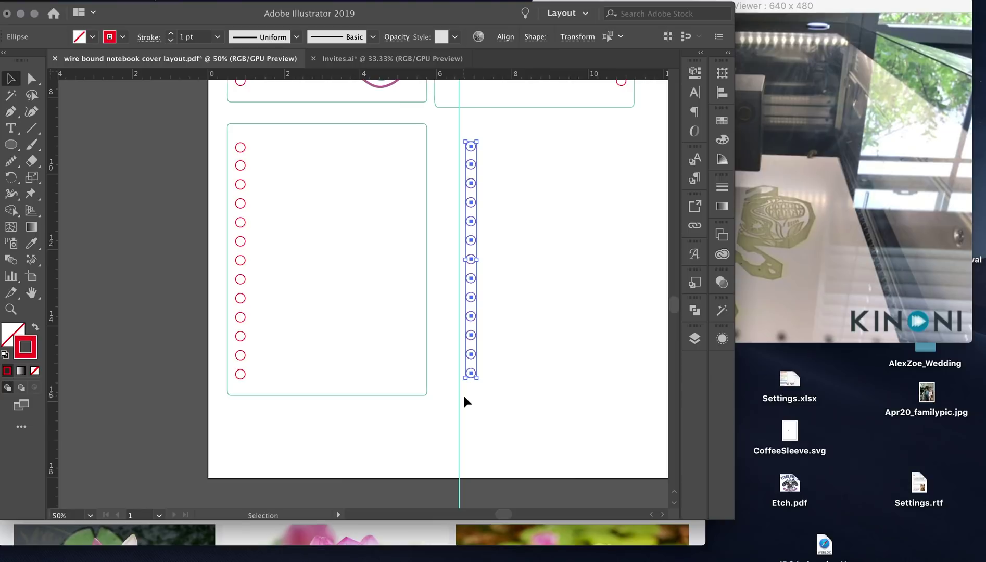
{"action": "key", "text": "Delete"}
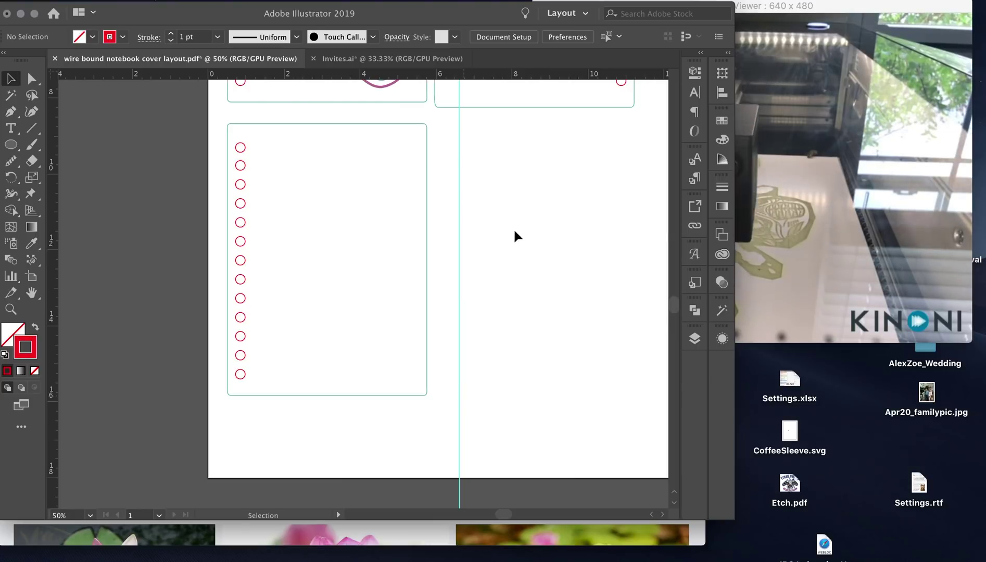
- Lock the Rectangle layer and add a new layer above Layer 2
{"action": "left_click", "coordinate": [695, 338]}
{"action": "left_click", "coordinate": [540, 367]}
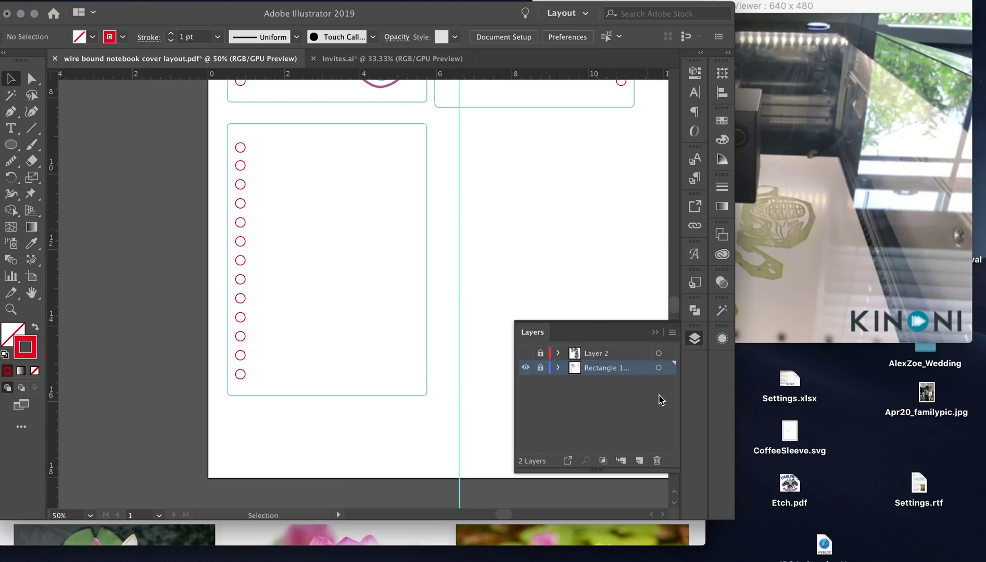
{"action": "left_click", "coordinate": [639, 353]}
{"action": "left_click", "coordinate": [639, 461]}
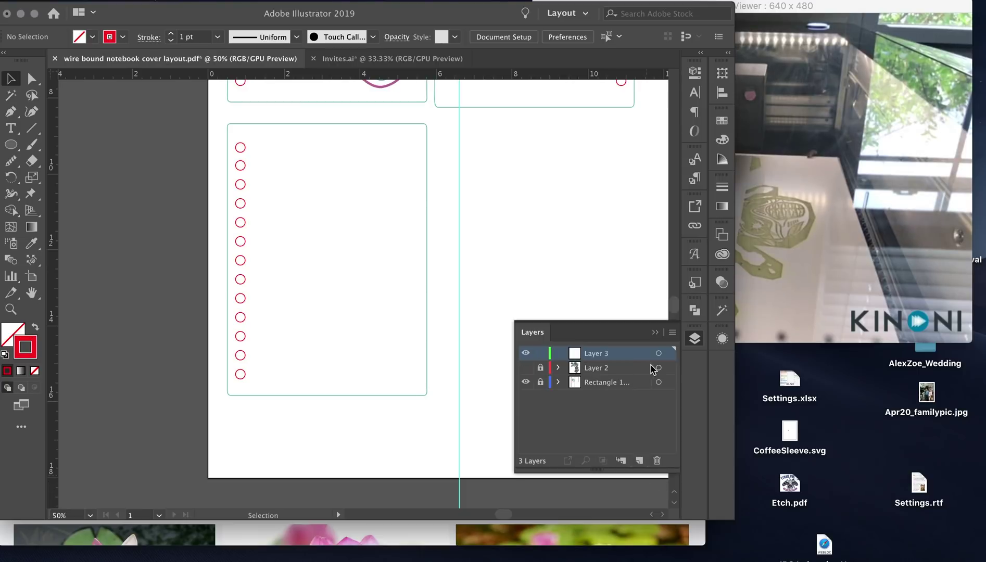
{"action": "left_click", "coordinate": [634, 321]}
{"action": "scroll", "coordinate": [537, 248], "scroll_direction": "up", "scroll_amount": 10}
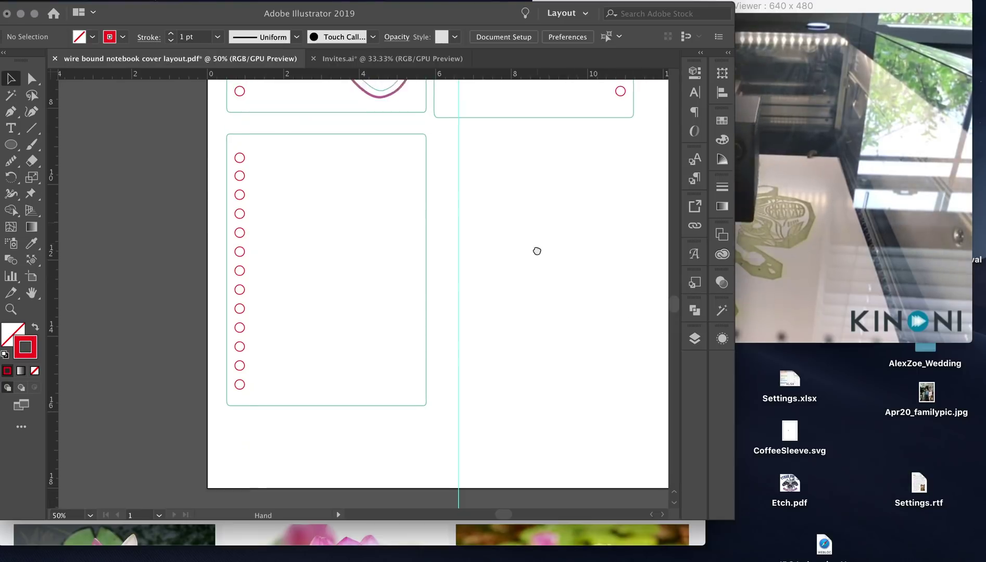
- In Invites.ai, unlock the Sketch layer and copy the lotus drawing from the rightmost invitation in the upper row
{"action": "left_click", "coordinate": [411, 59]}
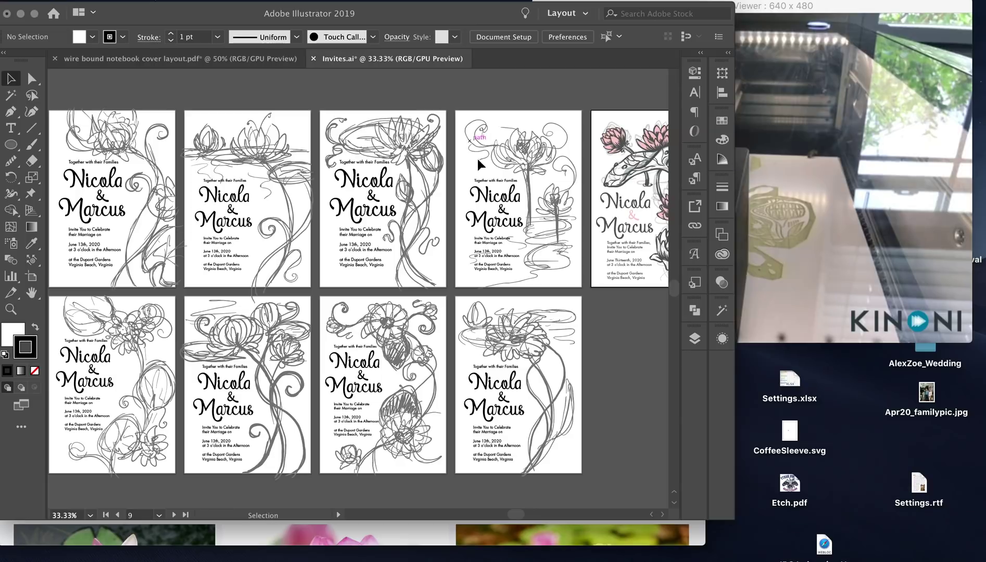
{"action": "left_click_drag", "start_coordinate": [555, 318], "coordinate": [516, 322]}
{"action": "scroll", "coordinate": [516, 323], "scroll_direction": "right", "scroll_amount": 3}
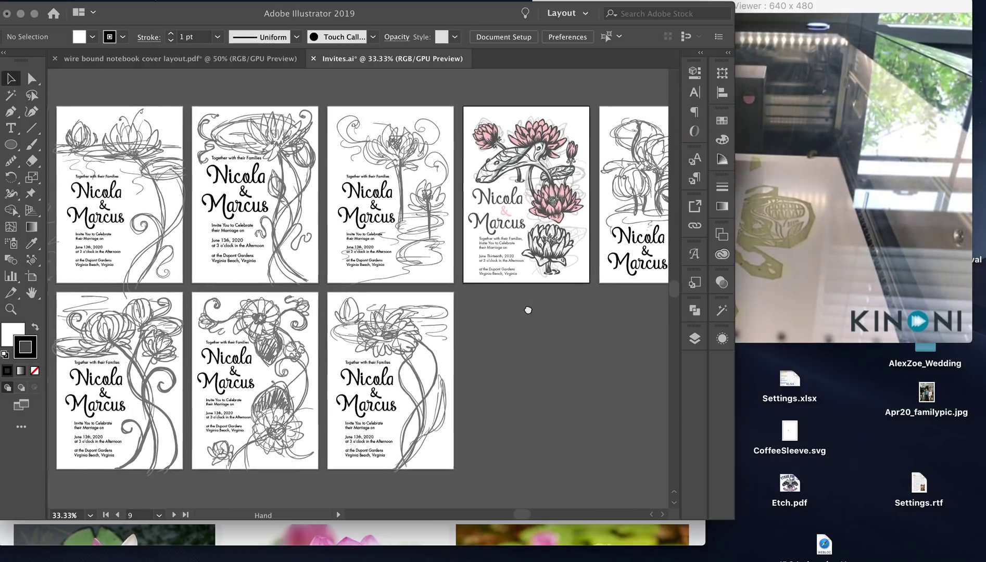
{"action": "scroll", "coordinate": [528, 308], "scroll_direction": "right", "scroll_amount": 5}
{"action": "left_click_drag", "start_coordinate": [524, 323], "coordinate": [447, 346]}
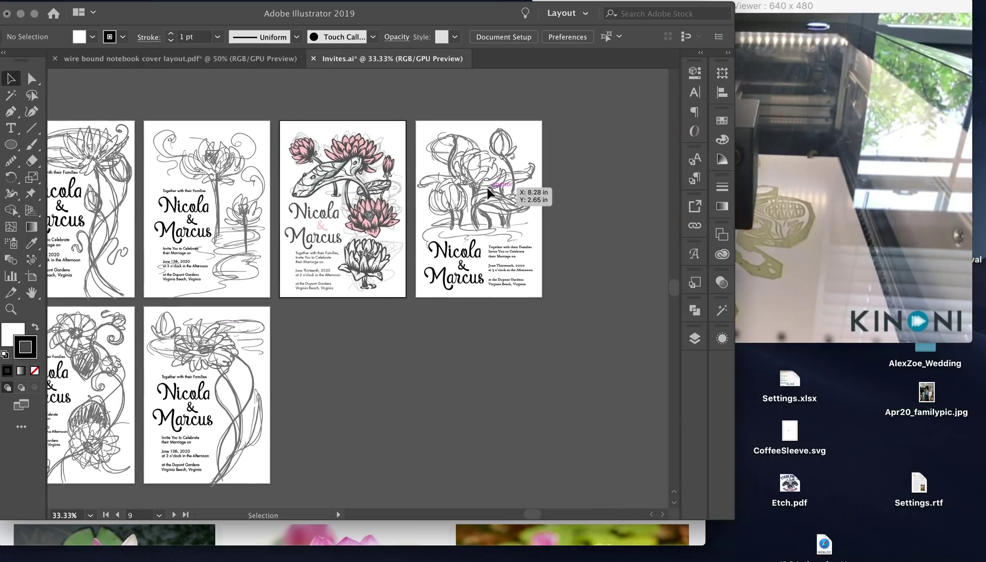
{"action": "left_click", "coordinate": [695, 339]}
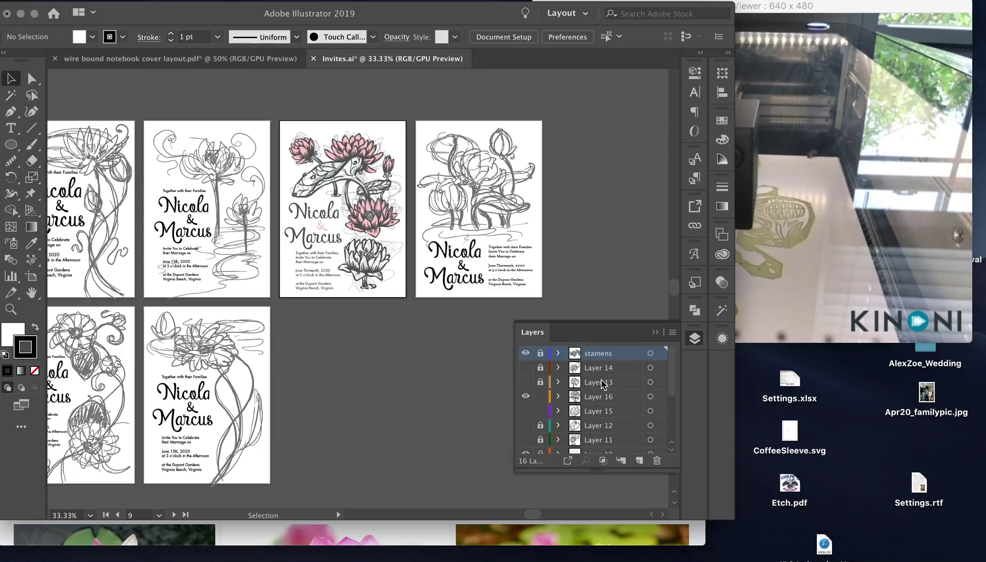
{"action": "scroll", "coordinate": [621, 400], "scroll_direction": "down", "scroll_amount": 5}
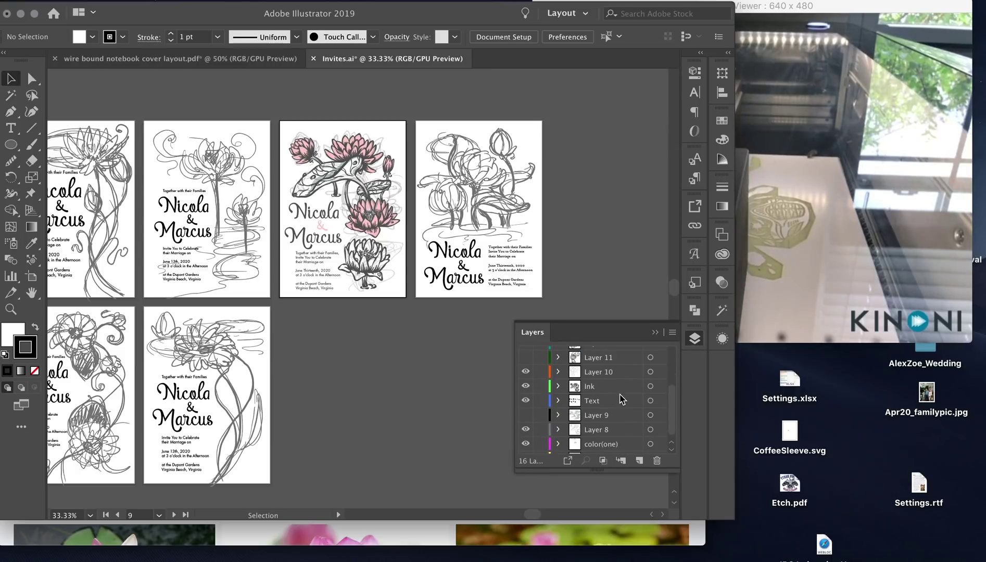
{"action": "scroll", "coordinate": [671, 441], "scroll_direction": "down", "scroll_amount": 3}
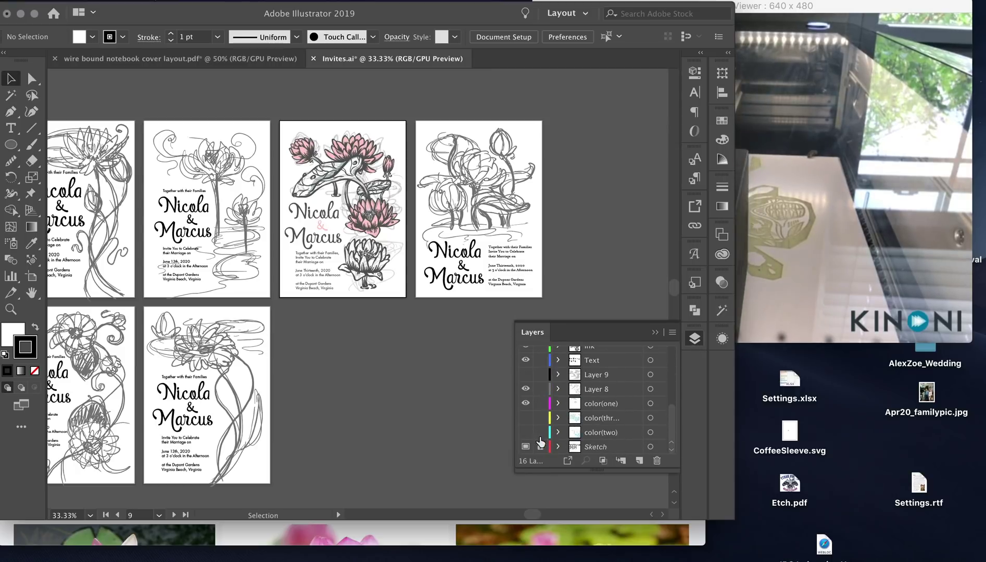
{"action": "left_click", "coordinate": [499, 194]}
{"action": "left_click_drag", "start_coordinate": [551, 153], "coordinate": [428, 241]}
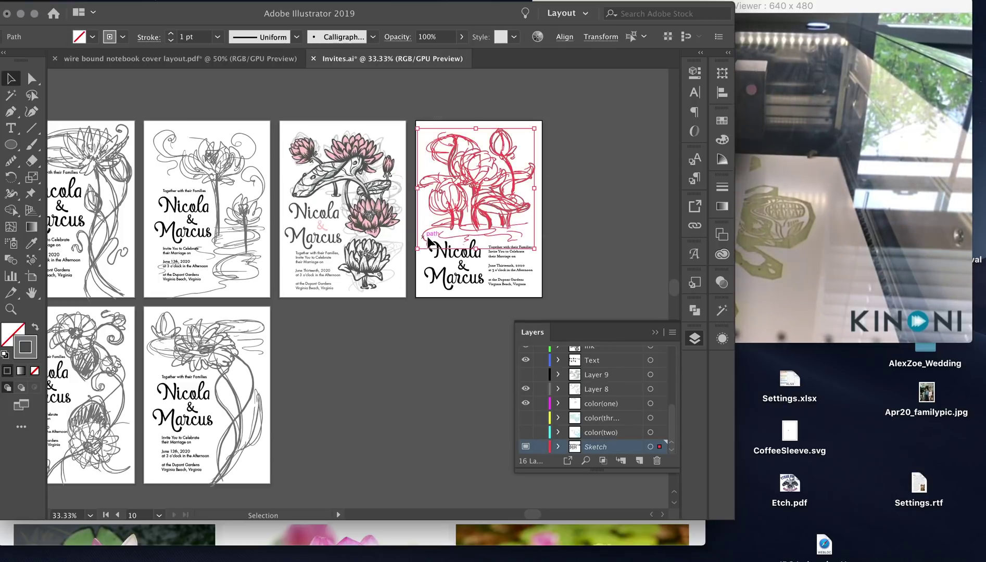
- Return to the notebook cover layout and add a new layer at the very bottom of the layer stack
{"action": "left_click", "coordinate": [208, 58]}
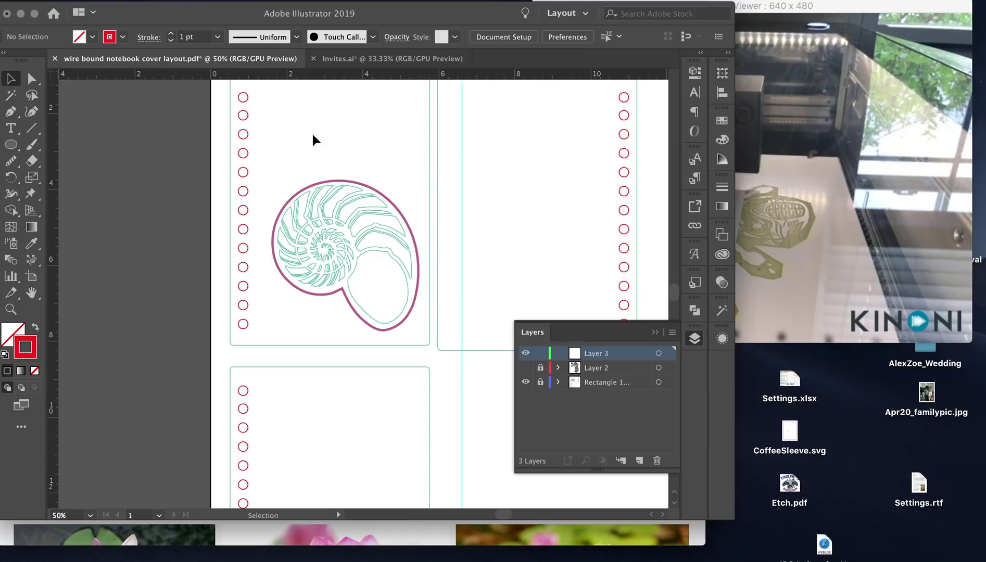
{"action": "left_click", "coordinate": [622, 384]}
{"action": "left_click", "coordinate": [639, 460]}
{"action": "left_click_drag", "start_coordinate": [619, 387], "coordinate": [620, 412]}
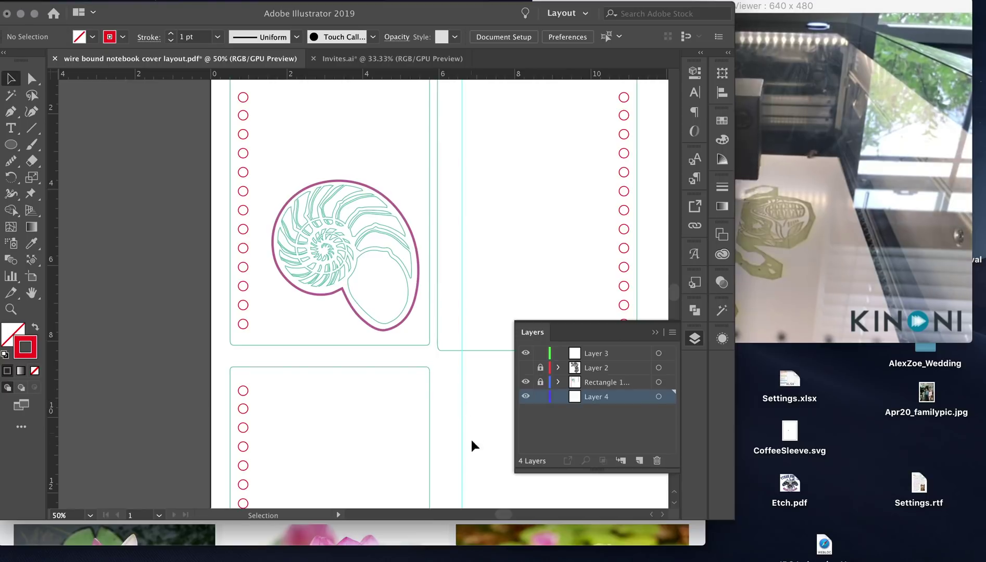
- Paste the lotus sketch onto the bottom layer, position it inside the lower cover outline and lock that layer
{"action": "scroll", "coordinate": [468, 375], "scroll_direction": "down", "scroll_amount": 5}
{"action": "scroll", "coordinate": [469, 374], "scroll_direction": "right", "scroll_amount": 2}
{"action": "key", "text": "super+v"}
{"action": "mouse_move", "coordinate": [408, 310]}
{"action": "left_mouse_down"}
{"action": "mouse_move", "coordinate": [326, 361]}
{"action": "mouse_move", "coordinate": [344, 337]}
{"action": "mouse_move", "coordinate": [334, 331]}
{"action": "left_mouse_up"}
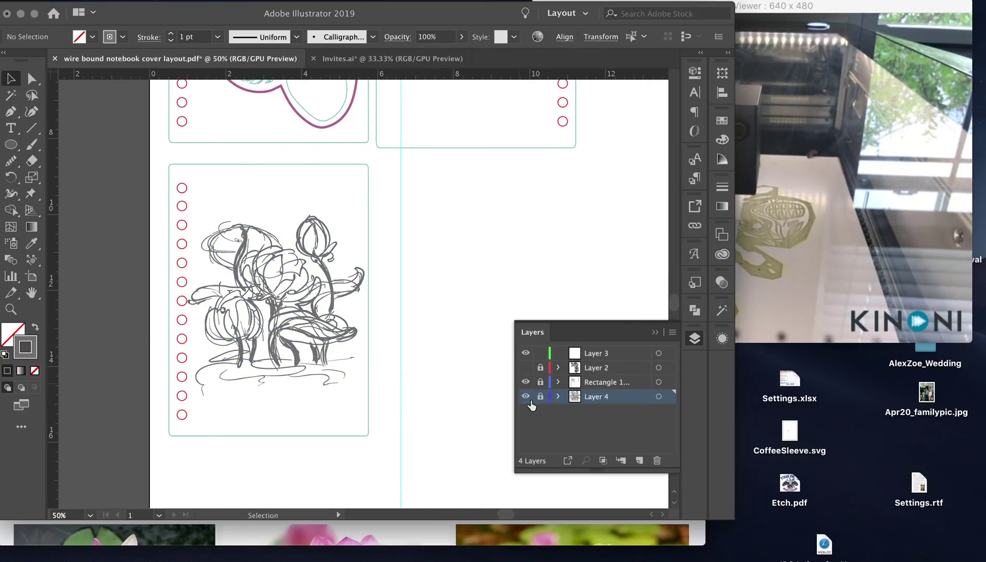
- Try to dim the sketch with the Dim Images option of Layer 4
{"action": "double_click", "coordinate": [632, 398]}
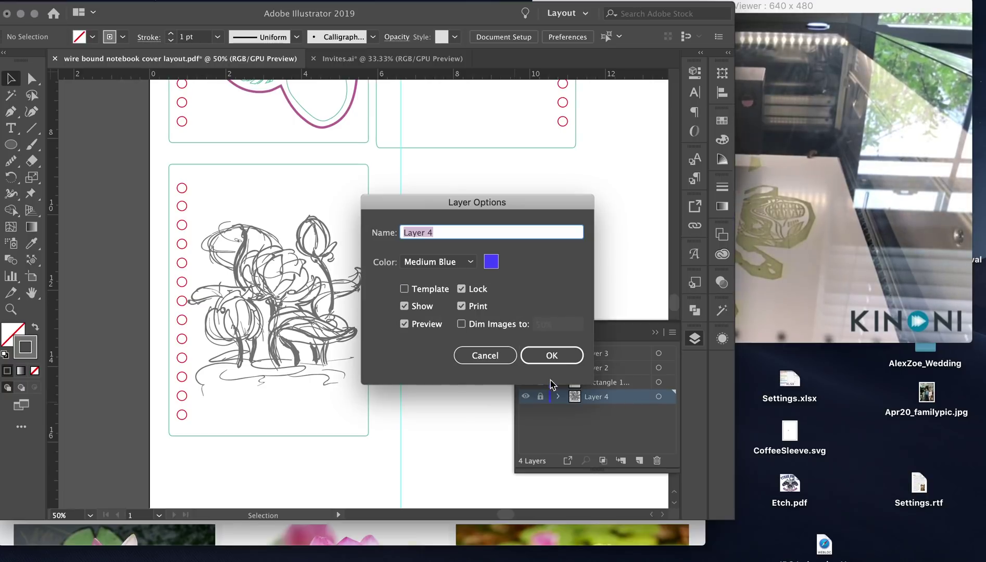
{"action": "left_click", "coordinate": [462, 325]}
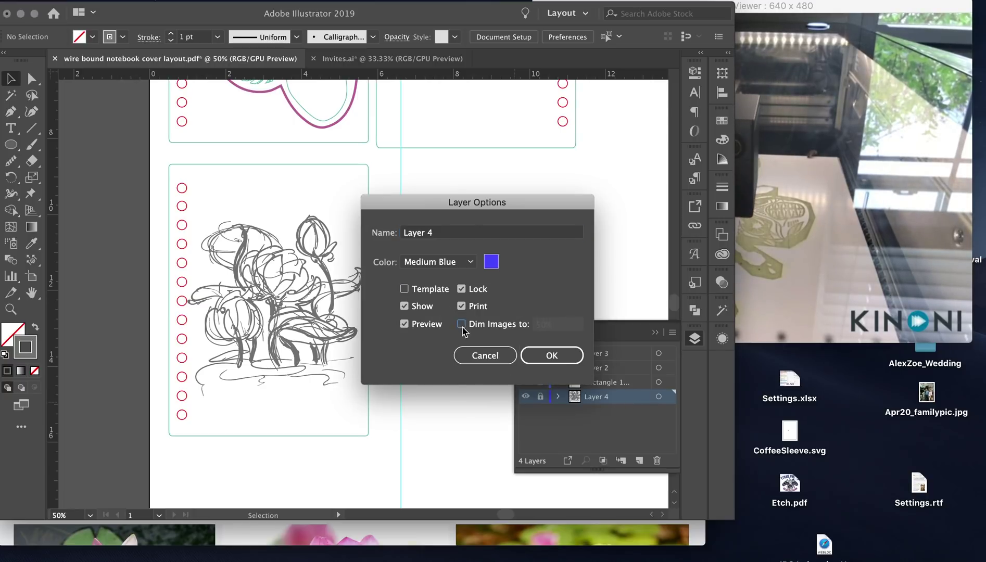
{"action": "left_click", "coordinate": [551, 357]}
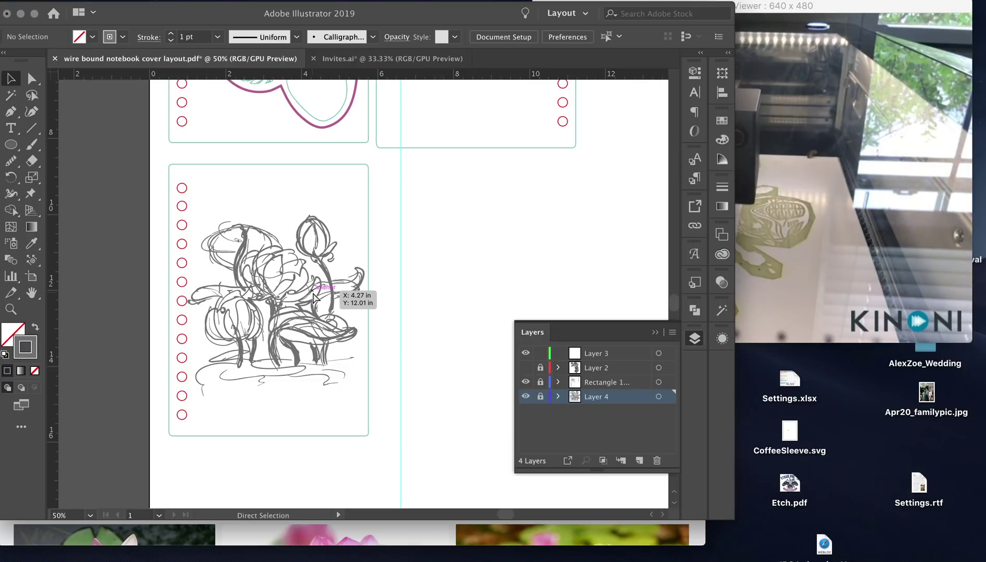
- Unlock Layer 4, select all its sketch strokes with the Magic Wand, recolour them a lighter grey and relock the layer
{"action": "key", "text": "super+equal"}
{"action": "key", "text": "super+equal"}
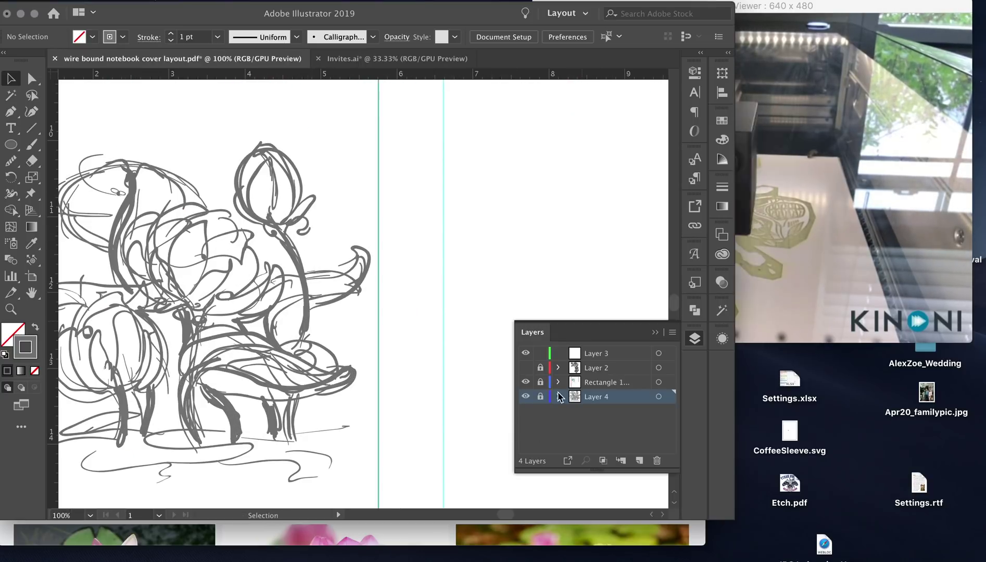
{"action": "scroll", "coordinate": [565, 308], "scroll_direction": "left", "scroll_amount": 5}
{"action": "left_click", "coordinate": [359, 167]}
{"action": "key", "text": "y"}
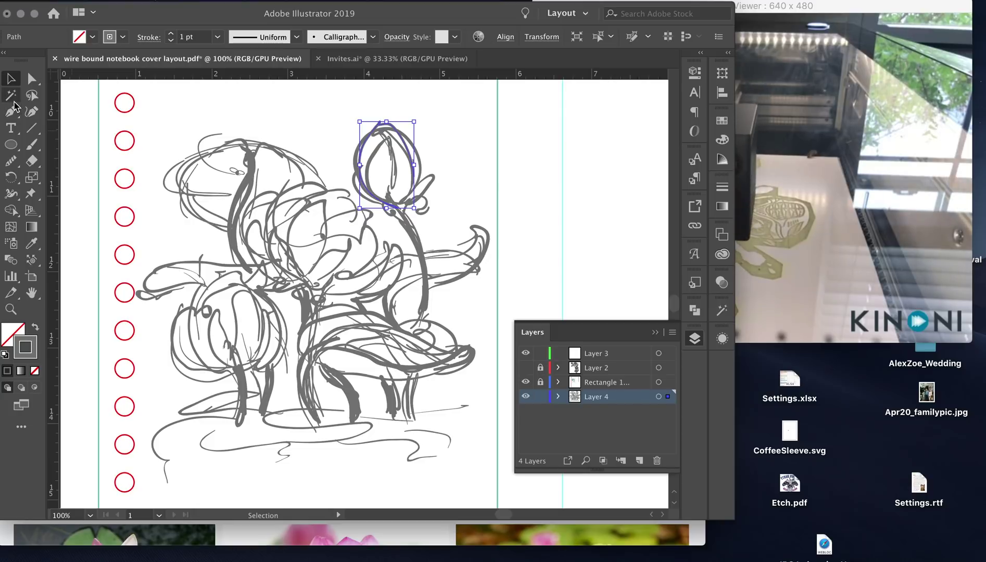
{"action": "left_click", "coordinate": [285, 275]}
{"action": "double_click", "coordinate": [31, 356]}
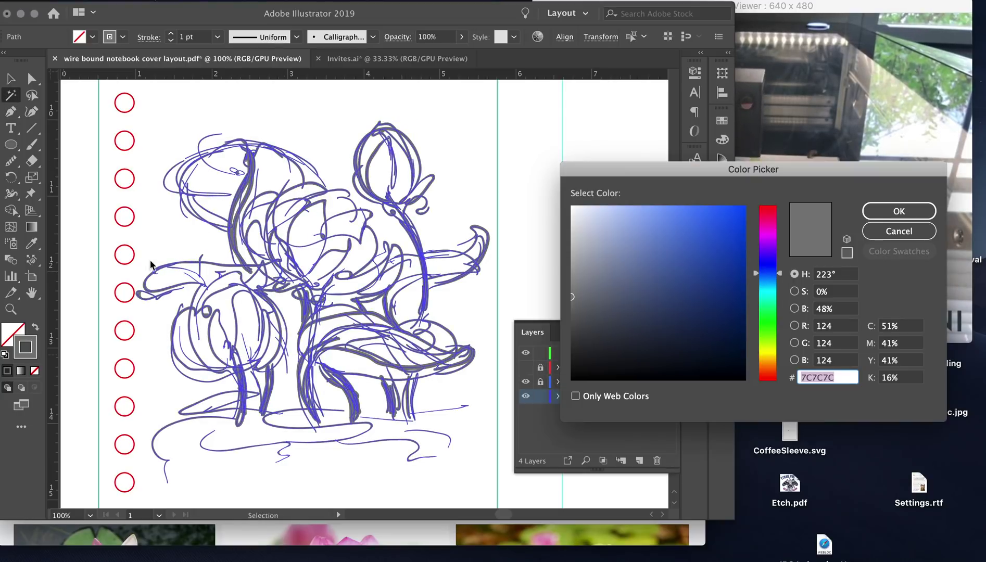
{"action": "left_click_drag", "start_coordinate": [566, 278], "coordinate": [568, 247]}
{"action": "left_click", "coordinate": [899, 212]}
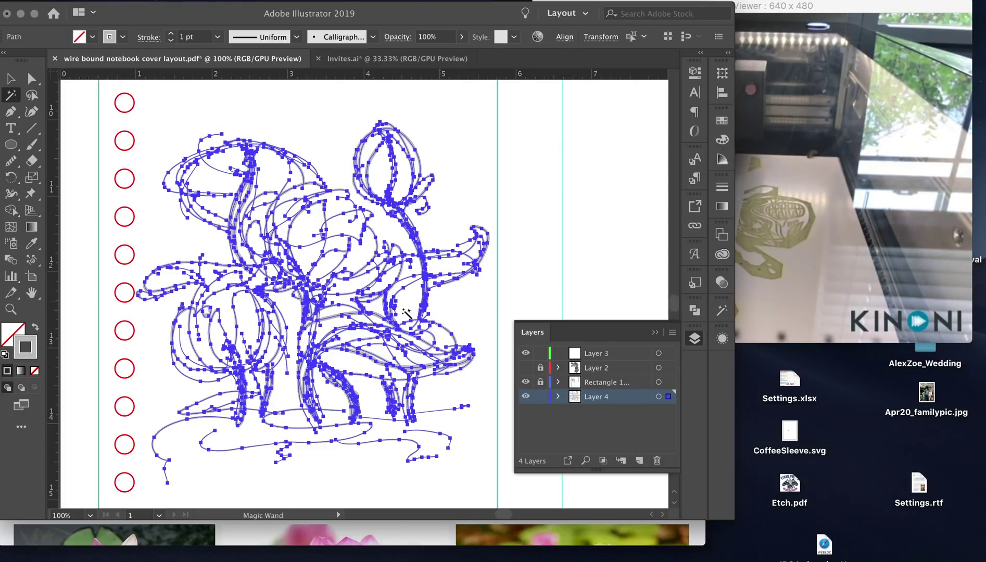
{"action": "key", "text": "v"}
{"action": "left_click", "coordinate": [577, 192]}
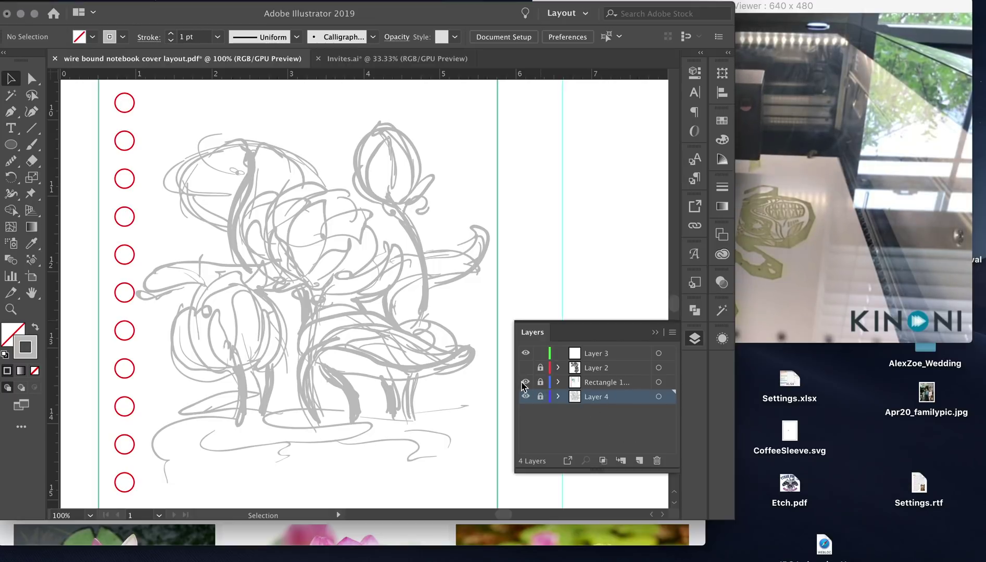
- Add a new layer directly above the sketch layer, after toggling the Rectangle layer's visibility off and on
{"action": "left_click", "coordinate": [525, 382]}
{"action": "left_click", "coordinate": [525, 383]}
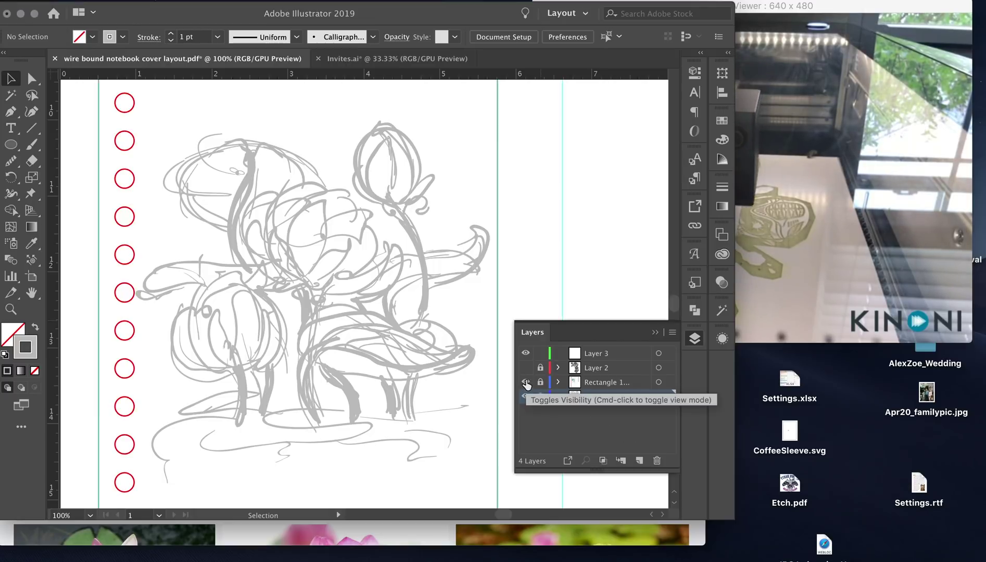
{"action": "left_click", "coordinate": [639, 462]}
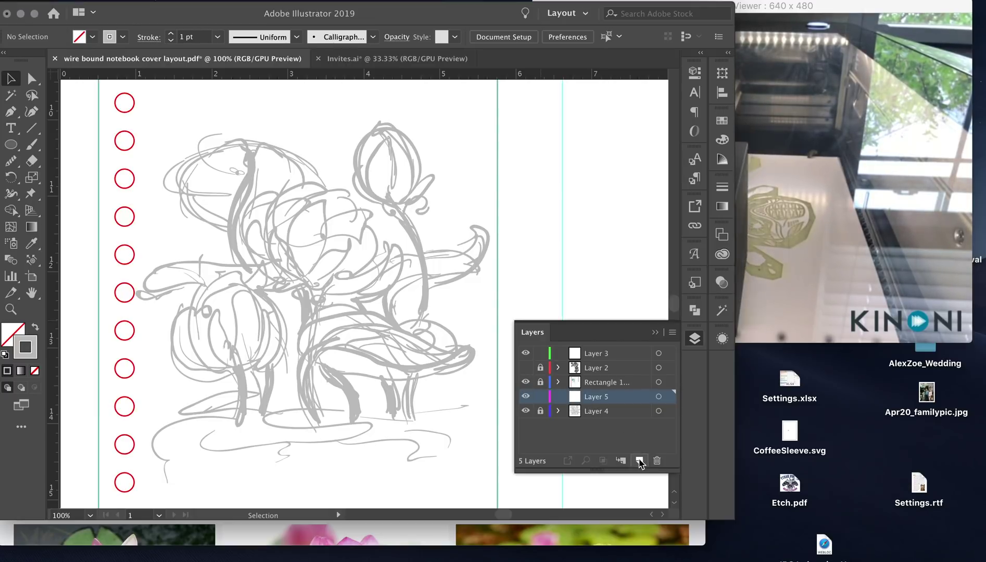
- Activate the Paintbrush tool and start a new calligraphic brush
{"action": "left_click", "coordinate": [38, 147]}
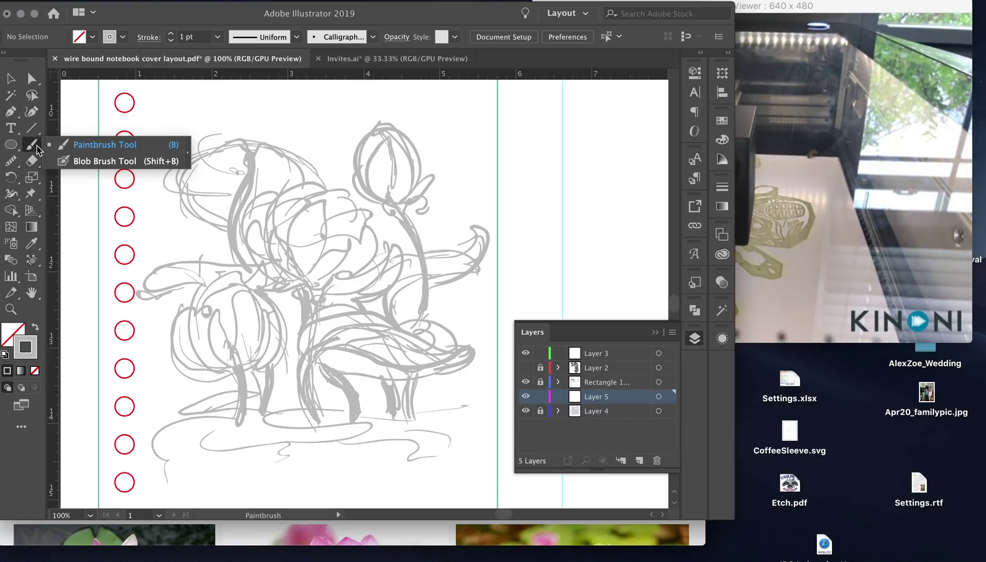
{"action": "left_click", "coordinate": [104, 144]}
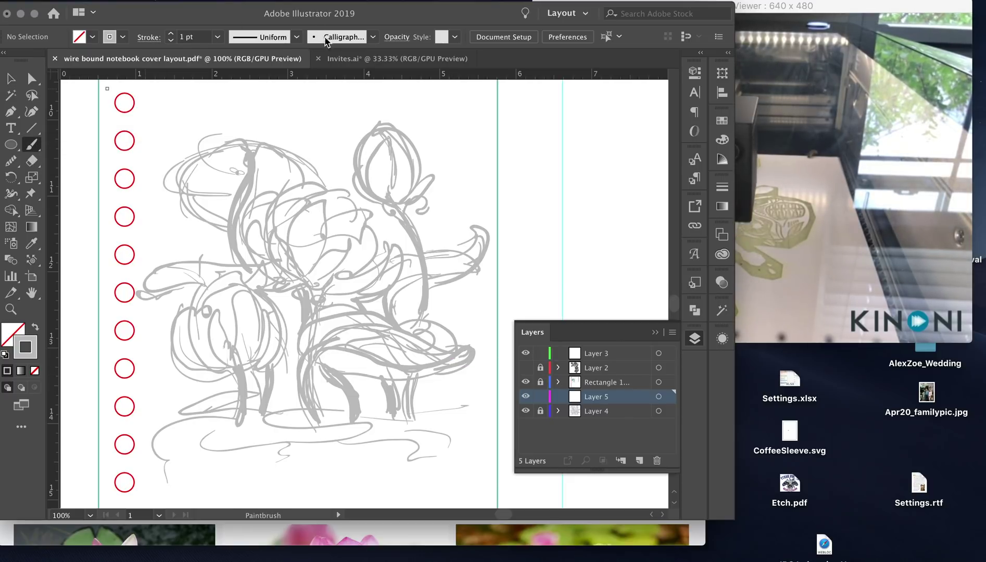
{"action": "left_click", "coordinate": [373, 37]}
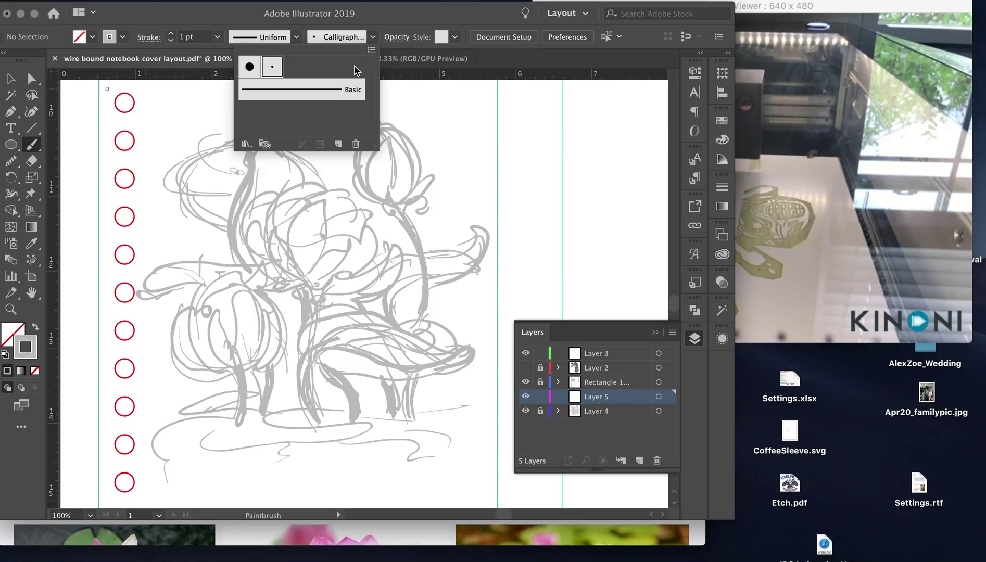
{"action": "left_click", "coordinate": [338, 144]}
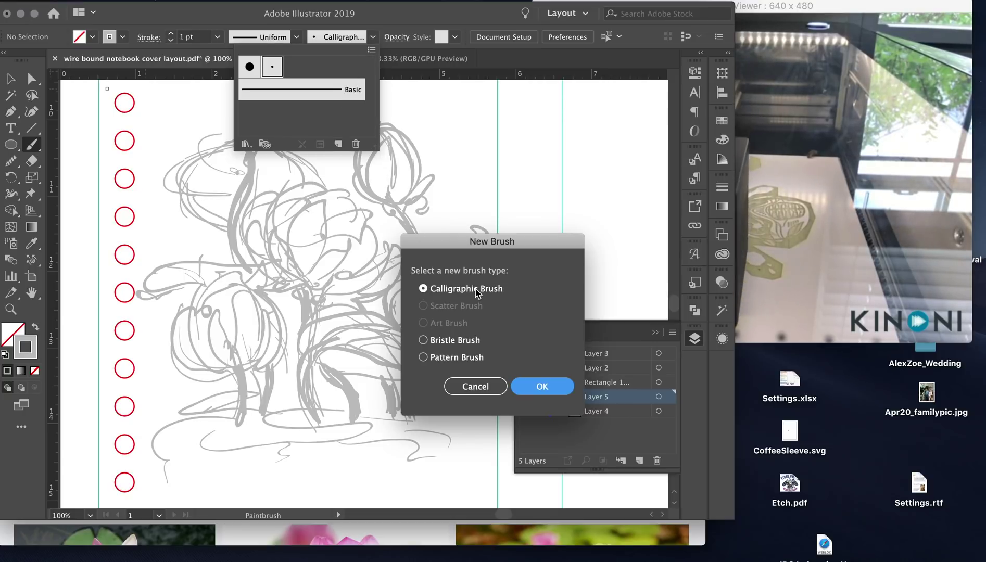
{"action": "left_click", "coordinate": [557, 393]}
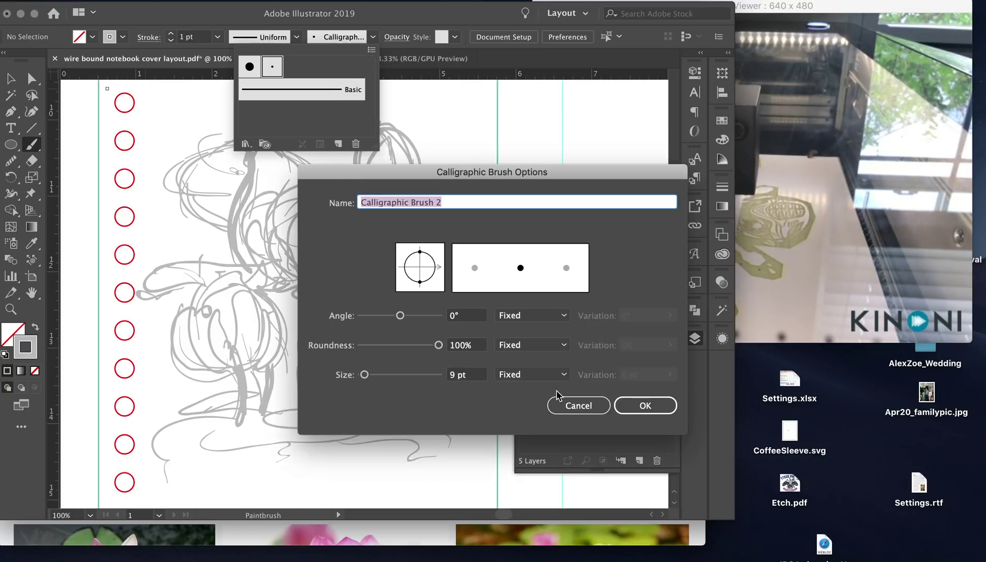
- Create the calligraphic brush with a 3 pt size controlled by pressure and a variation of 3
{"action": "left_click", "coordinate": [463, 374]}
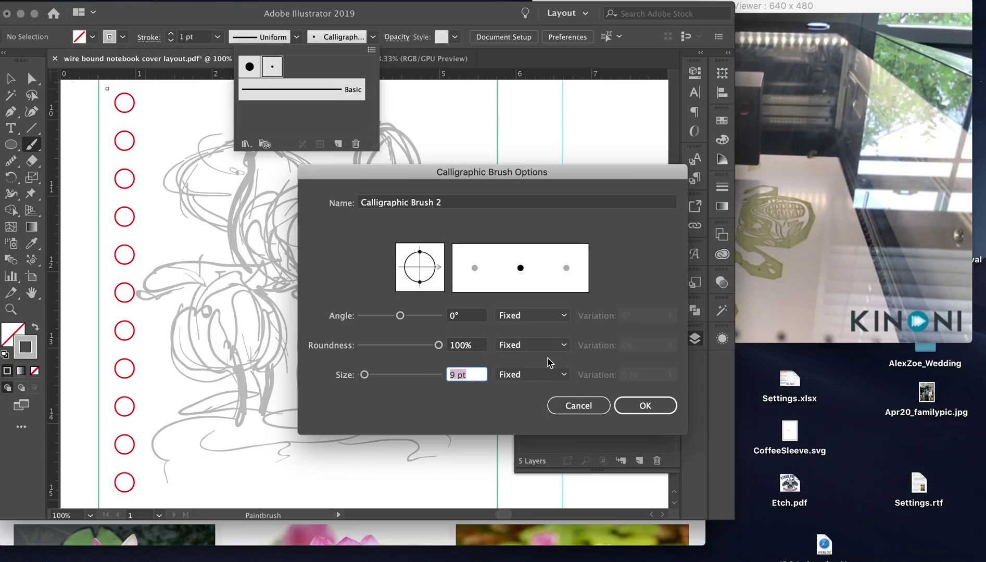
{"action": "type", "text": "3"}
{"action": "left_click", "coordinate": [555, 375]}
{"action": "left_click", "coordinate": [548, 420]}
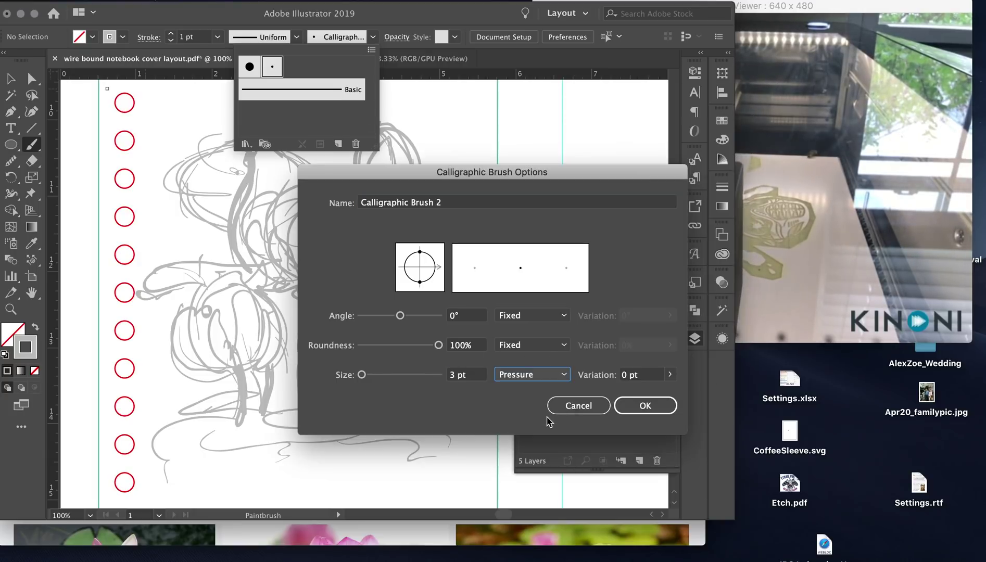
{"action": "left_click", "coordinate": [649, 377]}
{"action": "type", "text": "1"}
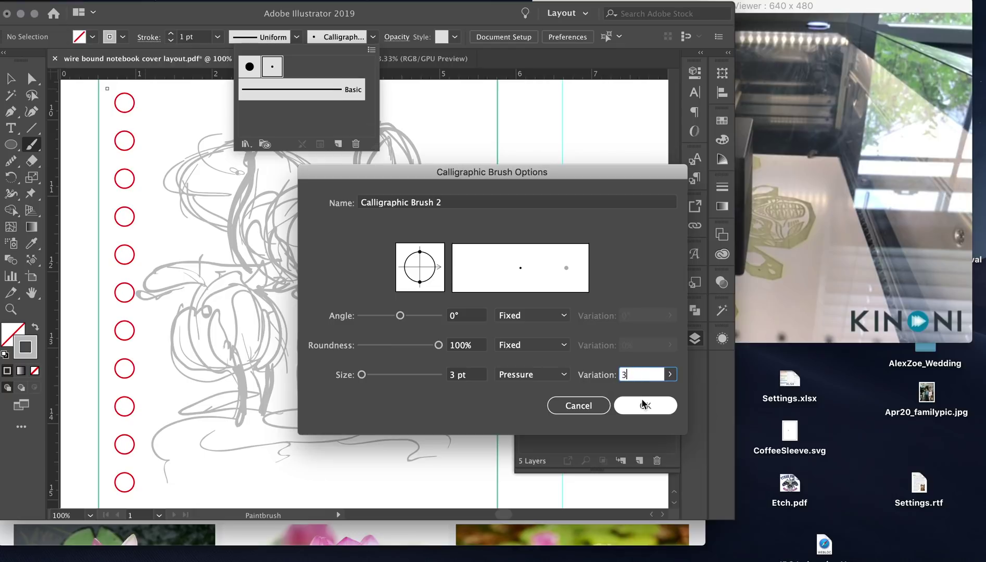
{"action": "left_click", "coordinate": [644, 405]}
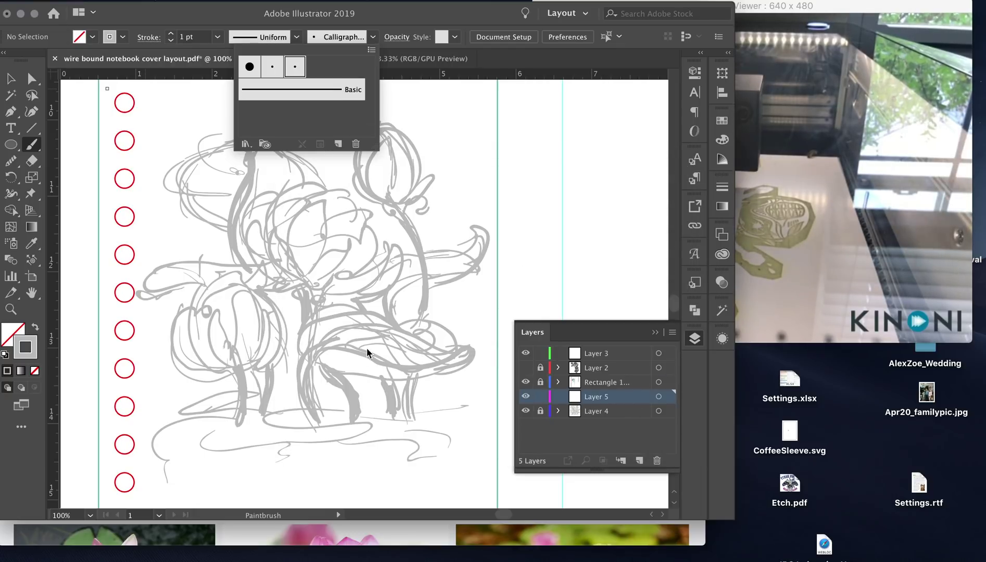
{"action": "left_click", "coordinate": [562, 224]}
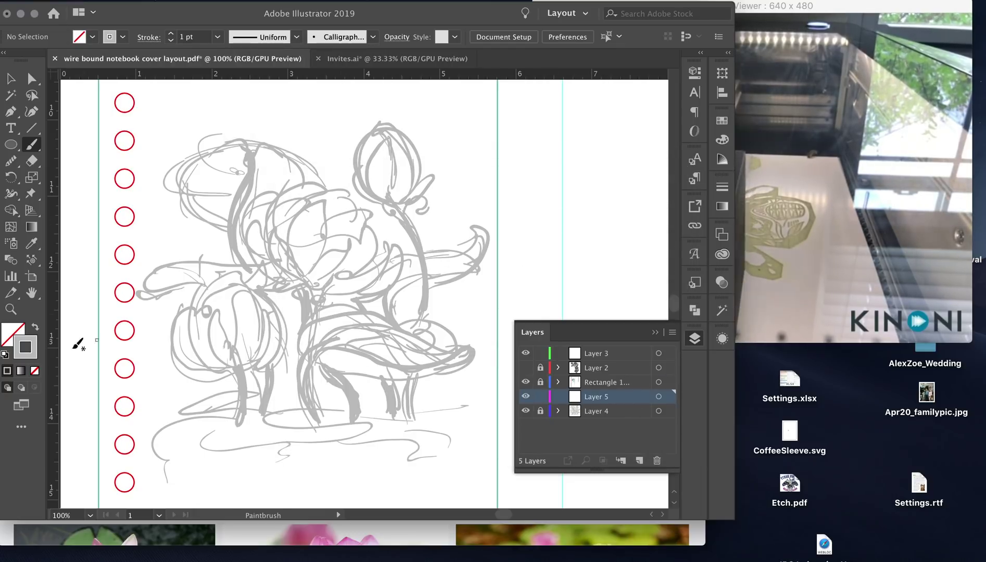
- Set the brush's stroke colour to a bright pink
{"action": "double_click", "coordinate": [33, 358]}
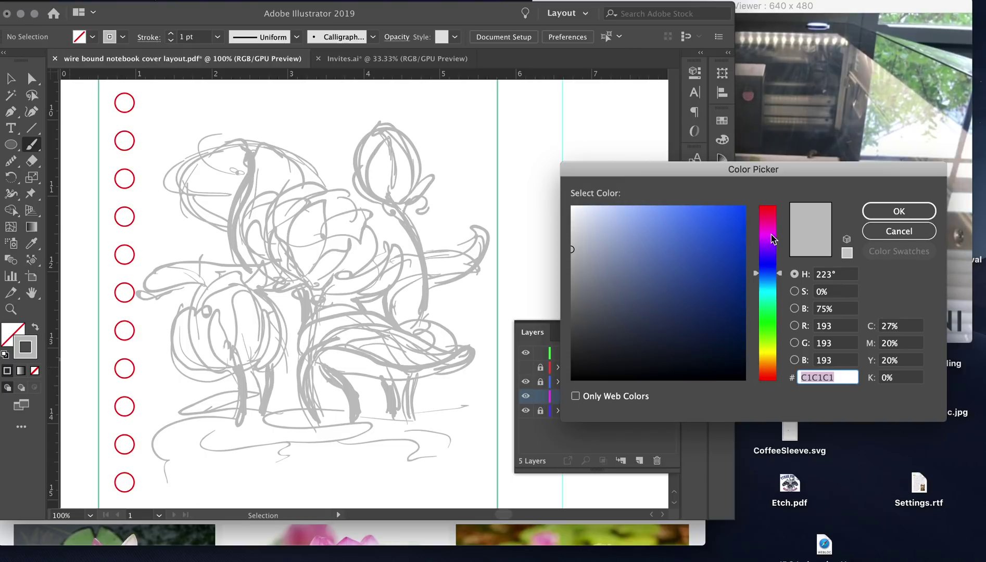
{"action": "left_click_drag", "start_coordinate": [704, 235], "coordinate": [677, 201]}
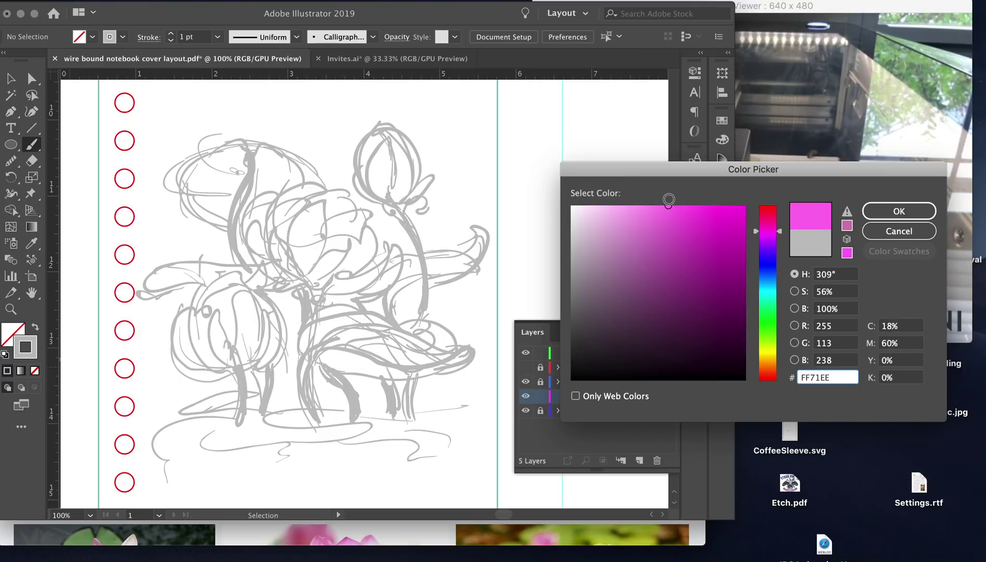
{"action": "left_click", "coordinate": [874, 213]}
- Trace the middle lotus's central petal and the petal beside it over the sketch with the brush
{"action": "scroll", "coordinate": [357, 260], "scroll_direction": "up", "scroll_amount": 2}
{"action": "scroll", "coordinate": [357, 260], "scroll_direction": "left", "scroll_amount": 2}
{"action": "scroll", "coordinate": [351, 263], "scroll_direction": "up", "scroll_amount": 2}
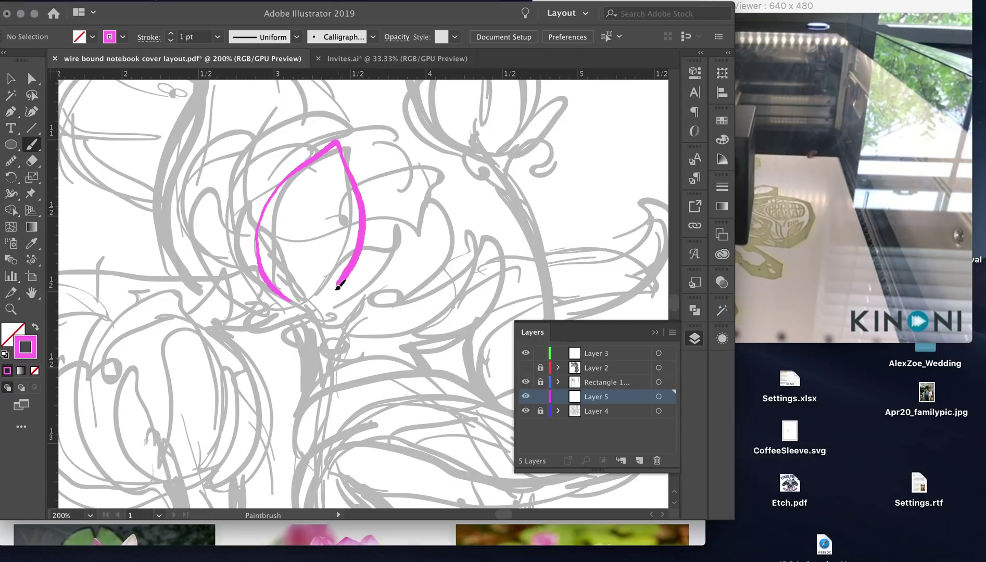
{"action": "key", "text": "Return"}
{"action": "key", "text": "Escape"}
{"action": "left_click_drag", "start_coordinate": [263, 288], "coordinate": [278, 182]}
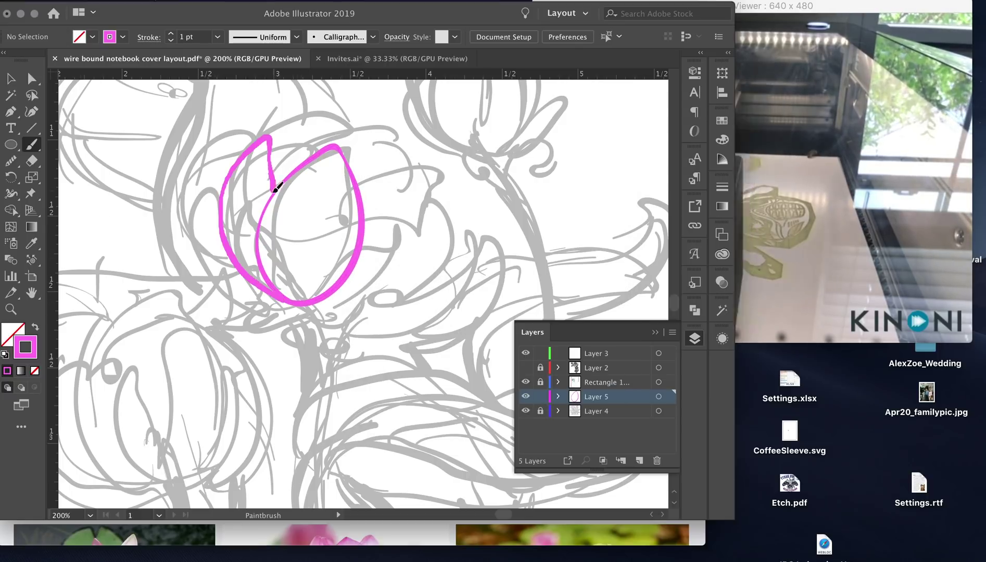
- Select the drawn pink petal strokes and recolour them dark purple
{"action": "key", "text": "y"}
{"action": "double_click", "coordinate": [25, 347]}
{"action": "key", "text": "Return"}
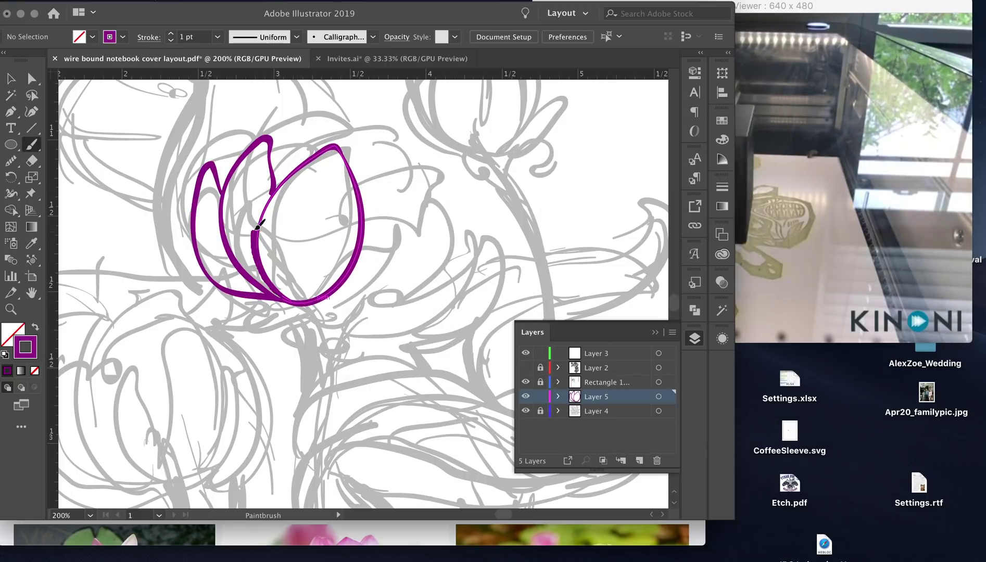
- Trace the remaining overlapping petals of the middle lotus in purple, including the outer side petals and two drooping lower ones
{"action": "scroll", "coordinate": [198, 171], "scroll_direction": "right", "scroll_amount": 2}
{"action": "scroll", "coordinate": [198, 170], "scroll_direction": "down", "scroll_amount": 1}
{"action": "key", "text": "ctrl+z"}
{"action": "mouse_move", "coordinate": [265, 290]}
{"action": "left_mouse_down"}
{"action": "mouse_move", "coordinate": [185, 298]}
{"action": "mouse_move", "coordinate": [263, 307]}
{"action": "left_mouse_up"}
{"action": "key", "text": "ctrl+z"}
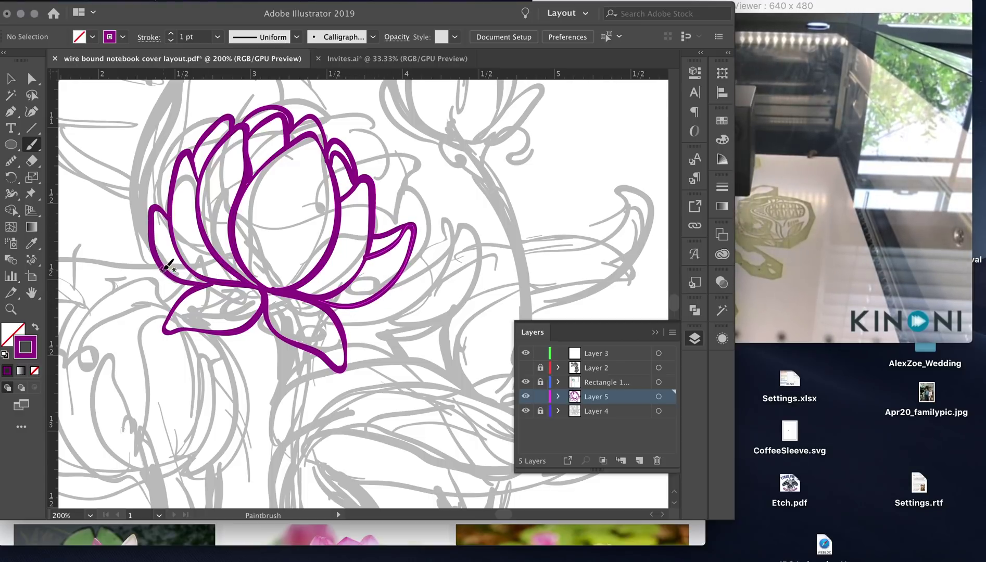
- Brush tapering shading lines upward from the base of the middle lotus's central and left petals
{"action": "scroll", "coordinate": [333, 206], "scroll_direction": "up", "scroll_amount": 2}
{"action": "scroll", "coordinate": [304, 255], "scroll_direction": "down", "scroll_amount": 3}
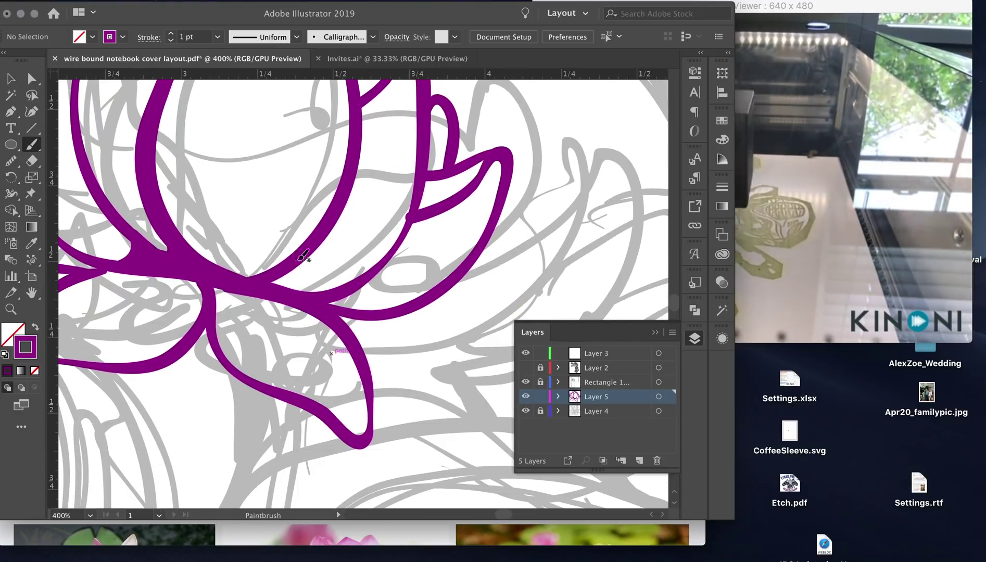
{"action": "scroll", "coordinate": [433, 96], "scroll_direction": "up", "scroll_amount": 3}
{"action": "scroll", "coordinate": [433, 96], "scroll_direction": "left", "scroll_amount": 5}
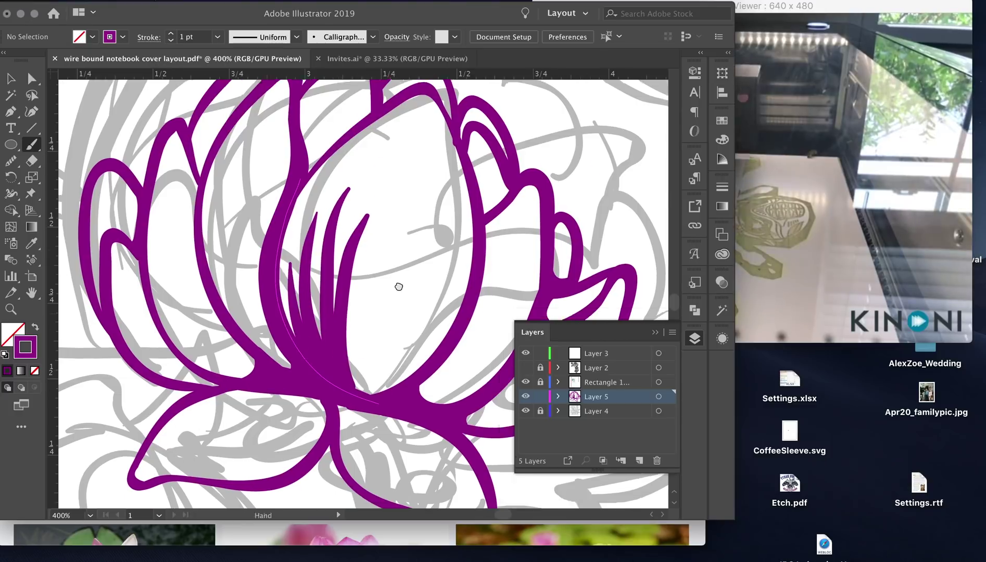
{"action": "scroll", "coordinate": [465, 163], "scroll_direction": "up", "scroll_amount": 2}
{"action": "scroll", "coordinate": [465, 163], "scroll_direction": "left", "scroll_amount": 2}
{"action": "left_click_drag", "start_coordinate": [283, 159], "coordinate": [281, 193]}
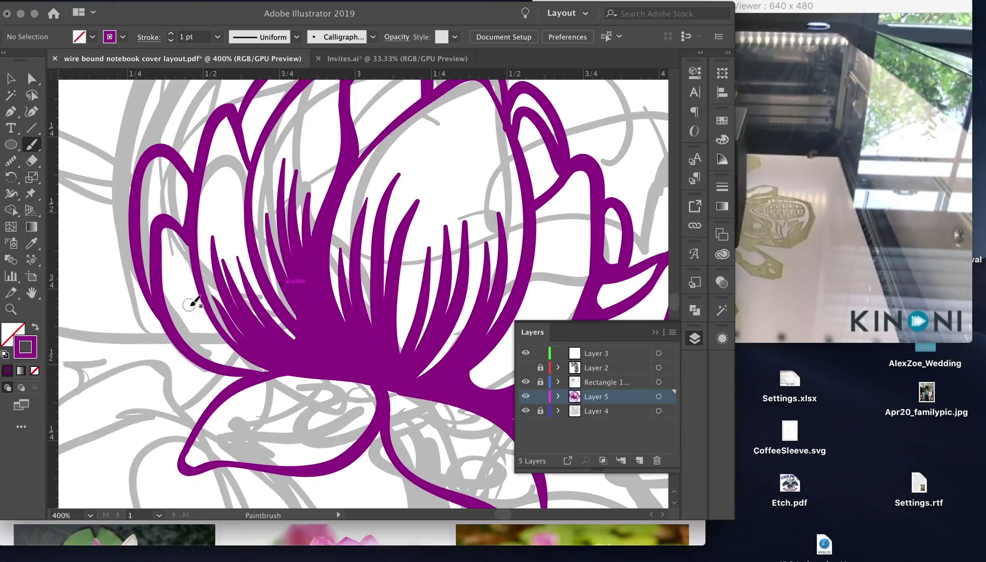
- Add tapering shading lines to the middle lotus's upper and right-hand petals
{"action": "scroll", "coordinate": [156, 195], "scroll_direction": "right", "scroll_amount": 8}
{"action": "scroll", "coordinate": [156, 195], "scroll_direction": "up", "scroll_amount": 2}
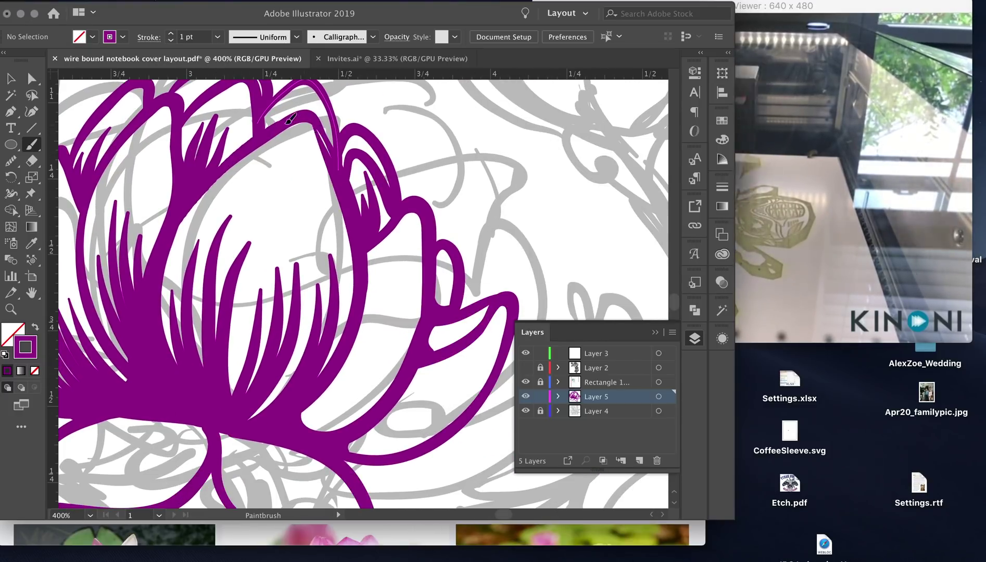
{"action": "scroll", "coordinate": [260, 132], "scroll_direction": "left", "scroll_amount": 2}
{"action": "scroll", "coordinate": [260, 132], "scroll_direction": "up", "scroll_amount": 2}
{"action": "scroll", "coordinate": [375, 258], "scroll_direction": "down", "scroll_amount": 5}
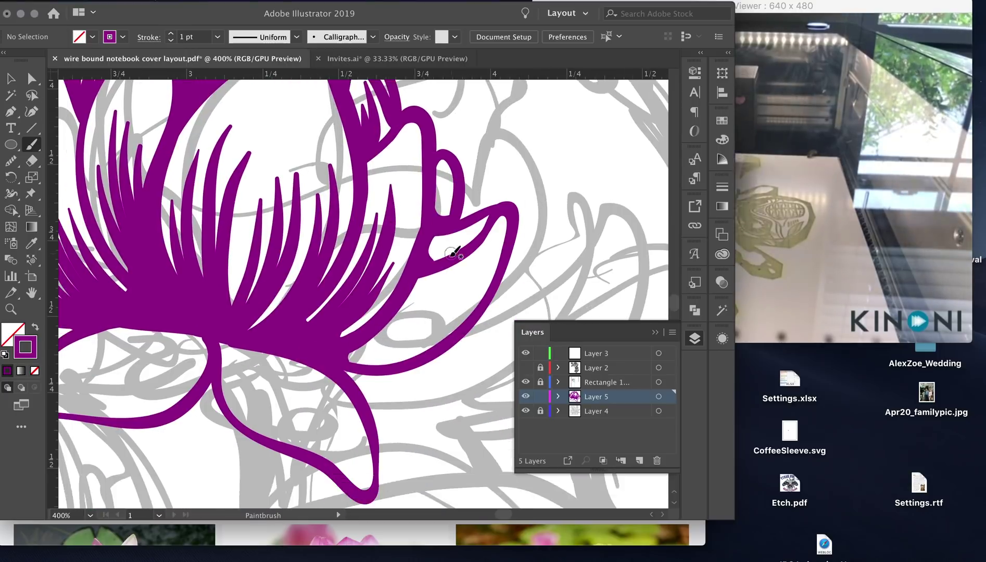
- Shade the middle lotus's two drooping lower petals and outer right petal with tapering strokes
{"action": "scroll", "coordinate": [454, 253], "scroll_direction": "down", "scroll_amount": 3}
{"action": "scroll", "coordinate": [395, 312], "scroll_direction": "left", "scroll_amount": 3}
{"action": "left_click_drag", "start_coordinate": [376, 383], "coordinate": [363, 349]}
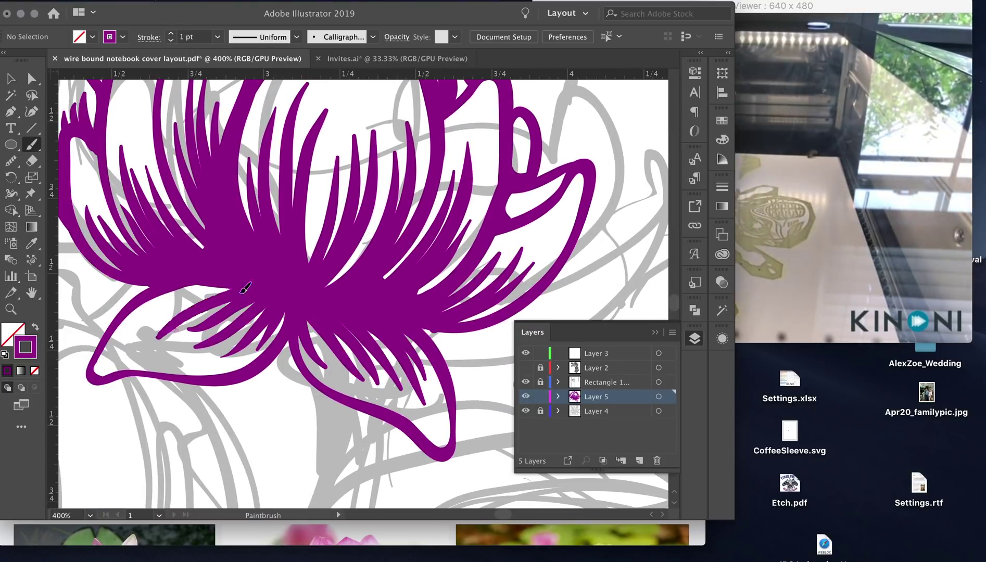
{"action": "scroll", "coordinate": [411, 128], "scroll_direction": "down", "scroll_amount": 10}
{"action": "scroll", "coordinate": [411, 128], "scroll_direction": "up", "scroll_amount": 2}
- Switch to the browser, examine the Pixabay lotus photos as reference for the buds, and return to the Illustrator drawing
{"action": "left_click", "coordinate": [374, 534]}
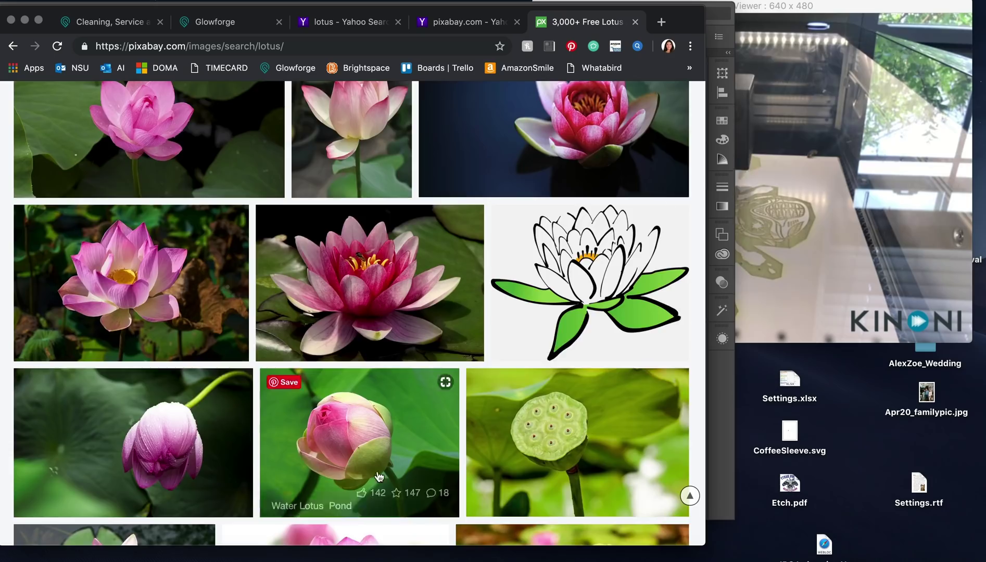
{"action": "scroll", "coordinate": [379, 477], "scroll_direction": "up", "scroll_amount": 15}
{"action": "scroll", "coordinate": [363, 347], "scroll_direction": "down", "scroll_amount": 20}
{"action": "scroll", "coordinate": [190, 292], "scroll_direction": "up", "scroll_amount": 4}
{"action": "key", "text": "ctrl+shift+Tab"}
{"action": "key", "text": "super+Tab"}
- Trace the petal outlines of the lower-left lotus bud in purple
{"action": "mouse_move", "coordinate": [313, 367]}
{"action": "left_mouse_down"}
{"action": "mouse_move", "coordinate": [188, 364]}
{"action": "mouse_move", "coordinate": [307, 363]}
{"action": "mouse_move", "coordinate": [342, 267]}
{"action": "left_mouse_up"}
{"action": "scroll", "coordinate": [289, 255], "scroll_direction": "down", "scroll_amount": 1}
{"action": "left_click_drag", "start_coordinate": [250, 247], "coordinate": [227, 350]}
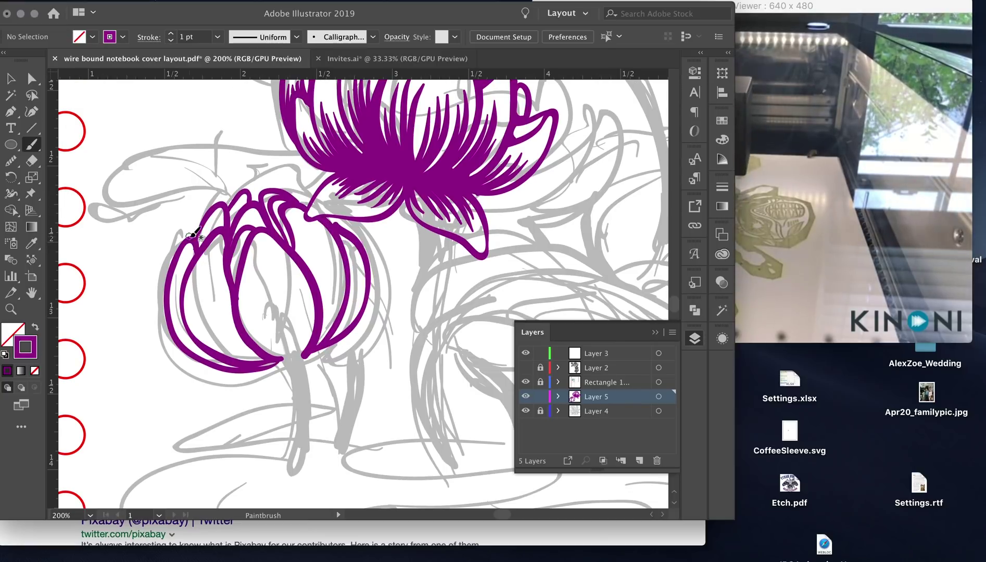
{"action": "left_click_drag", "start_coordinate": [207, 209], "coordinate": [188, 237]}
- Shade the lower-left bud's petals with tapering strokes rising from its base
{"action": "key", "text": "super+equal"}
{"action": "key", "text": "super+equal"}
{"action": "left_click_drag", "start_coordinate": [215, 104], "coordinate": [259, 286]}
{"action": "left_click_drag", "start_coordinate": [291, 128], "coordinate": [282, 287]}
{"action": "scroll", "coordinate": [289, 260], "scroll_direction": "up", "scroll_amount": 3}
{"action": "mouse_move", "coordinate": [250, 210]}
{"action": "left_mouse_down"}
{"action": "mouse_move", "coordinate": [125, 244]}
{"action": "mouse_move", "coordinate": [224, 359]}
{"action": "left_mouse_up"}
{"action": "scroll", "coordinate": [446, 198], "scroll_direction": "right", "scroll_amount": 1}
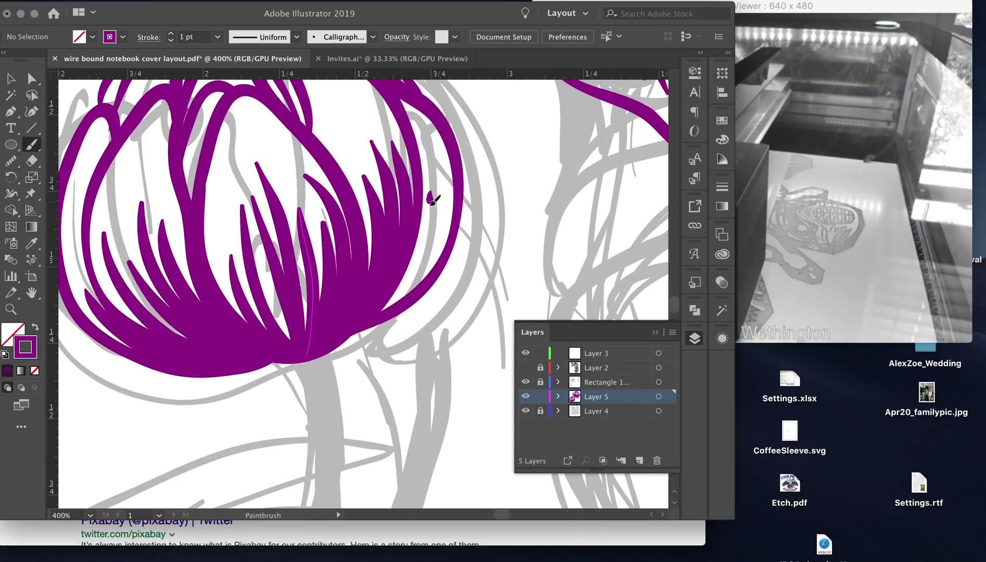
- Refine the small petals at the tip of the lower-left bud and finish its shading
{"action": "scroll", "coordinate": [447, 198], "scroll_direction": "up", "scroll_amount": 4}
{"action": "scroll", "coordinate": [447, 198], "scroll_direction": "left", "scroll_amount": 1}
{"action": "scroll", "coordinate": [171, 143], "scroll_direction": "up", "scroll_amount": 1}
{"action": "left_click_drag", "start_coordinate": [237, 156], "coordinate": [291, 111]}
{"action": "scroll", "coordinate": [253, 156], "scroll_direction": "up", "scroll_amount": 3}
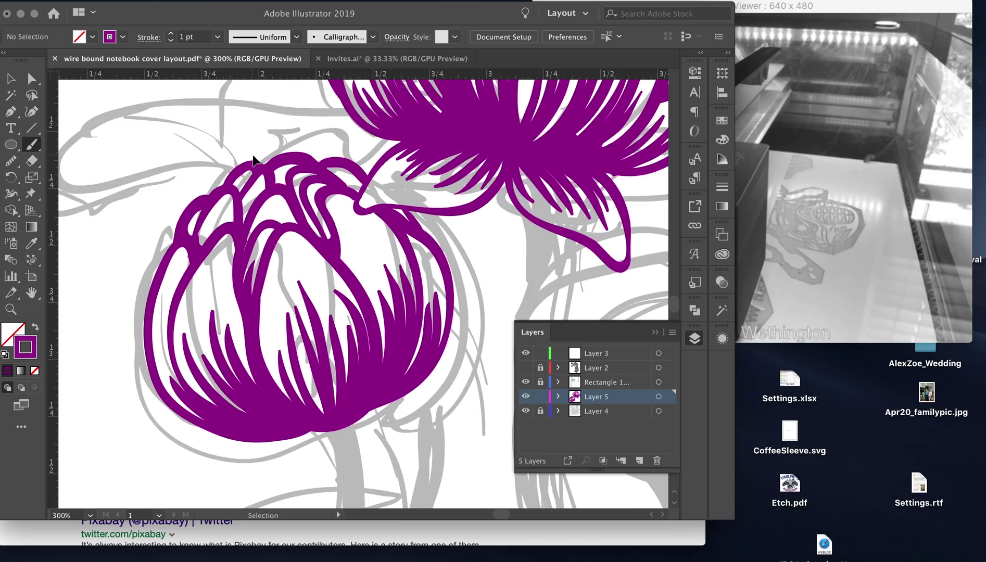
- Touch up the strokes where the middle lotus's lower petal overlaps the lower-left bud
{"action": "scroll", "coordinate": [252, 156], "scroll_direction": "right", "scroll_amount": 5}
{"action": "scroll", "coordinate": [216, 228], "scroll_direction": "right", "scroll_amount": 2}
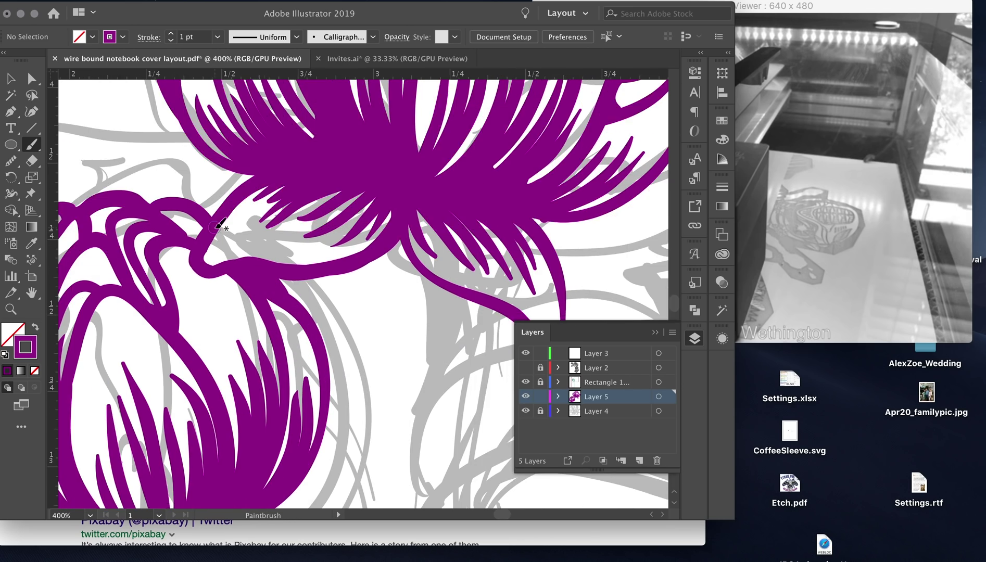
{"action": "key", "text": "super+equal"}
{"action": "left_click_drag", "start_coordinate": [213, 285], "coordinate": [214, 285]}
{"action": "left_click", "coordinate": [270, 287]}
{"action": "key", "text": "super+0"}
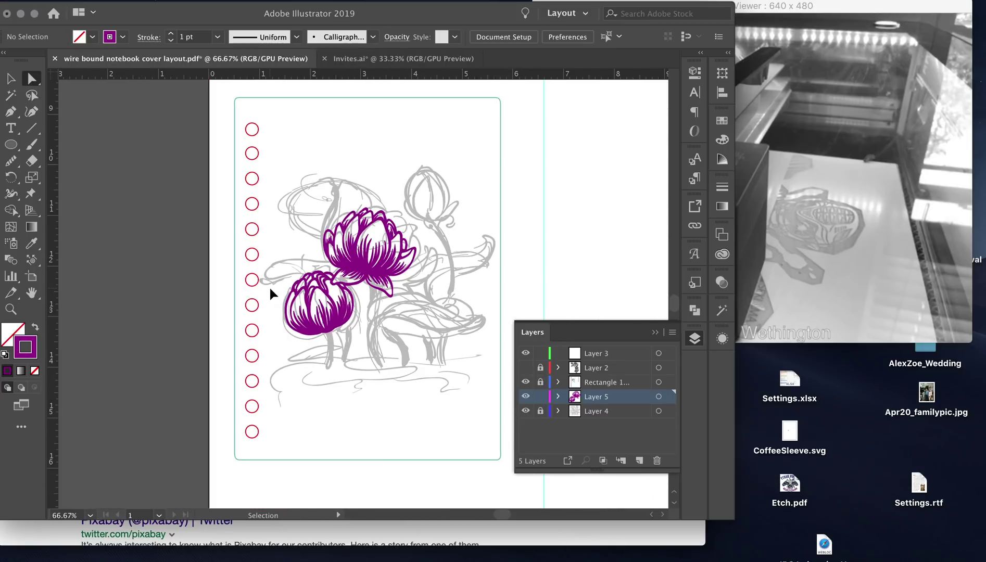
- Trace the main petals of the upper-right lotus bud in purple
{"action": "key", "text": "super+equal"}
{"action": "key", "text": "super+equal"}
{"action": "key", "text": "b"}
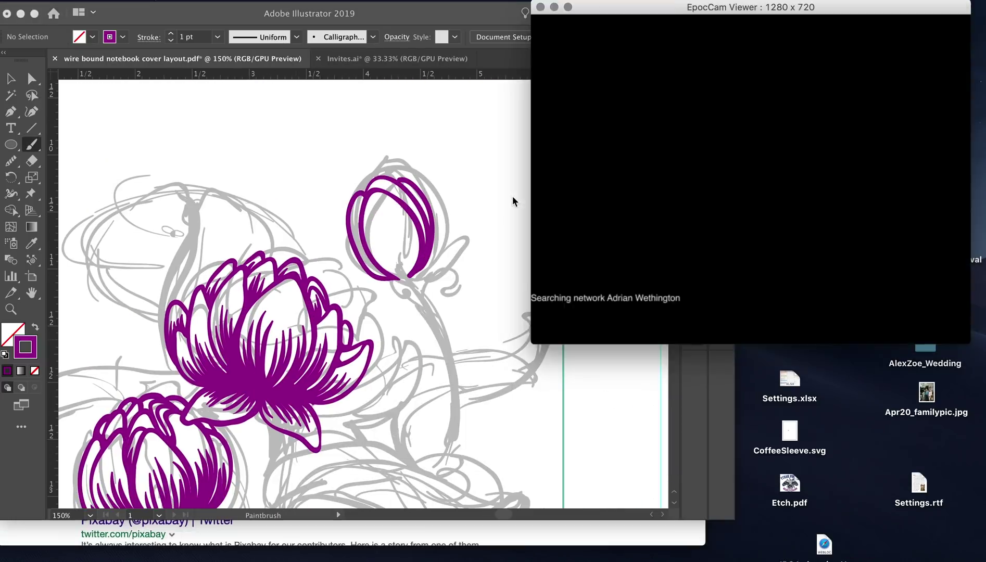
{"action": "left_click", "coordinate": [350, 20]}
{"action": "key", "text": "super+equal"}
{"action": "key", "text": "super+equal"}
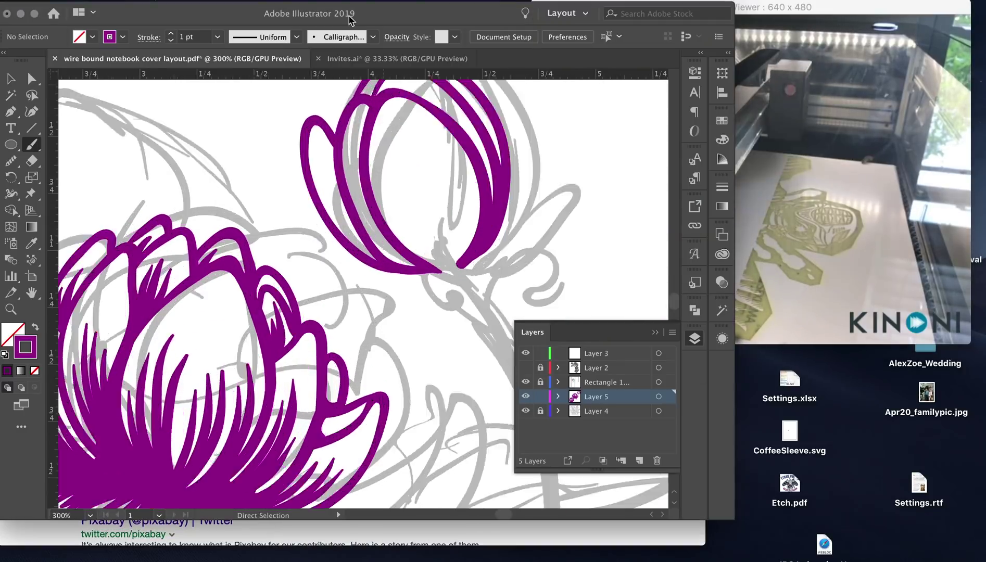
{"action": "key", "text": "super+equal"}
- Shade the upper-right bud's petals and its side petal with tapering strokes rising from the base
{"action": "scroll", "coordinate": [323, 282], "scroll_direction": "down", "scroll_amount": 5}
{"action": "scroll", "coordinate": [323, 282], "scroll_direction": "up", "scroll_amount": 3}
{"action": "left_click_drag", "start_coordinate": [268, 180], "coordinate": [329, 323]}
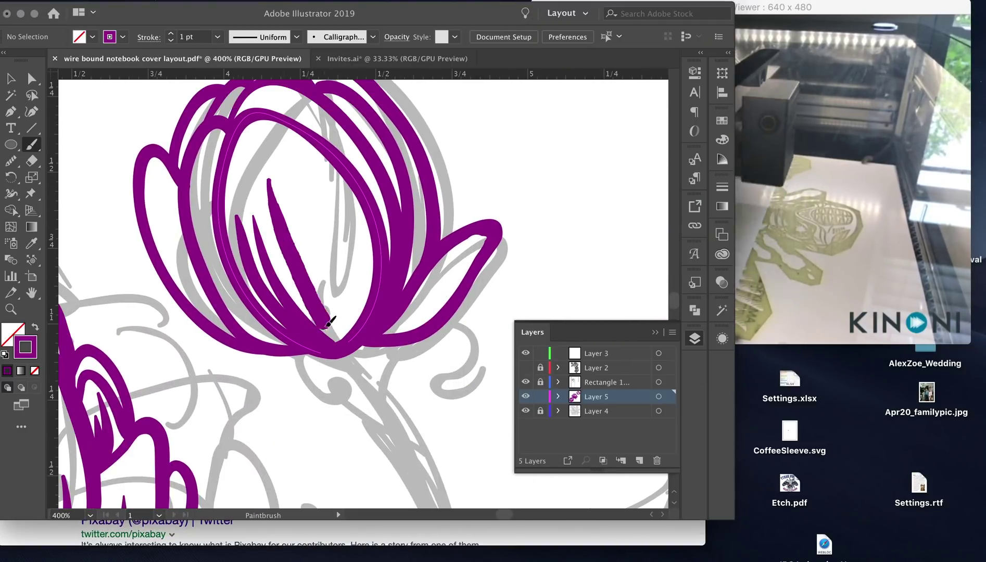
{"action": "left_click_drag", "start_coordinate": [312, 201], "coordinate": [331, 333]}
{"action": "left_click_drag", "start_coordinate": [359, 177], "coordinate": [340, 326]}
{"action": "left_click_drag", "start_coordinate": [229, 250], "coordinate": [291, 340]}
{"action": "left_click_drag", "start_coordinate": [448, 271], "coordinate": [388, 330]}
- Add small overlapping petals at the upper-right bud's tip and a narrow petal along its base
{"action": "key", "text": "super+minus"}
{"action": "scroll", "coordinate": [273, 373], "scroll_direction": "up", "scroll_amount": 2}
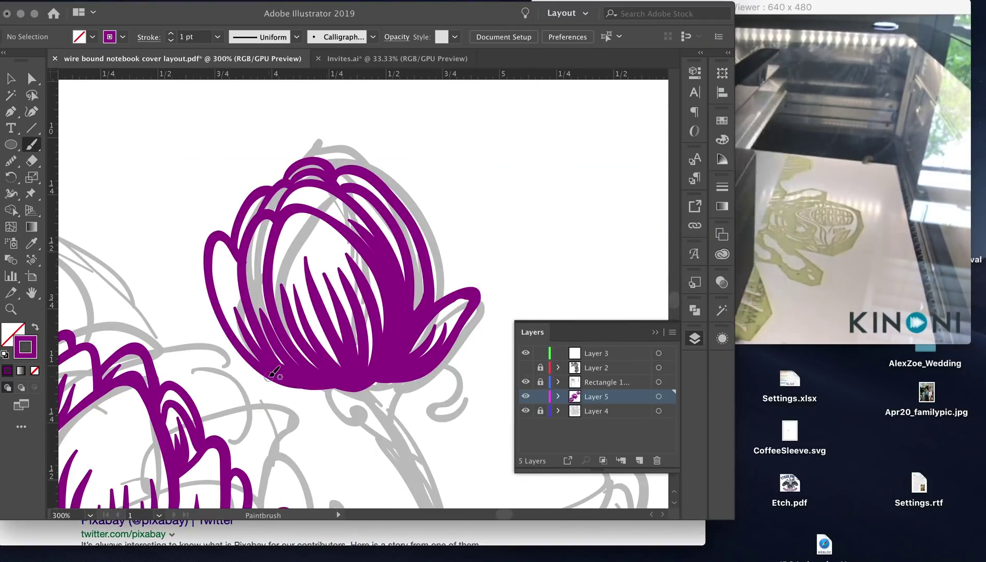
{"action": "key", "text": "super+minus"}
{"action": "key", "text": "super+minus"}
{"action": "key", "text": "super+minus"}
{"action": "key", "text": "super+minus"}
{"action": "key", "text": "super+minus"}
{"action": "key", "text": "super+l"}
{"action": "key", "text": "super+equal"}
{"action": "key", "text": "super+equal"}
{"action": "key", "text": "super+equal"}
{"action": "scroll", "coordinate": [451, 410], "scroll_direction": "down", "scroll_amount": 3}
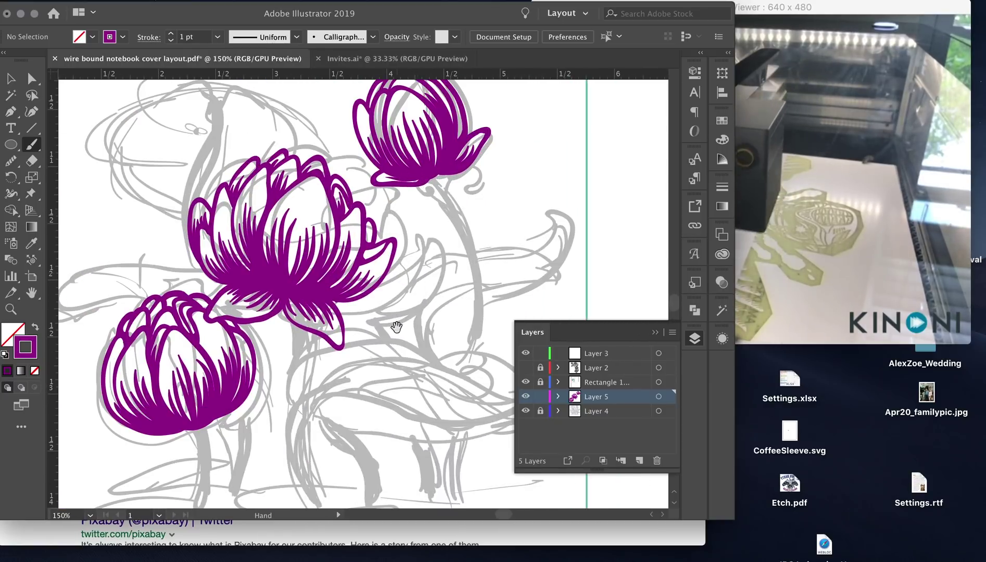
- Trace the folded leaf's curved stem and long inner edge in green
{"action": "left_click_drag", "start_coordinate": [261, 432], "coordinate": [583, 330]}
{"action": "key", "text": "super+z"}
{"action": "left_click_drag", "start_coordinate": [284, 342], "coordinate": [299, 446]}
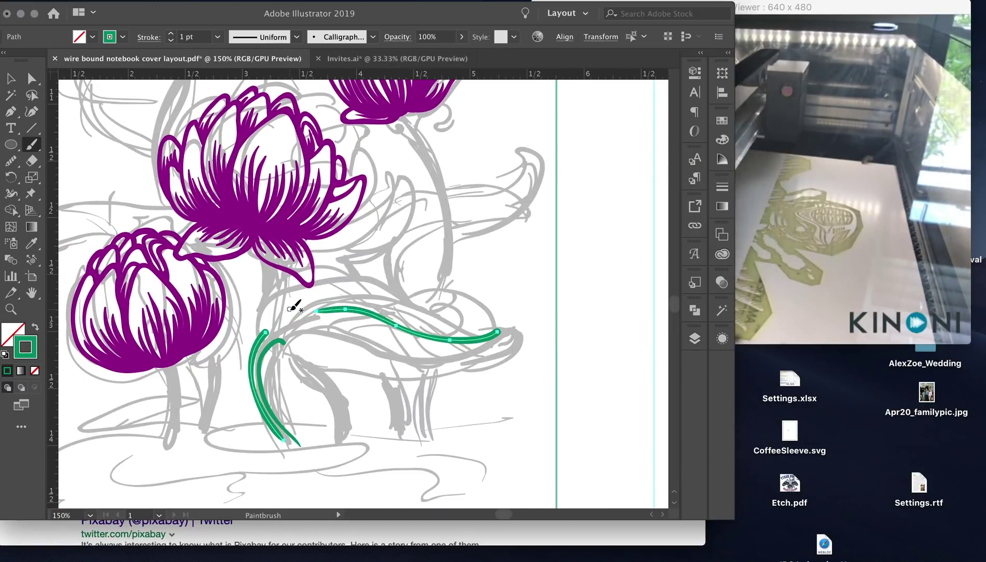
- Draw a curved green stem beneath the lower-left bud
{"action": "key", "text": "super+shift+a"}
{"action": "key", "text": "super+equal"}
{"action": "key", "text": "super+equal"}
{"action": "key", "text": "super+equal"}
{"action": "scroll", "coordinate": [275, 379], "scroll_direction": "right", "scroll_amount": 5}
{"action": "mouse_move", "coordinate": [175, 462]}
{"action": "left_mouse_down"}
{"action": "mouse_move", "coordinate": [154, 188]}
{"action": "mouse_move", "coordinate": [197, 407]}
{"action": "left_mouse_up"}
{"action": "key", "text": "super+minus"}
{"action": "key", "text": "super+minus"}
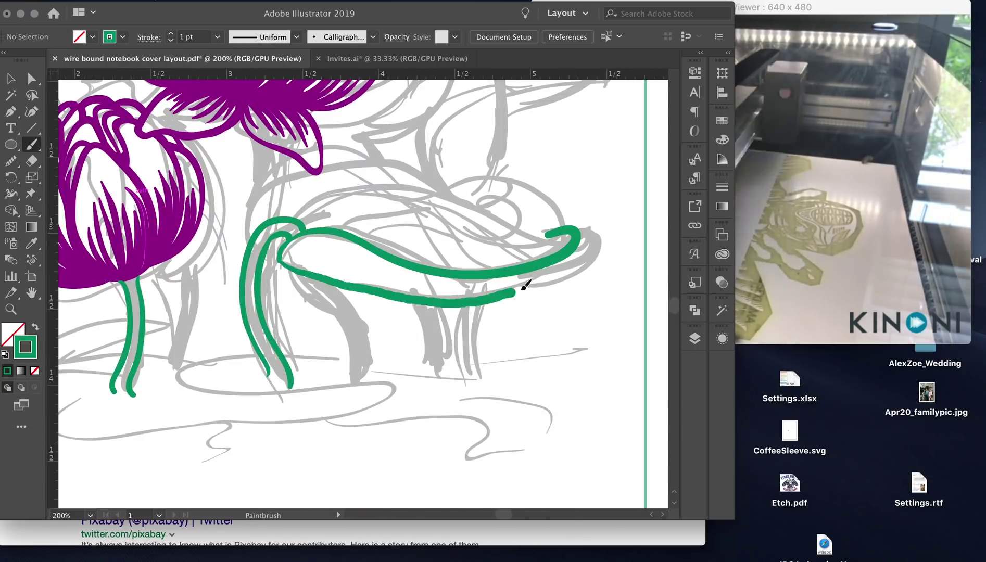
- Outline the folded leaf in green and add branching veins across its upper half
{"action": "mouse_move", "coordinate": [257, 225]}
{"action": "left_mouse_down"}
{"action": "mouse_move", "coordinate": [306, 269]}
{"action": "mouse_move", "coordinate": [534, 280]}
{"action": "left_mouse_up"}
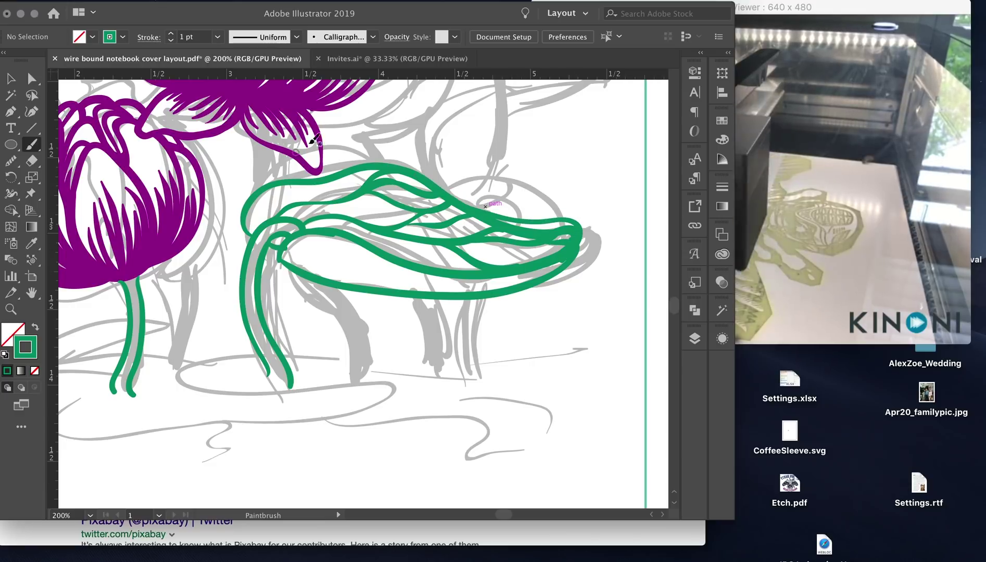
{"action": "key", "text": "super+equal"}
{"action": "scroll", "coordinate": [220, 209], "scroll_direction": "right", "scroll_amount": 5}
{"action": "mouse_move", "coordinate": [294, 133]}
{"action": "left_mouse_down"}
{"action": "mouse_move", "coordinate": [473, 182]}
{"action": "mouse_move", "coordinate": [528, 271]}
{"action": "left_mouse_up"}
{"action": "key", "text": "super+1"}
{"action": "key", "text": "super+1"}
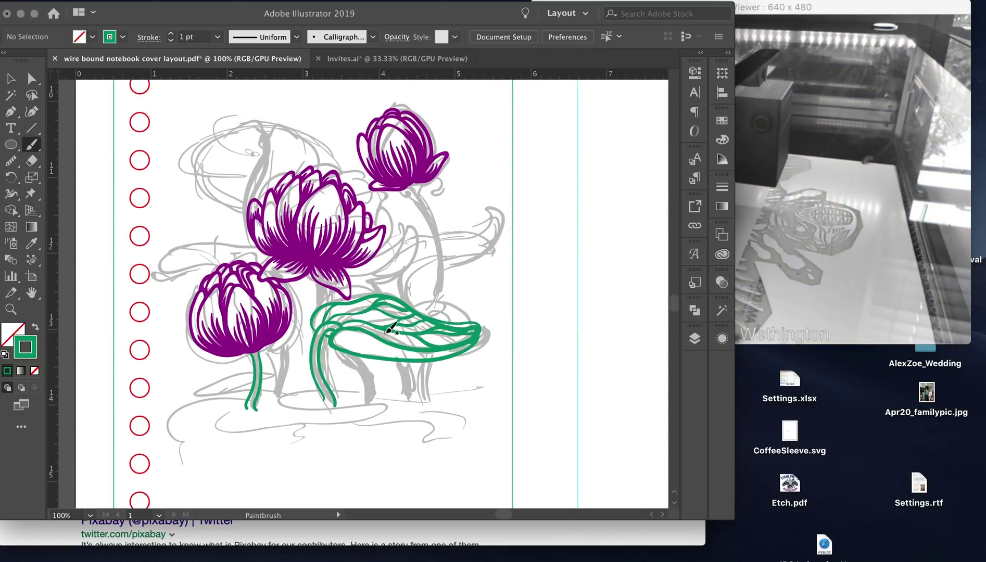
- Undo the green strokes of the folded leaf and its stem
{"action": "key", "text": "super+equal"}
{"action": "key", "text": "super+equal"}
{"action": "key", "text": "super+equal"}
{"action": "key", "text": "super+1"}
{"action": "key", "text": "super+z"}
{"action": "key", "text": "super+z"}
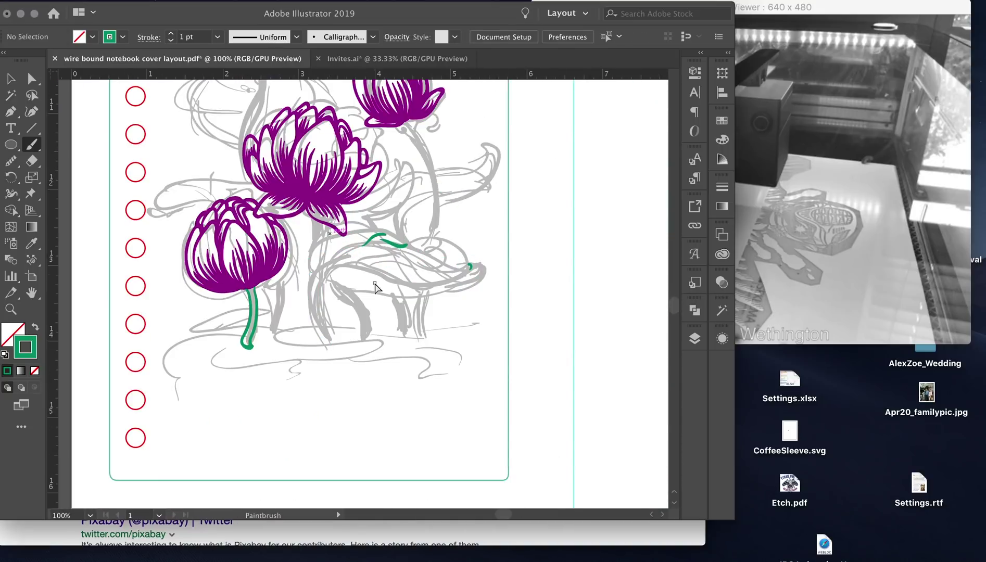
- Look over the lotus invitation layouts in Invites.ai and return to the notebook cover document
{"action": "key", "text": "ctrl+Tab"}
{"action": "left_click_drag", "start_coordinate": [403, 291], "coordinate": [421, 315]}
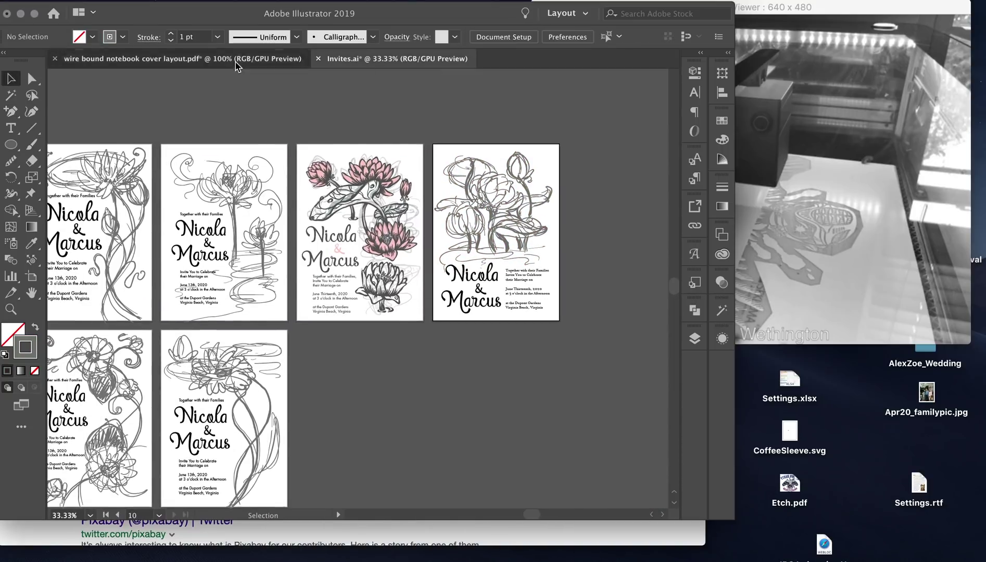
{"action": "left_click", "coordinate": [182, 58]}
{"action": "key", "text": "b"}
{"action": "key", "text": "super+shift+z"}
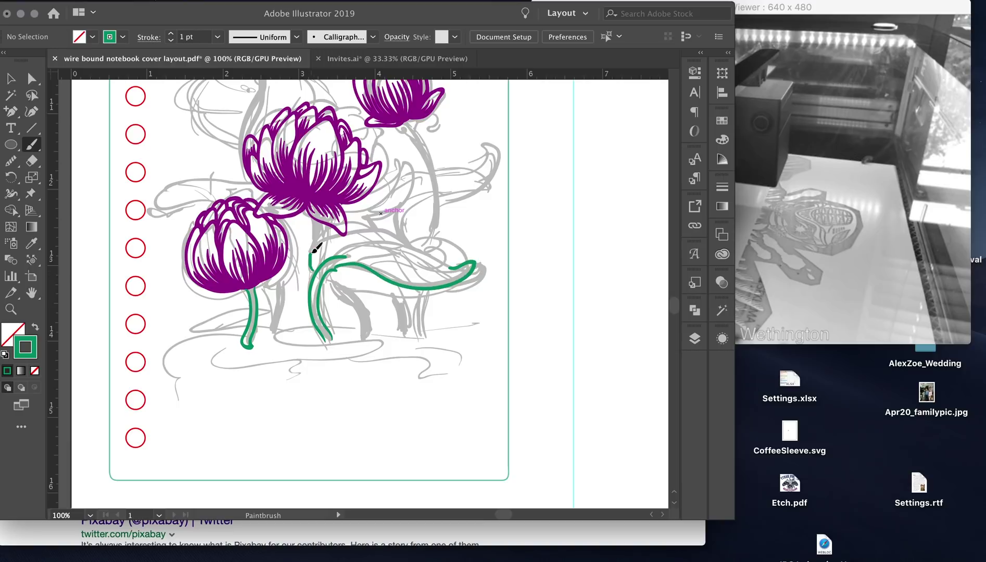
{"action": "key", "text": "super+z"}
{"action": "key", "text": "super+z"}
- Draw a long S-curved green stem from the middle lotus's base down to the waterline
{"action": "key", "text": "super+equal"}
{"action": "left_click_drag", "start_coordinate": [286, 384], "coordinate": [290, 137]}
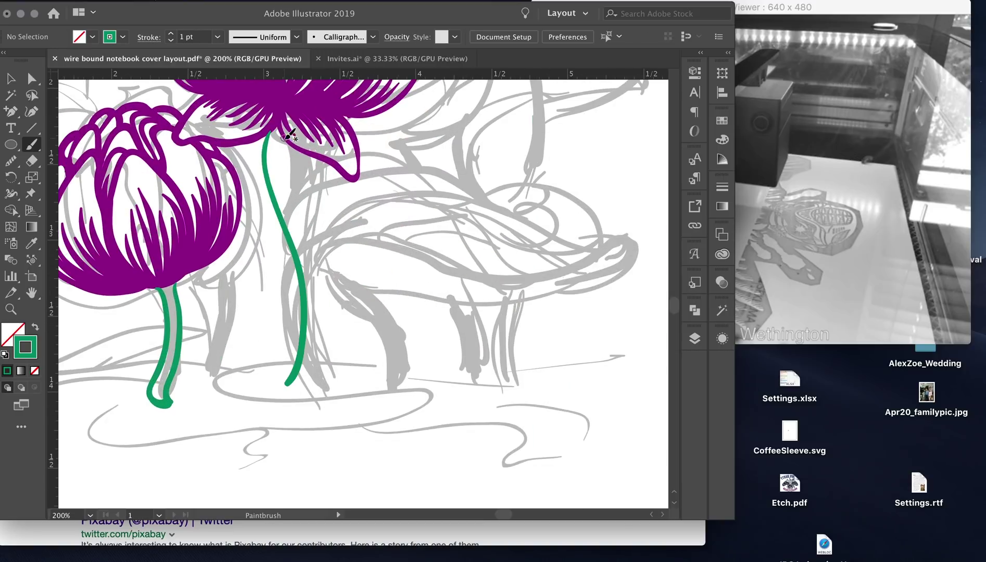
{"action": "key", "text": "super+minus"}
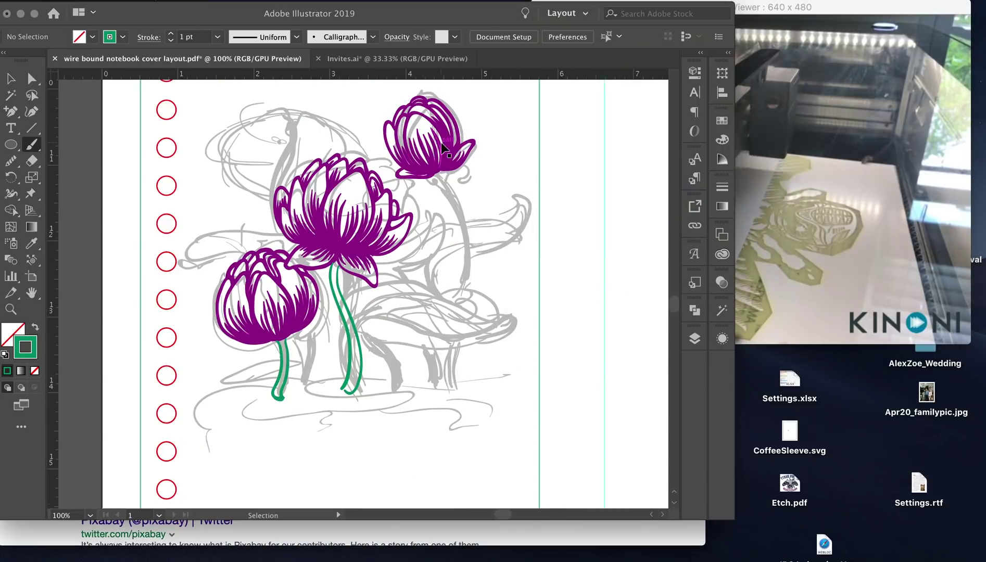
{"action": "key", "text": "super+equal"}
{"action": "scroll", "coordinate": [380, 299], "scroll_direction": "down", "scroll_amount": 3}
{"action": "key", "text": "super+minus"}
{"action": "key", "text": "super+minus"}
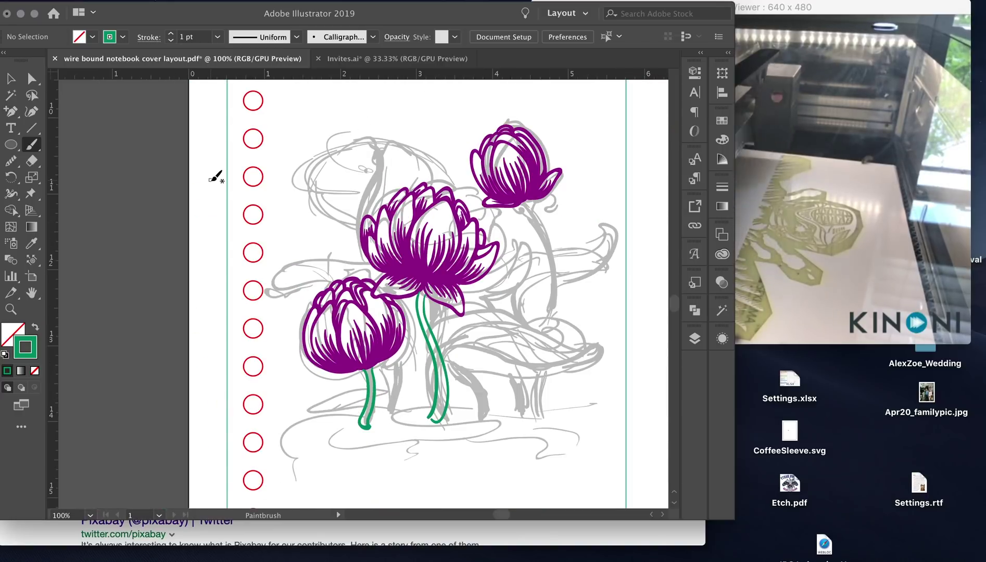
{"action": "key", "text": "super+equal"}
{"action": "scroll", "coordinate": [396, 342], "scroll_direction": "down", "scroll_amount": 3}
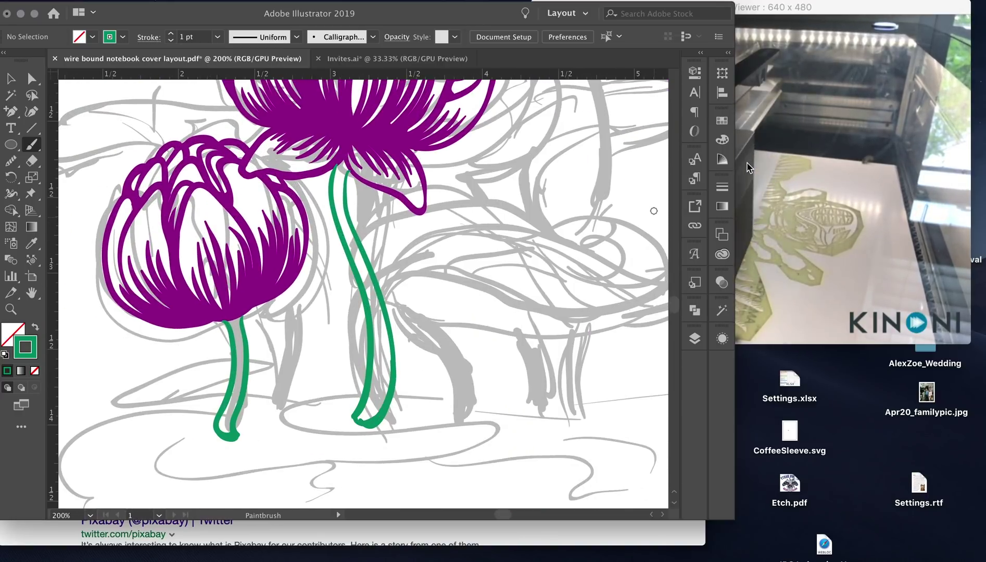
{"action": "key", "text": "super+minus"}
{"action": "key", "text": "super+minus"}
{"action": "key", "text": "super+equal"}
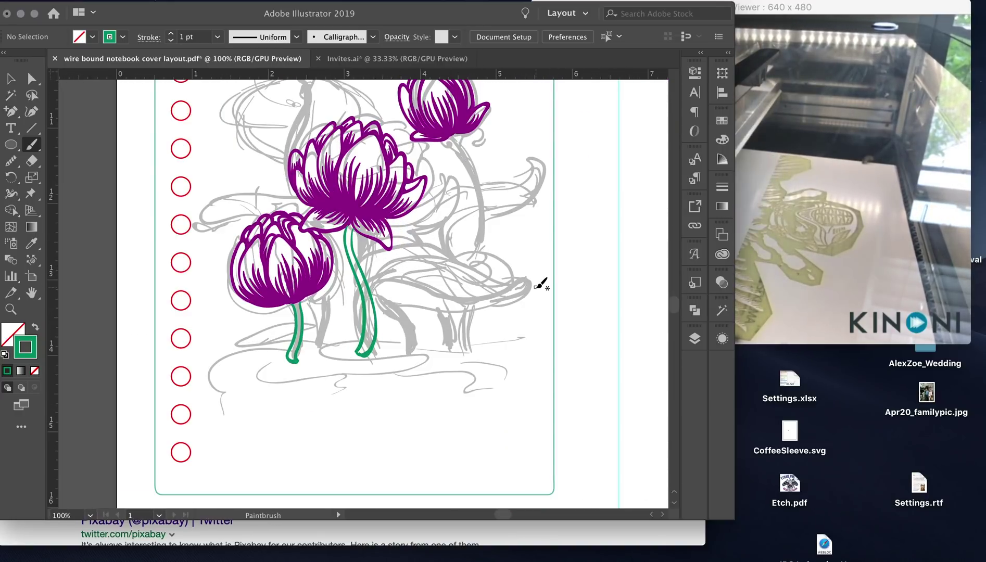
- Paint curved green water ripples around the bases of the left and middle lotus stems
{"action": "key", "text": "super+equal"}
{"action": "key", "text": "super+equal"}
{"action": "mouse_move", "coordinate": [416, 307]}
{"action": "left_mouse_down"}
{"action": "mouse_move", "coordinate": [516, 320]}
{"action": "mouse_move", "coordinate": [580, 284]}
{"action": "left_mouse_up"}
{"action": "scroll", "coordinate": [469, 260], "scroll_direction": "up", "scroll_amount": 2}
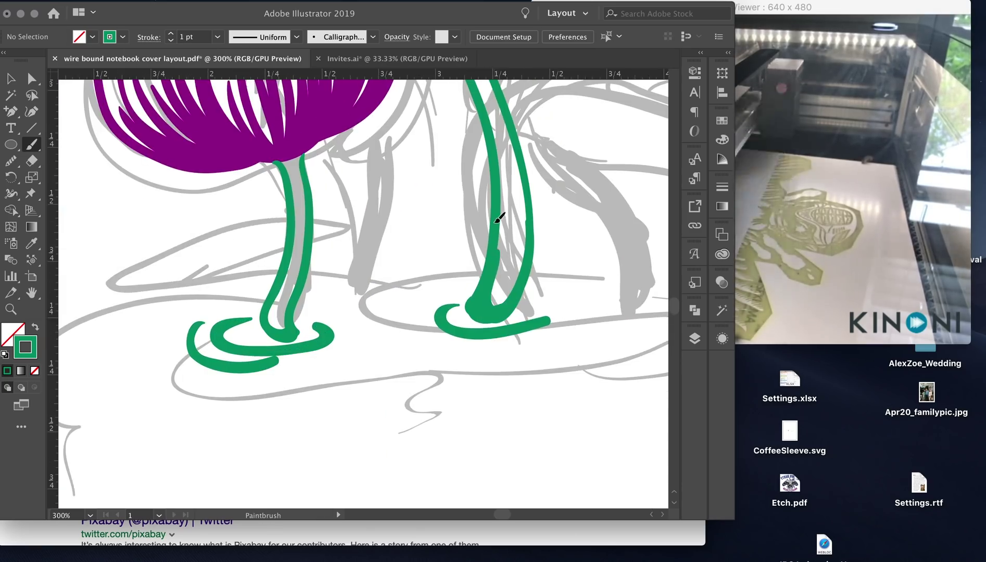
- Browse the lotus pad image results in the web browser for reference and return to the notebook cover document
{"action": "key", "text": "super+minus"}
{"action": "key", "text": "super+Tab"}
{"action": "key", "text": "ctrl+Tab"}
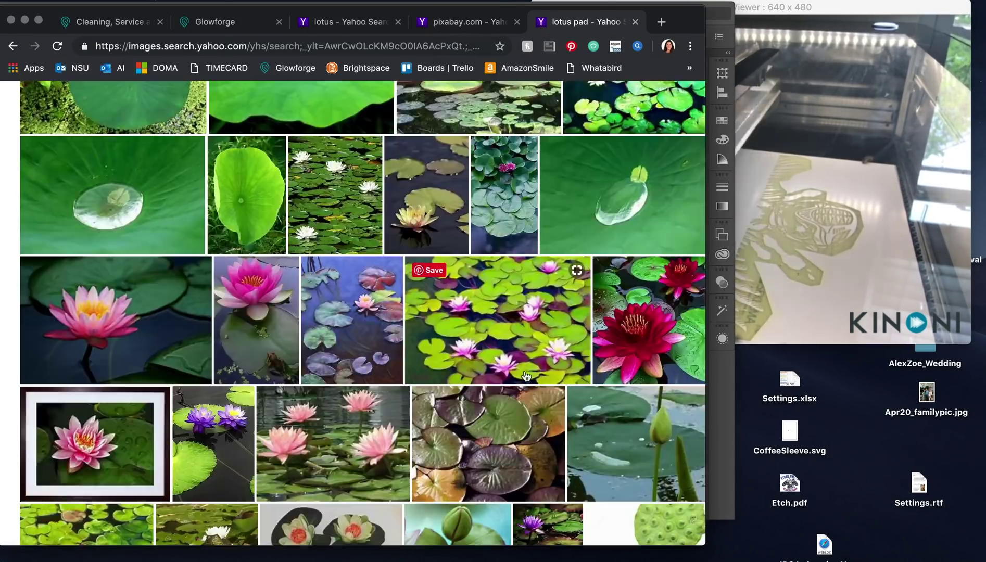
{"action": "scroll", "coordinate": [616, 402], "scroll_direction": "down", "scroll_amount": 15}
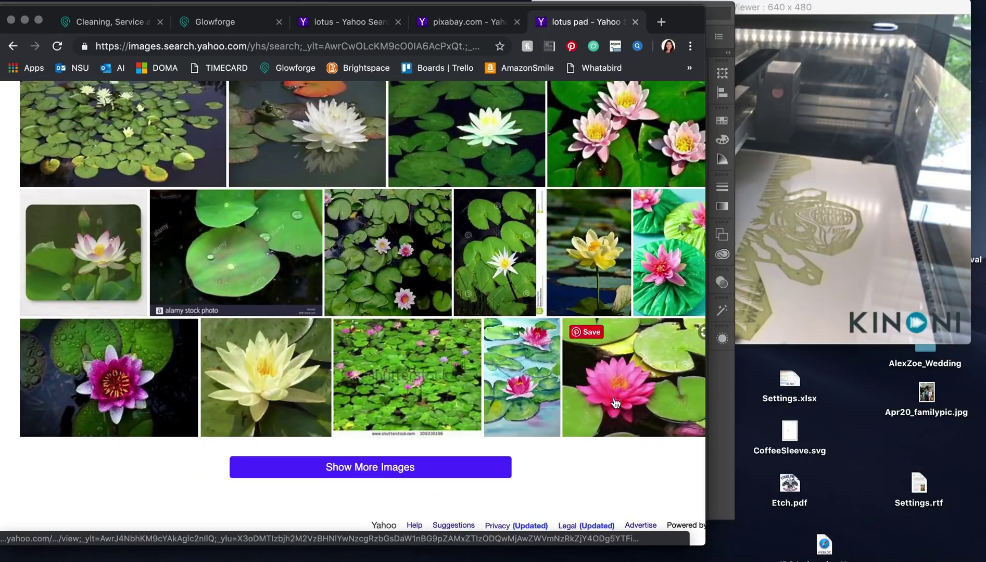
{"action": "key", "text": "super+Tab"}
- Thicken and extend the green ripples around the two stem bases
{"action": "key", "text": "super+equal"}
{"action": "mouse_move", "coordinate": [476, 343]}
{"action": "left_mouse_down"}
{"action": "mouse_move", "coordinate": [507, 385]}
{"action": "mouse_move", "coordinate": [411, 403]}
{"action": "left_mouse_up"}
{"action": "key", "text": "super+minus"}
{"action": "key", "text": "super+minus"}
{"action": "key", "text": "super+minus"}
{"action": "key", "text": "super+minus"}
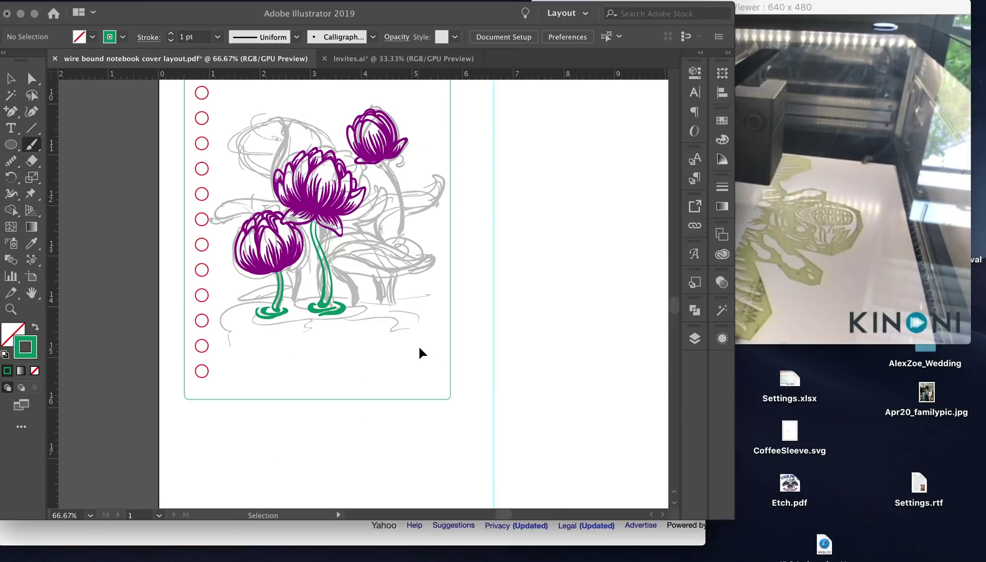
- Try to outline a pointed green leaf with veins beside the left lotus's stem
{"action": "key", "text": "super+equal"}
{"action": "key", "text": "super+equal"}
{"action": "mouse_move", "coordinate": [307, 206]}
{"action": "left_mouse_down"}
{"action": "mouse_move", "coordinate": [297, 220]}
{"action": "mouse_move", "coordinate": [315, 203]}
{"action": "mouse_move", "coordinate": [404, 199]}
{"action": "mouse_move", "coordinate": [539, 220]}
{"action": "left_mouse_up"}
{"action": "key", "text": "super+z"}
{"action": "key", "text": "super+z"}
{"action": "scroll", "coordinate": [416, 260], "scroll_direction": "up", "scroll_amount": 2}
{"action": "scroll", "coordinate": [417, 260], "scroll_direction": "left", "scroll_amount": 5}
{"action": "mouse_move", "coordinate": [395, 341]}
{"action": "left_mouse_down"}
{"action": "mouse_move", "coordinate": [301, 359]}
{"action": "mouse_move", "coordinate": [375, 336]}
{"action": "mouse_move", "coordinate": [396, 348]}
{"action": "left_mouse_up"}
{"action": "key", "text": "super+equal"}
{"action": "key", "text": "super+equal"}
{"action": "key", "text": "super+equal"}
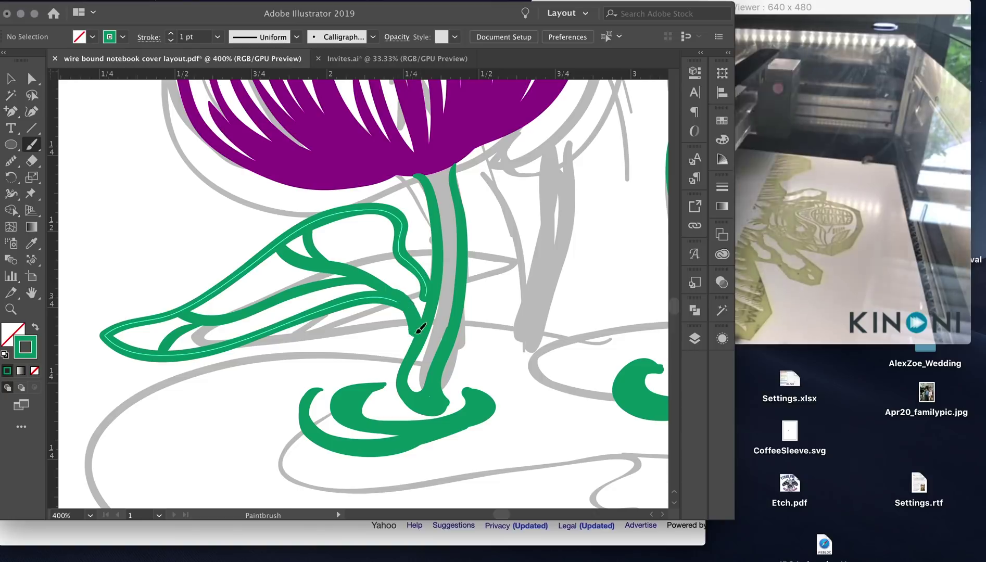
{"action": "key", "text": "super+z"}
{"action": "key", "text": "v"}
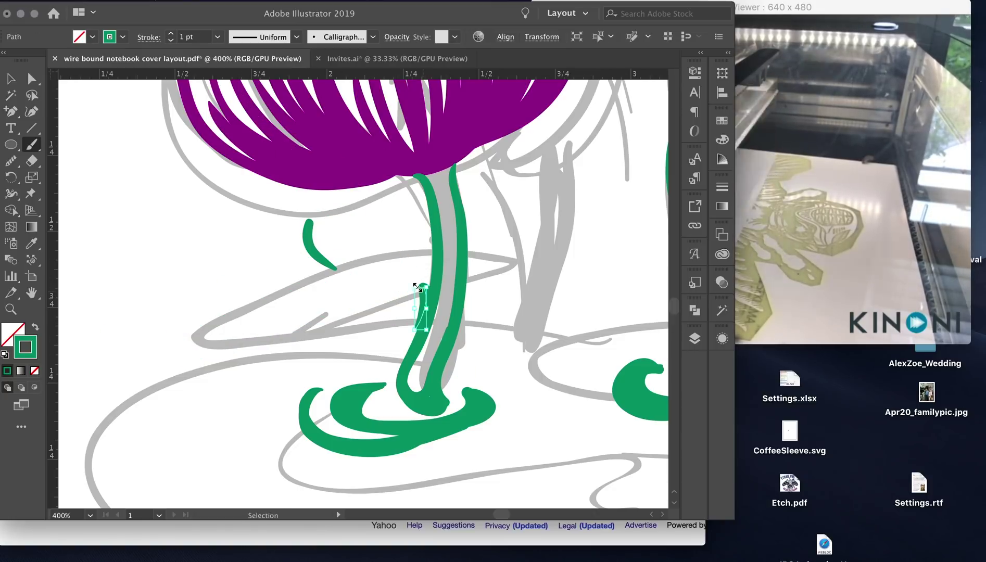
- Draw a veined green leaf passing behind the left lotus's stem, with a short rounded tip on the stem's far side
{"action": "mouse_move", "coordinate": [315, 335]}
{"action": "left_mouse_down"}
{"action": "mouse_move", "coordinate": [403, 235]}
{"action": "mouse_move", "coordinate": [434, 240]}
{"action": "left_mouse_up"}
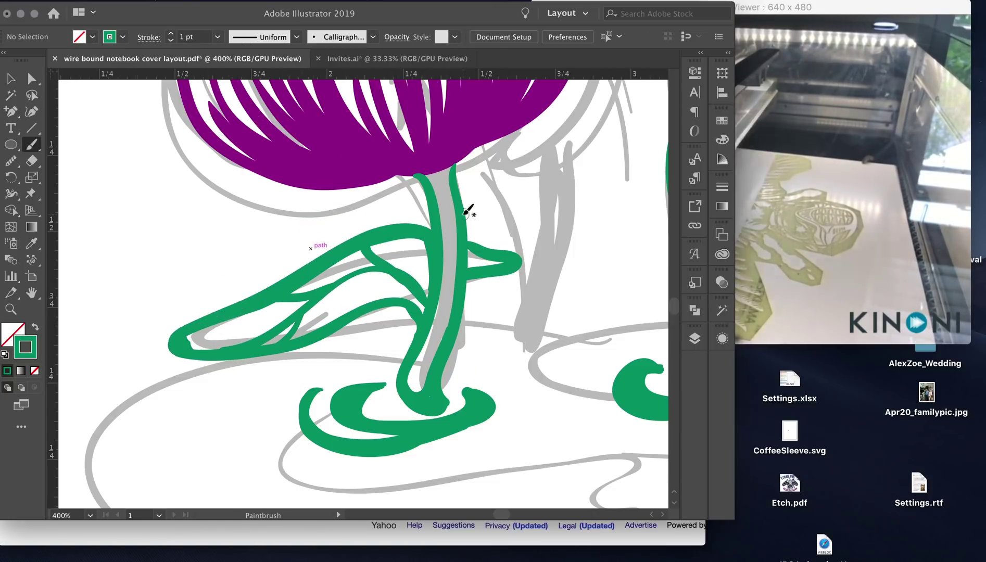
{"action": "key", "text": "super+minus"}
{"action": "key", "text": "super+minus"}
{"action": "key", "text": "super+minus"}
- Draw a second green stem crossing the middle lotus's stem and branching off toward the large sketched leaf
{"action": "scroll", "coordinate": [469, 209], "scroll_direction": "right", "scroll_amount": 5}
{"action": "key", "text": "super+minus"}
{"action": "key", "text": "super+minus"}
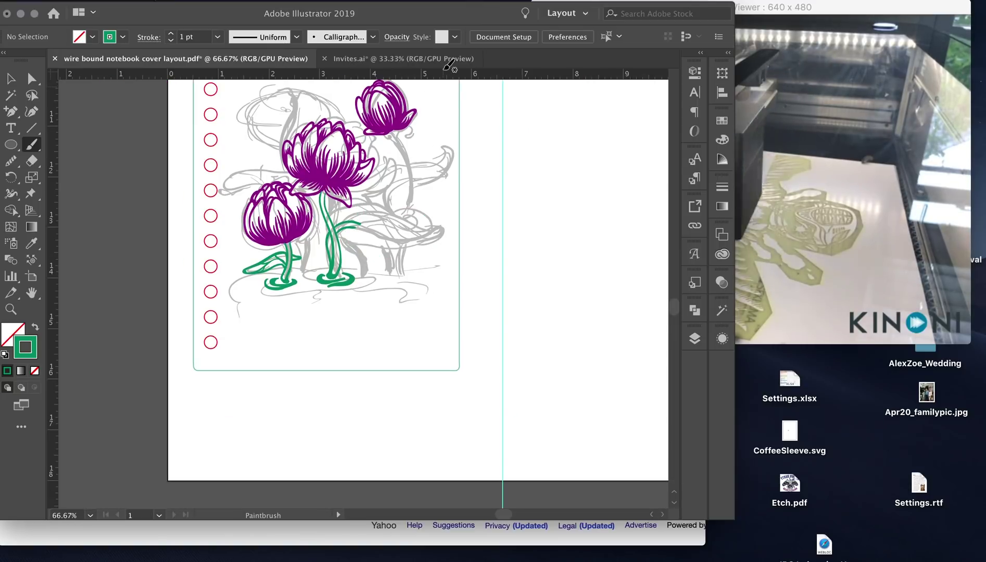
- Paint winding green water lines around the ripples of the left and middle stems
{"action": "key", "text": "super+plus"}
{"action": "key", "text": "super+plus"}
{"action": "key", "text": "super+plus"}
{"action": "left_click_drag", "start_coordinate": [333, 318], "coordinate": [446, 243]}
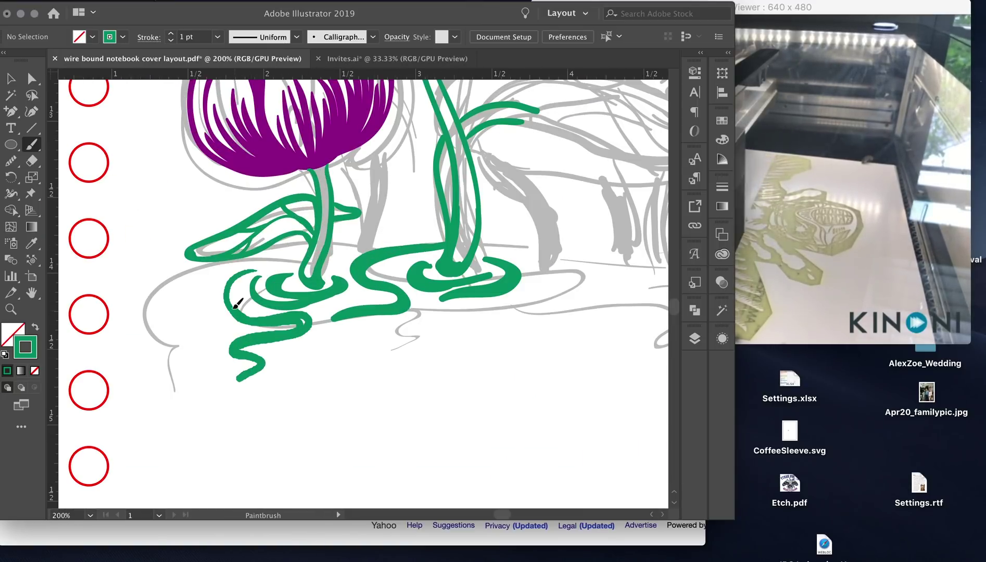
{"action": "key", "text": "super+minus"}
{"action": "key", "text": "super+minus"}
{"action": "key", "text": "super+minus"}
- Outline the large leaf beside the middle stem in green, with a curved midrib and its first veins
{"action": "key", "text": "super+plus"}
{"action": "key", "text": "super+plus"}
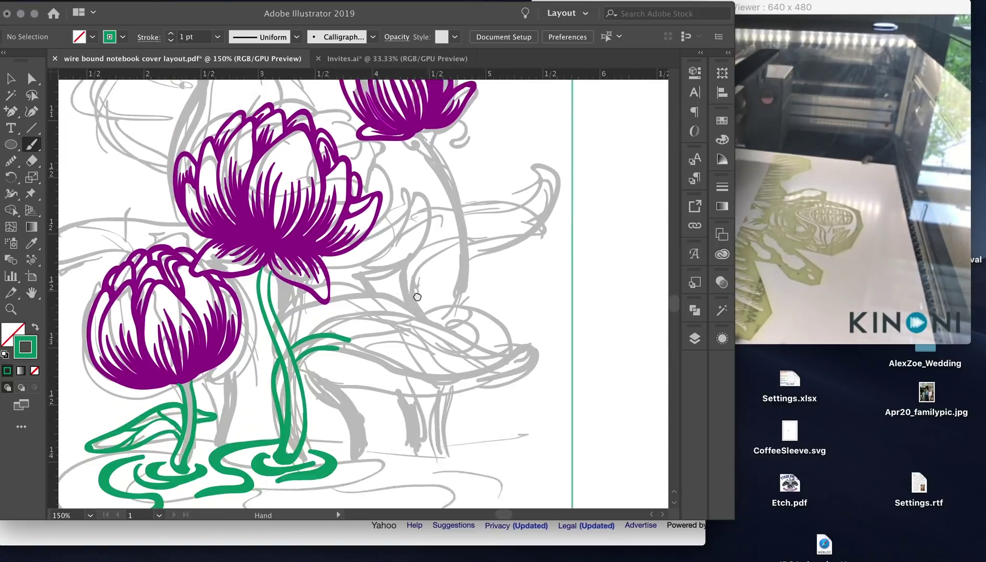
{"action": "mouse_move", "coordinate": [289, 334]}
{"action": "left_mouse_down"}
{"action": "mouse_move", "coordinate": [431, 292]}
{"action": "mouse_move", "coordinate": [334, 279]}
{"action": "left_mouse_up"}
{"action": "key", "text": "super+plus"}
{"action": "mouse_move", "coordinate": [449, 284]}
{"action": "left_mouse_down"}
{"action": "mouse_move", "coordinate": [509, 341]}
{"action": "mouse_move", "coordinate": [504, 374]}
{"action": "mouse_move", "coordinate": [106, 407]}
{"action": "left_mouse_up"}
{"action": "left_click_drag", "start_coordinate": [302, 312], "coordinate": [434, 355]}
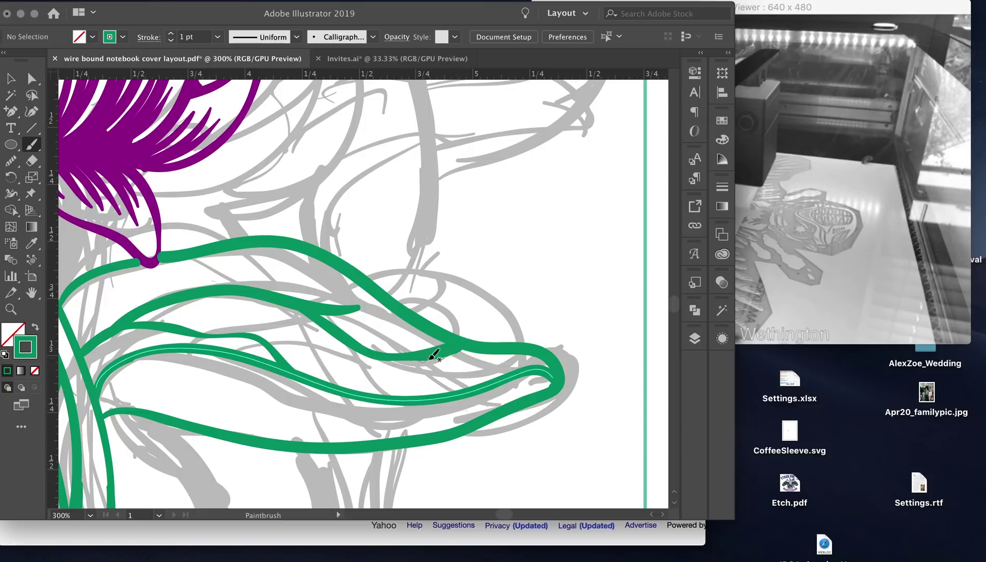
- Add branching veins to the large leaf's upper half and short hatch strokes near its base
{"action": "key", "text": "super+minus"}
{"action": "key", "text": "super+minus"}
{"action": "key", "text": "super+minus"}
{"action": "key", "text": "super+minus"}
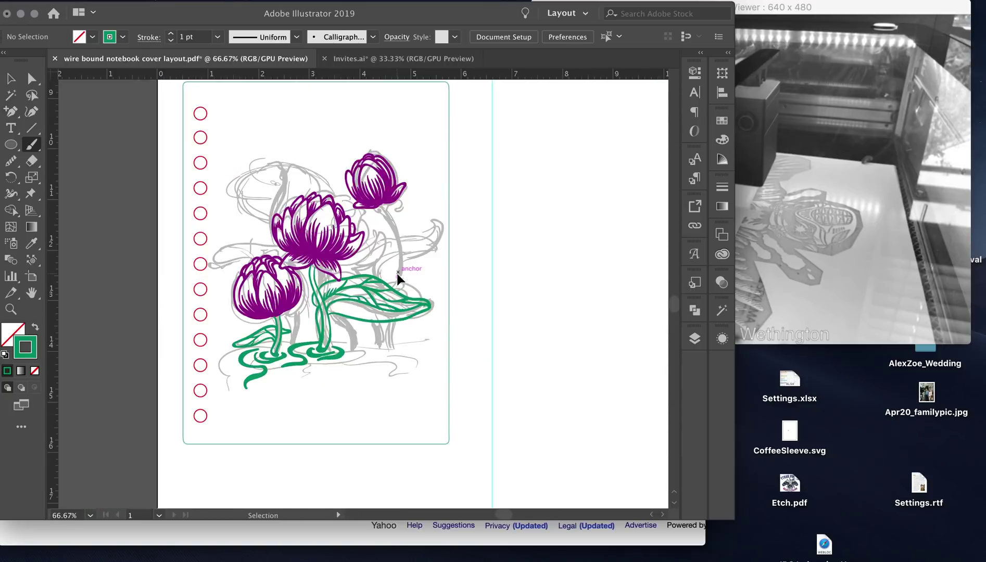
{"action": "key", "text": "super+plus"}
{"action": "key", "text": "super+plus"}
{"action": "key", "text": "super+plus"}
{"action": "key", "text": "super+plus"}
{"action": "key", "text": "super+plus"}
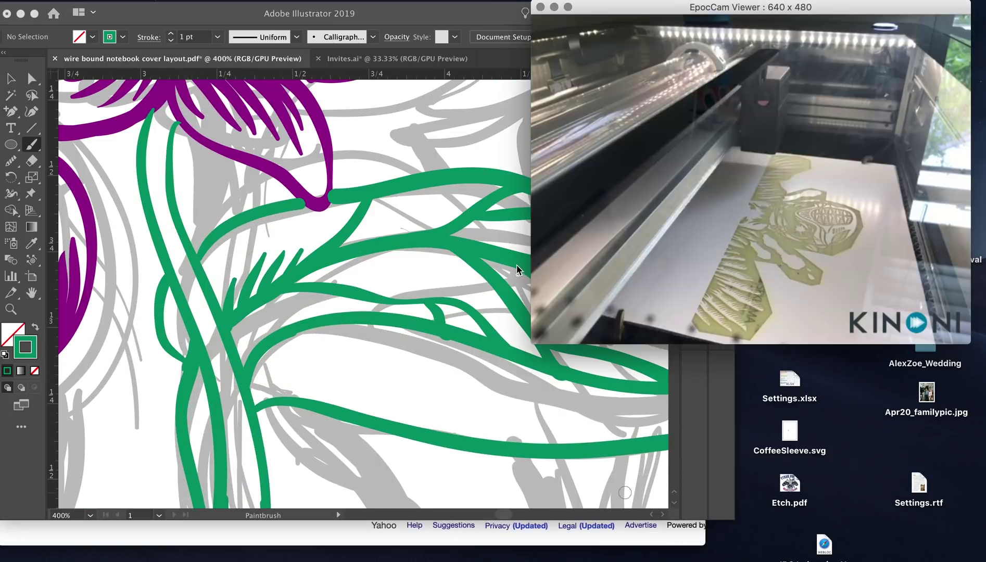
{"action": "left_click", "coordinate": [517, 269]}
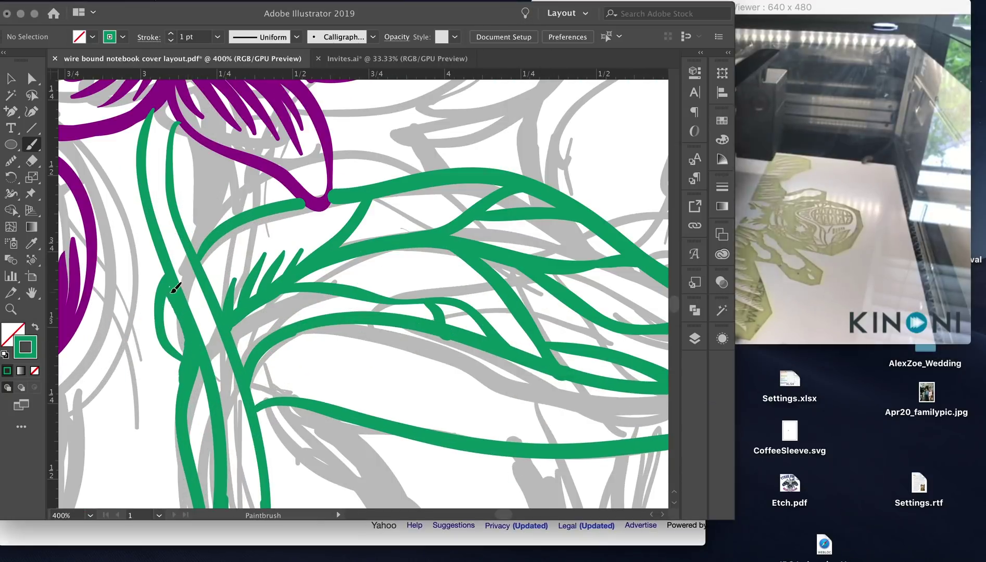
- Thicken the large leaf's midrib and base and add the first veins across its lower half
{"action": "key", "text": "super+minus"}
{"action": "key", "text": "super+minus"}
{"action": "key", "text": "super+minus"}
{"action": "key", "text": "super+minus"}
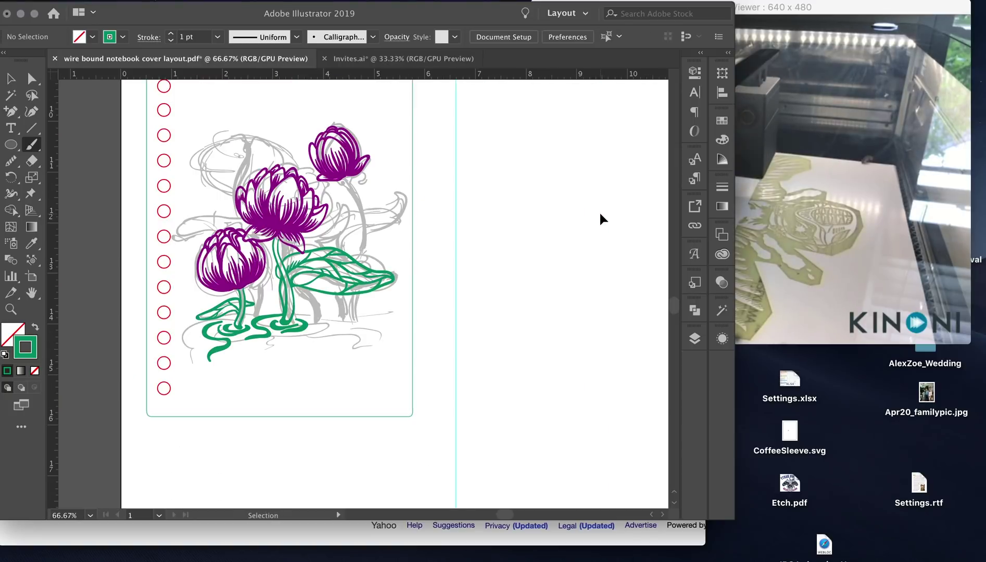
{"action": "key", "text": "super+plus"}
{"action": "key", "text": "super+plus"}
{"action": "key", "text": "super+plus"}
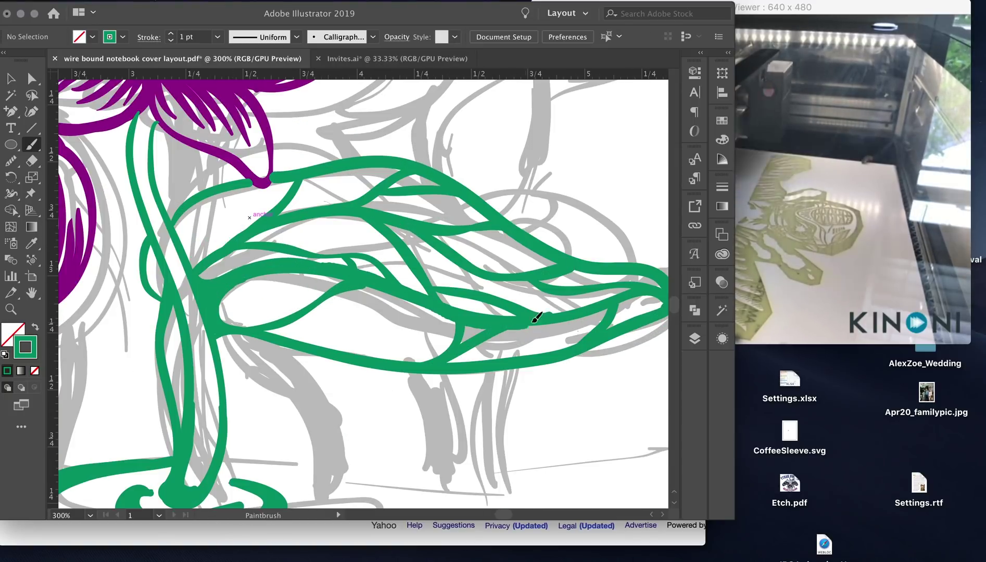
- Draw more veins in the large leaf's lower half and thicken the midrib toward the tip
{"action": "key", "text": "super+minus"}
{"action": "key", "text": "super+minus"}
{"action": "key", "text": "super+minus"}
{"action": "key", "text": "super+plus"}
{"action": "key", "text": "super+plus"}
{"action": "key", "text": "super+plus"}
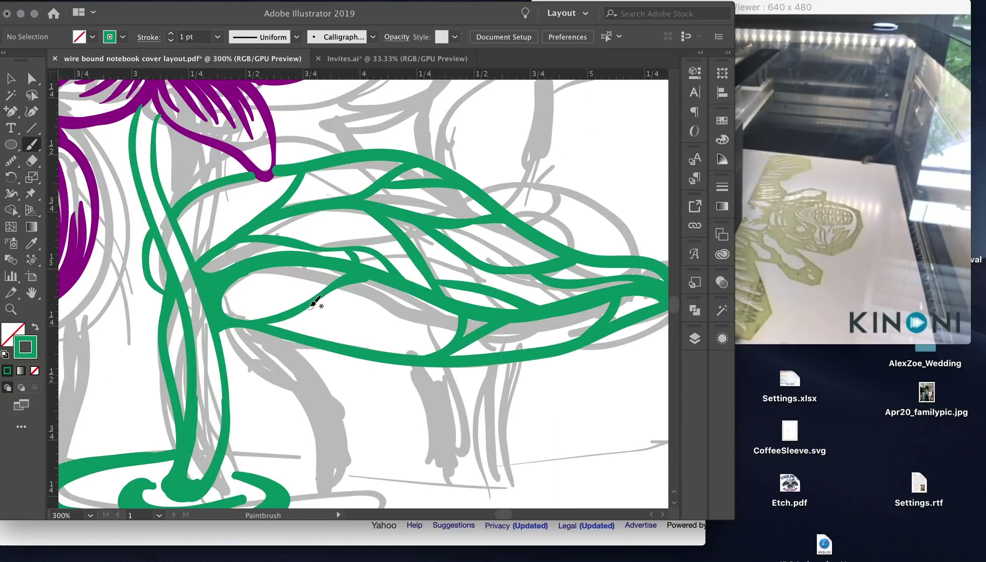
{"action": "left_click_drag", "start_coordinate": [515, 304], "coordinate": [419, 274]}
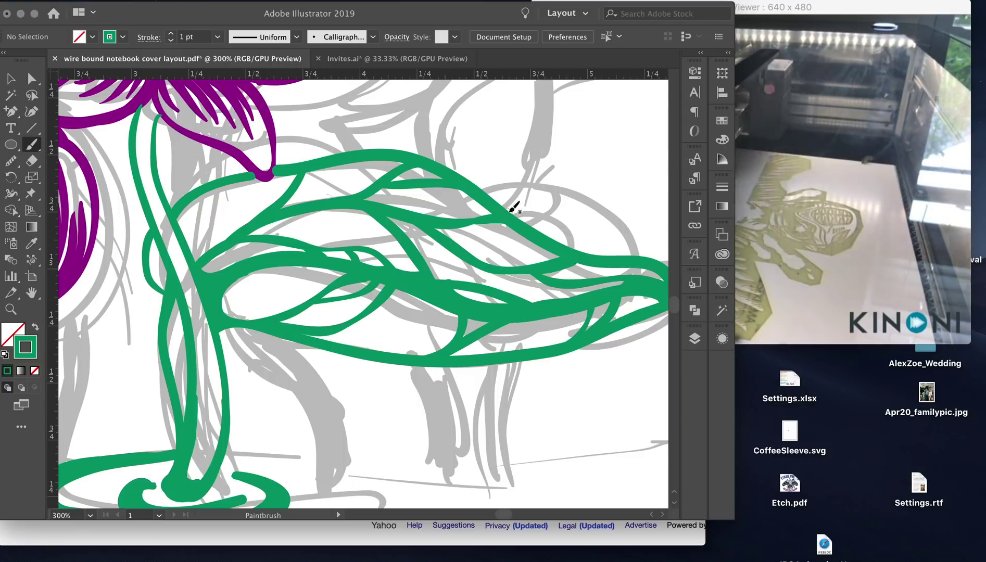
- Fill in the junction where the large leaf's base meets its stem with green strokes
{"action": "key", "text": "super+minus"}
{"action": "key", "text": "super+minus"}
{"action": "key", "text": "super+minus"}
{"action": "key", "text": "super+plus"}
{"action": "key", "text": "super+plus"}
{"action": "key", "text": "super+plus"}
{"action": "key", "text": "super+plus"}
{"action": "left_click_drag", "start_coordinate": [152, 284], "coordinate": [214, 262]}
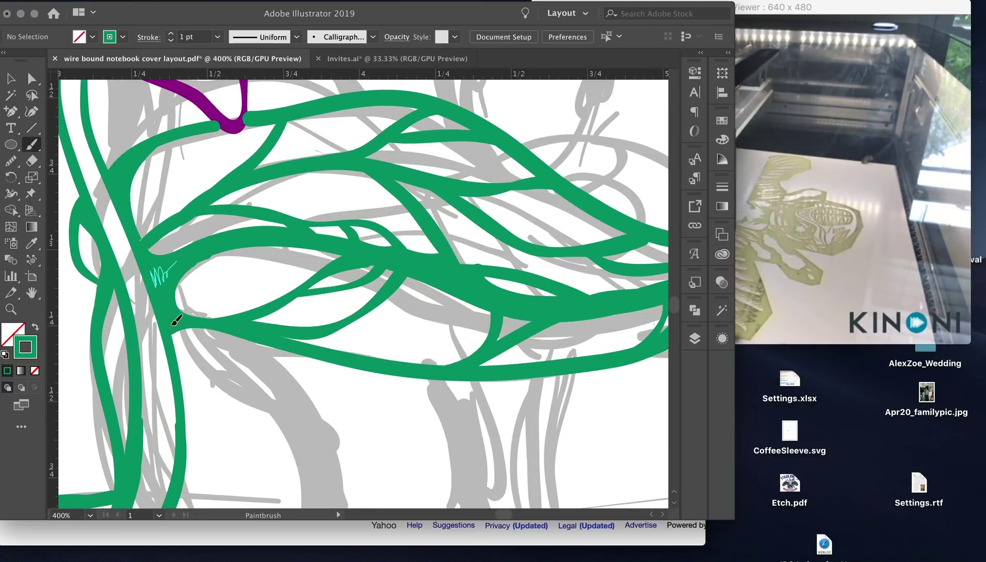
- Add finer veins to the small leaf at the left lotus's stem and along the large leaf's lower half
{"action": "key", "text": "super+minus"}
{"action": "key", "text": "super+plus"}
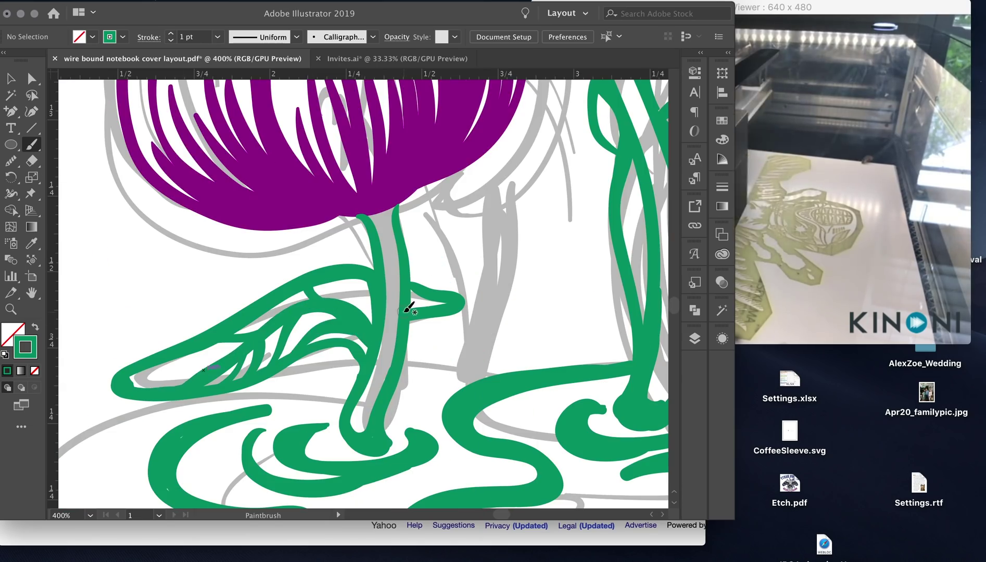
{"action": "key", "text": "super+minus"}
{"action": "key", "text": "super+plus"}
{"action": "key", "text": "super+minus"}
{"action": "key", "text": "super+minus"}
- Draw both edges of the upper-right lotus's curved stem, continuing below the large leaf down to the waterline
{"action": "key", "text": "v"}
{"action": "key", "text": "super+plus"}
{"action": "scroll", "coordinate": [364, 209], "scroll_direction": "down", "scroll_amount": 3}
{"action": "key", "text": "b"}
{"action": "left_click_drag", "start_coordinate": [376, 134], "coordinate": [401, 185]}
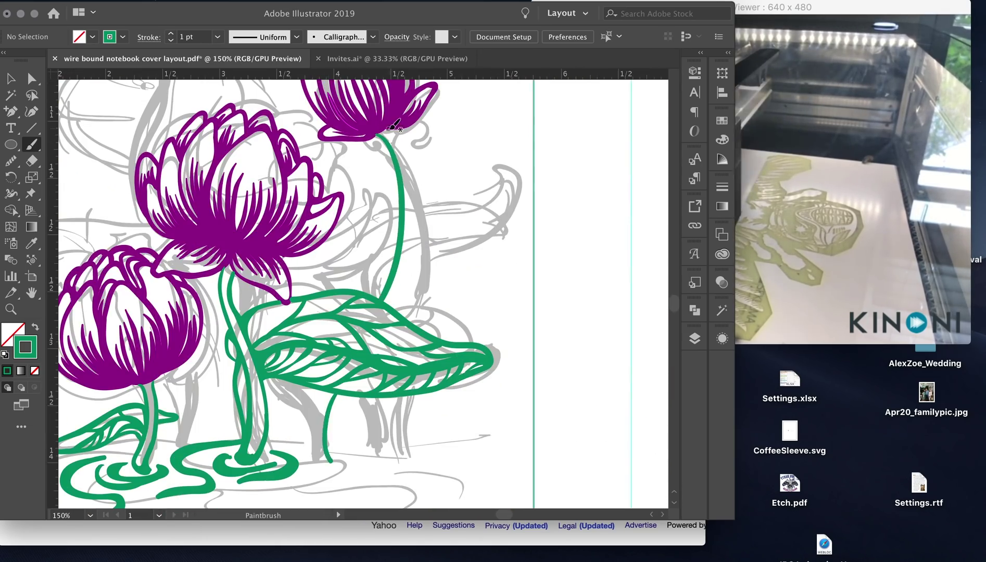
{"action": "left_click_drag", "start_coordinate": [342, 422], "coordinate": [342, 425]}
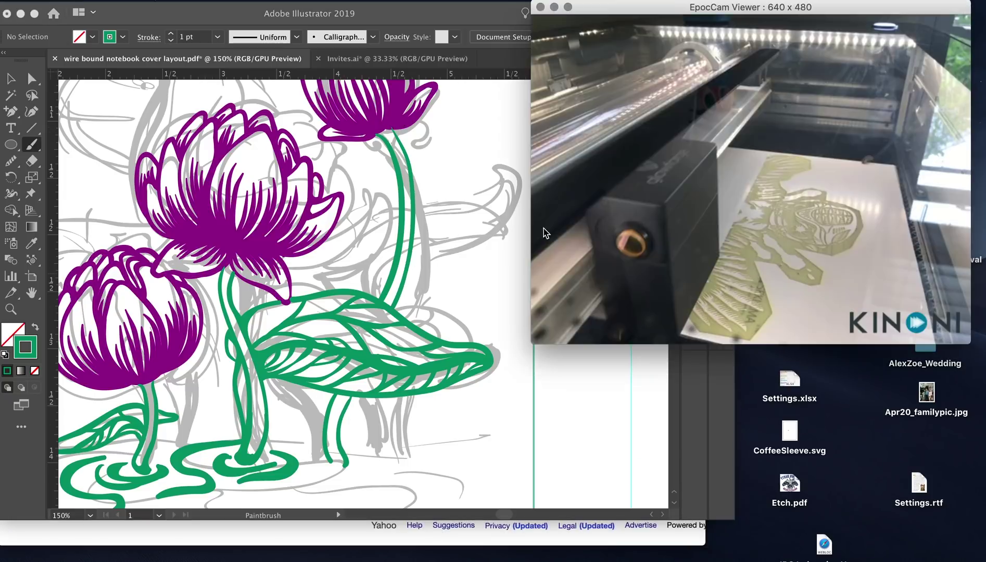
- Extend the upper-right lotus's stem edges until they meet the large leaf's upper edge
{"action": "key", "text": "super+plus"}
{"action": "key", "text": "super+plus"}
{"action": "key", "text": "super+minus"}
{"action": "key", "text": "super+minus"}
{"action": "key", "text": "super+plus"}
{"action": "key", "text": "super+plus"}
{"action": "key", "text": "super+plus"}
{"action": "key", "text": "space"}
{"action": "scroll", "coordinate": [398, 206], "scroll_direction": "down", "scroll_amount": 5}
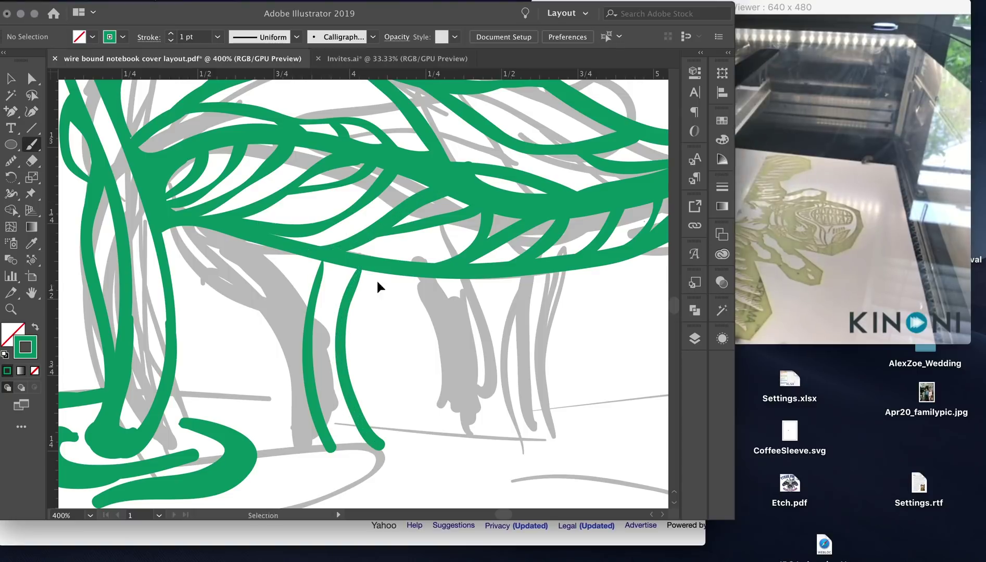
{"action": "key", "text": "super+minus"}
{"action": "key", "text": "super+minus"}
{"action": "key", "text": "super+minus"}
{"action": "key", "text": "super+minus"}
{"action": "key", "text": "super+minus"}
{"action": "key", "text": "super+minus"}
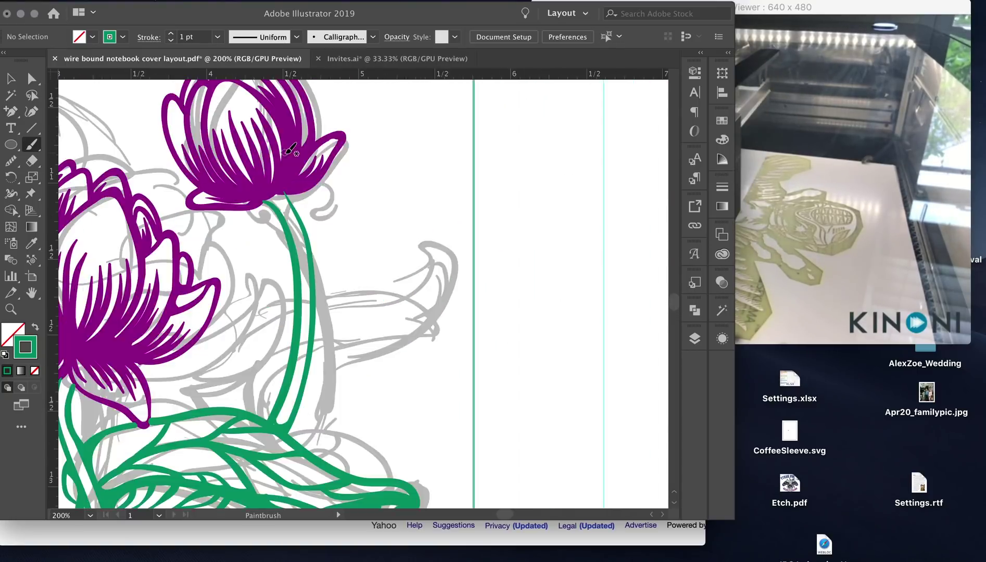
- Draw a large notched lily pad in the water below the stems, with curved veins radiating from its notch
{"action": "key", "text": "super+plus"}
{"action": "key", "text": "super+plus"}
{"action": "key", "text": "super+plus"}
{"action": "key", "text": "super+plus"}
{"action": "key", "text": "super+minus"}
{"action": "key", "text": "super+minus"}
{"action": "key", "text": "super+minus"}
{"action": "key", "text": "super+minus"}
{"action": "key", "text": "super+plus"}
{"action": "key", "text": "super+plus"}
{"action": "key", "text": "super+plus"}
{"action": "key", "text": "super+plus"}
{"action": "key", "text": "super+plus"}
{"action": "scroll", "coordinate": [484, 150], "scroll_direction": "right", "scroll_amount": 5}
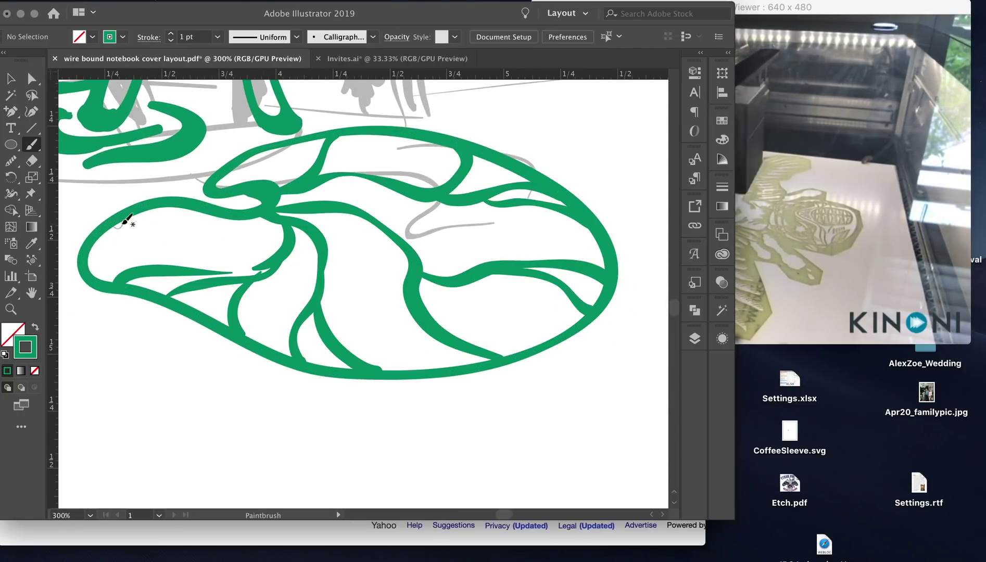
- Add a turned-up rim around the lily pad's left and lower edge, joined by short veins
{"action": "key", "text": "super+minus"}
{"action": "left_click_drag", "start_coordinate": [471, 333], "coordinate": [227, 248]}
{"action": "key", "text": "super+plus"}
{"action": "key", "text": "super+plus"}
{"action": "scroll", "coordinate": [354, 208], "scroll_direction": "down", "scroll_amount": 3}
{"action": "key", "text": "super+minus"}
{"action": "key", "text": "super+minus"}
{"action": "key", "text": "super+minus"}
{"action": "key", "text": "super+minus"}
{"action": "key", "text": "super+minus"}
{"action": "key", "text": "super+plus"}
{"action": "key", "text": "super+plus"}
{"action": "key", "text": "super+plus"}
{"action": "key", "text": "super+plus"}
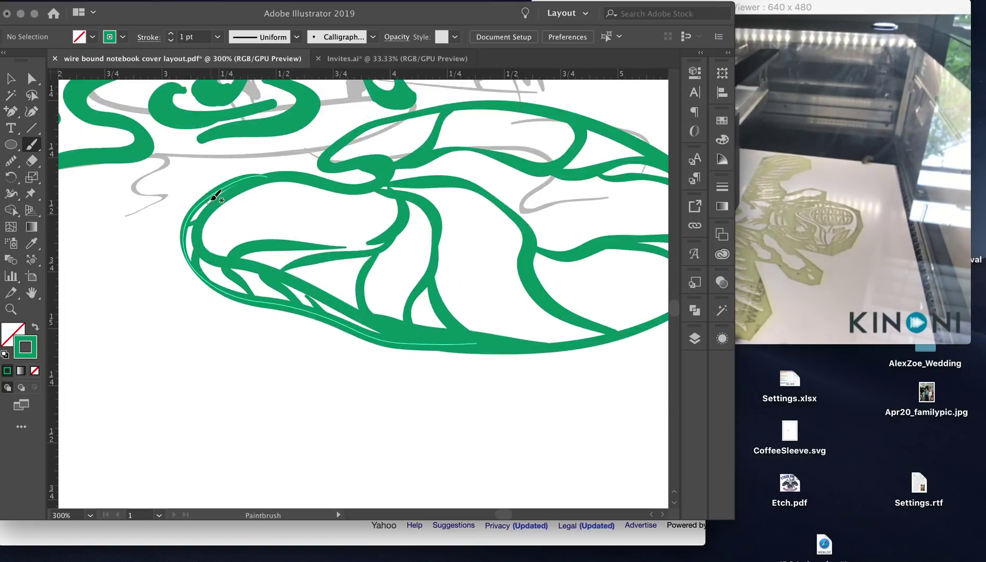
- Paint a ripple around the base of the third stem and a thin curved water line beneath the lily pad
{"action": "key", "text": "super+plus"}
{"action": "key", "text": "super+minus"}
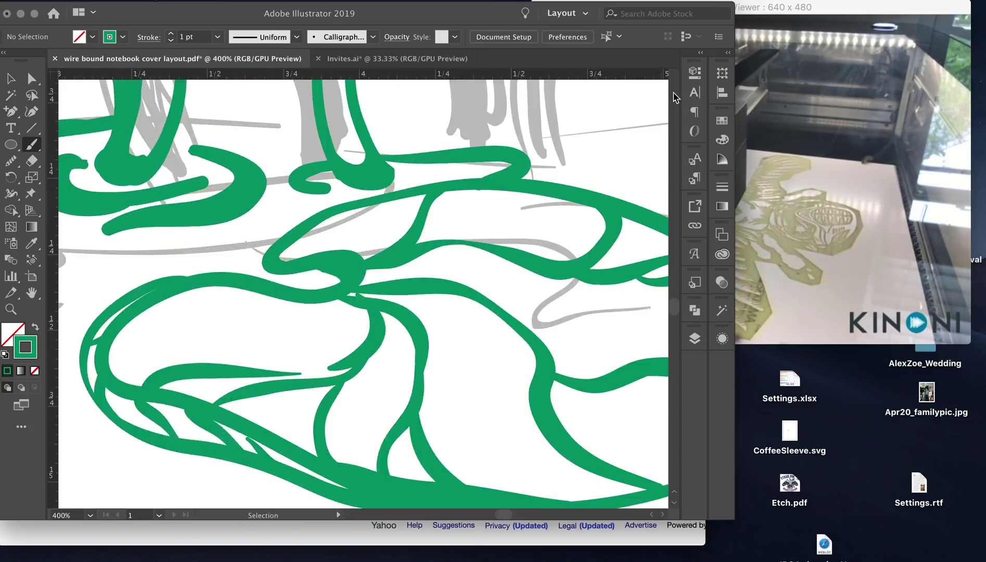
{"action": "scroll", "coordinate": [220, 253], "scroll_direction": "up", "scroll_amount": 3}
{"action": "key", "text": "super+minus"}
{"action": "key", "text": "super+minus"}
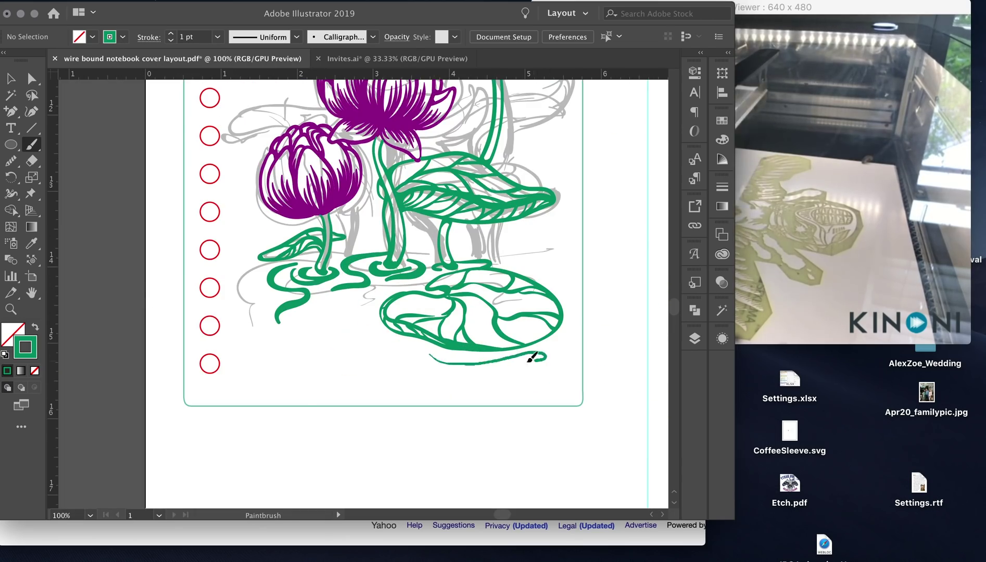
{"action": "scroll", "coordinate": [502, 203], "scroll_direction": "up", "scroll_amount": 2}
- Redraw the upper-right lotus's stem with two curved edges down to the large leaf and add a vein below the joint
{"action": "key", "text": "super+plus"}
{"action": "scroll", "coordinate": [392, 213], "scroll_direction": "up", "scroll_amount": 3}
{"action": "left_click_drag", "start_coordinate": [356, 151], "coordinate": [396, 227]}
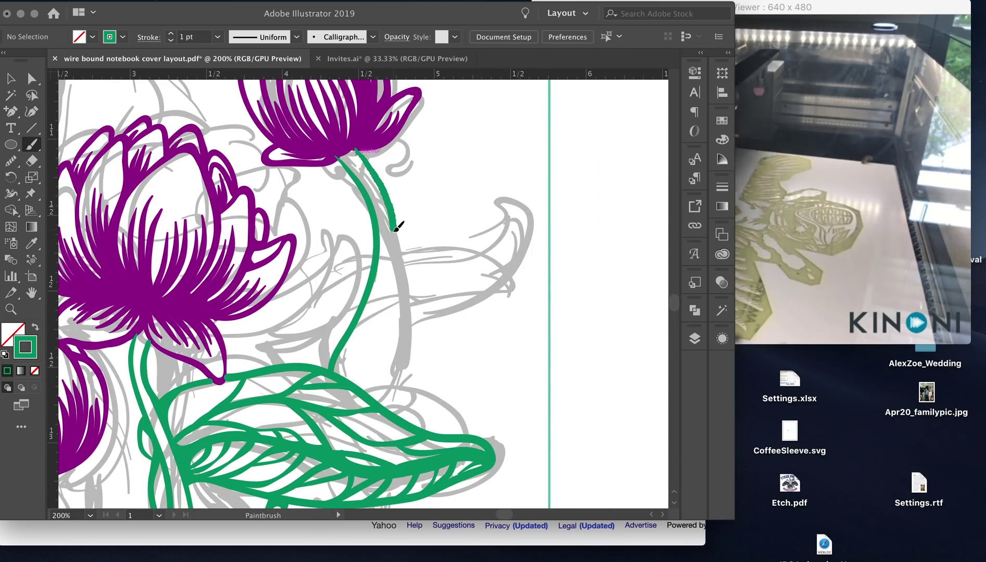
{"action": "scroll", "coordinate": [364, 154], "scroll_direction": "down", "scroll_amount": 2}
{"action": "key", "text": "super+plus"}
{"action": "left_click_drag", "start_coordinate": [340, 313], "coordinate": [407, 242]}
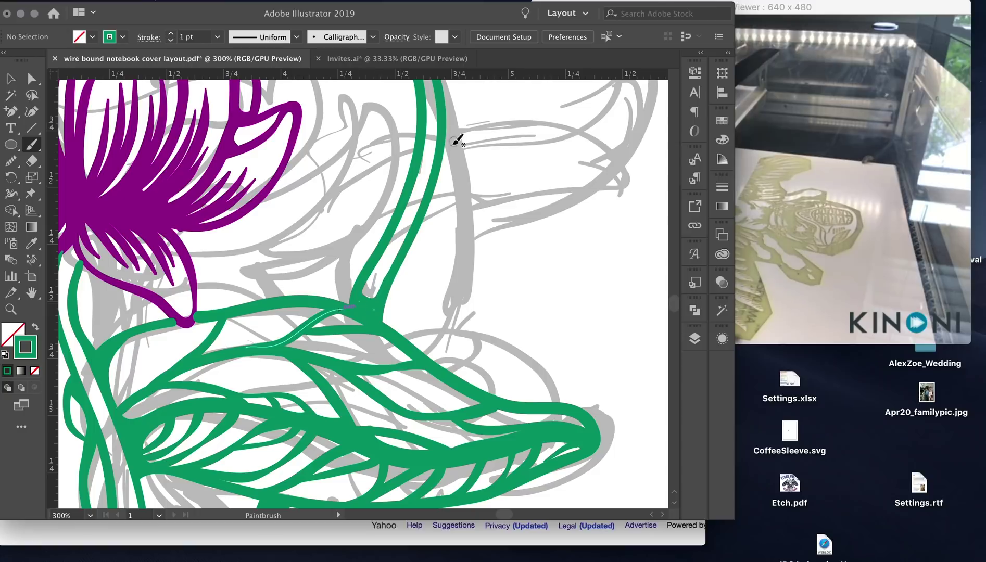
{"action": "left_click", "coordinate": [395, 241]}
{"action": "scroll", "coordinate": [356, 291], "scroll_direction": "down", "scroll_amount": 5}
{"action": "scroll", "coordinate": [356, 291], "scroll_direction": "up", "scroll_amount": 2}
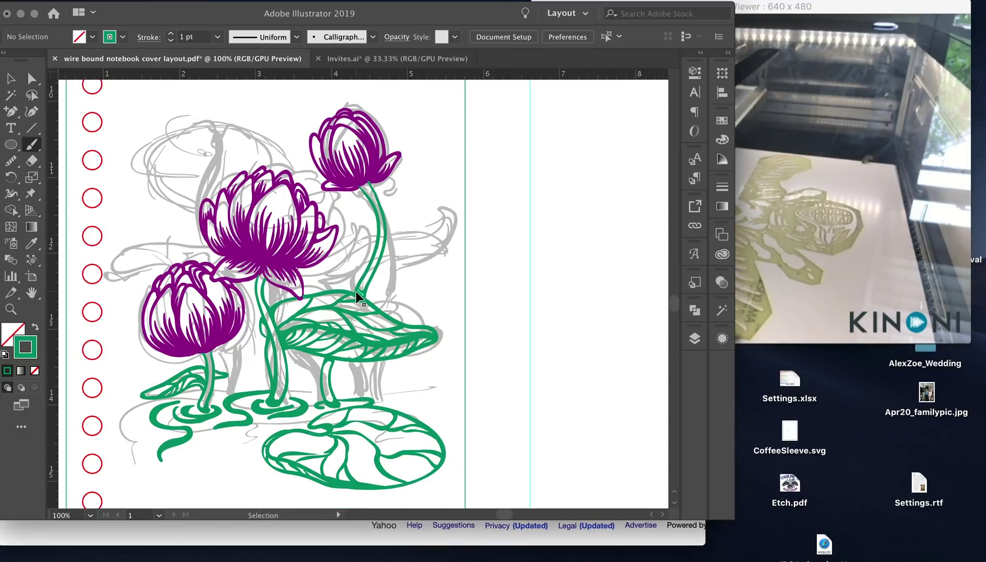
- Toggle the visibility of the sketch on Layer 4 to examine the traced artwork
{"action": "scroll", "coordinate": [356, 291], "scroll_direction": "down", "scroll_amount": 3}
{"action": "key", "text": "F7"}
{"action": "left_click", "coordinate": [525, 425]}
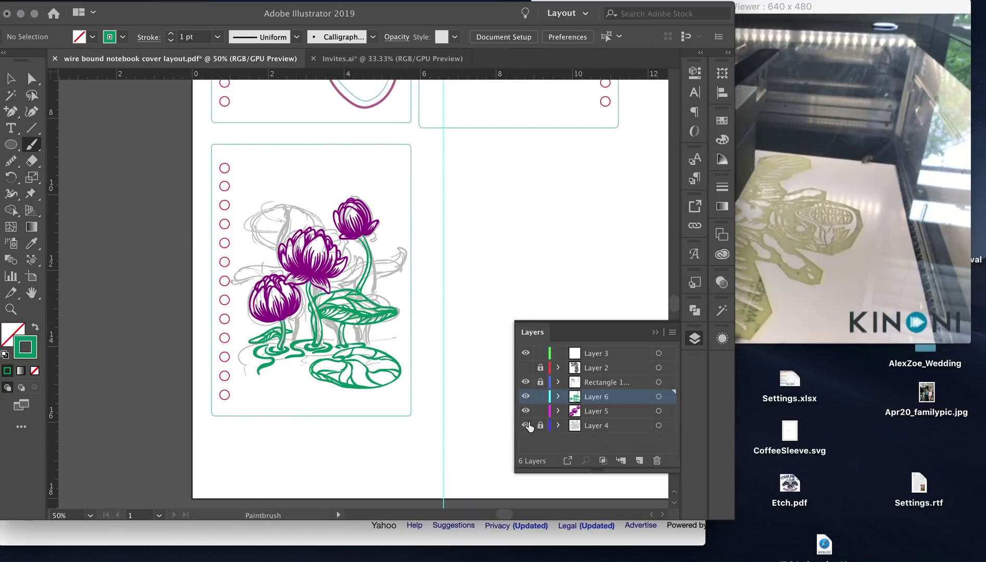
{"action": "left_click", "coordinate": [526, 425]}
- Paint the curled leaf behind the upper lotus's stem and fill both of its halves with curved green veins
{"action": "scroll", "coordinate": [363, 283], "scroll_direction": "up", "scroll_amount": 4}
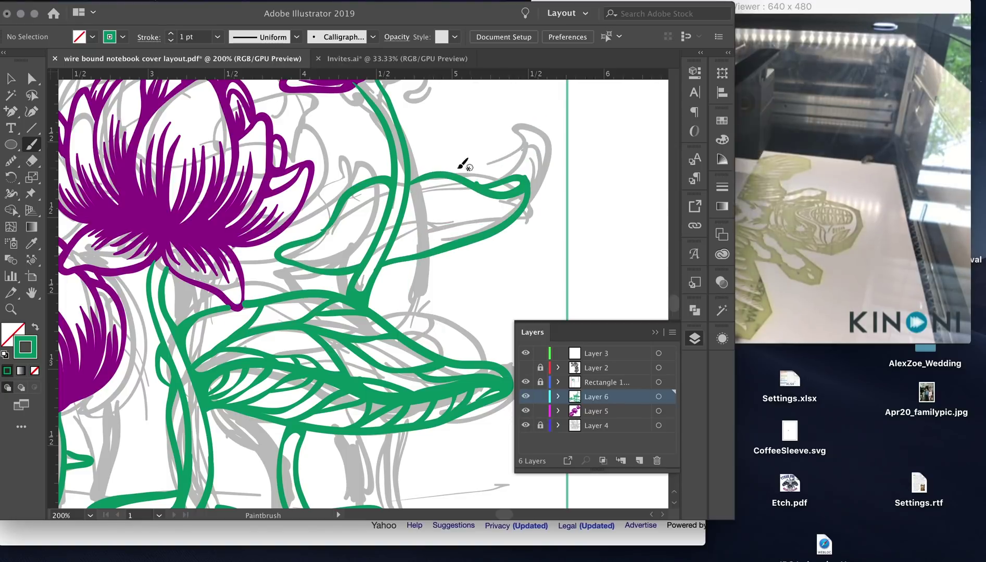
{"action": "scroll", "coordinate": [369, 291], "scroll_direction": "down", "scroll_amount": 5}
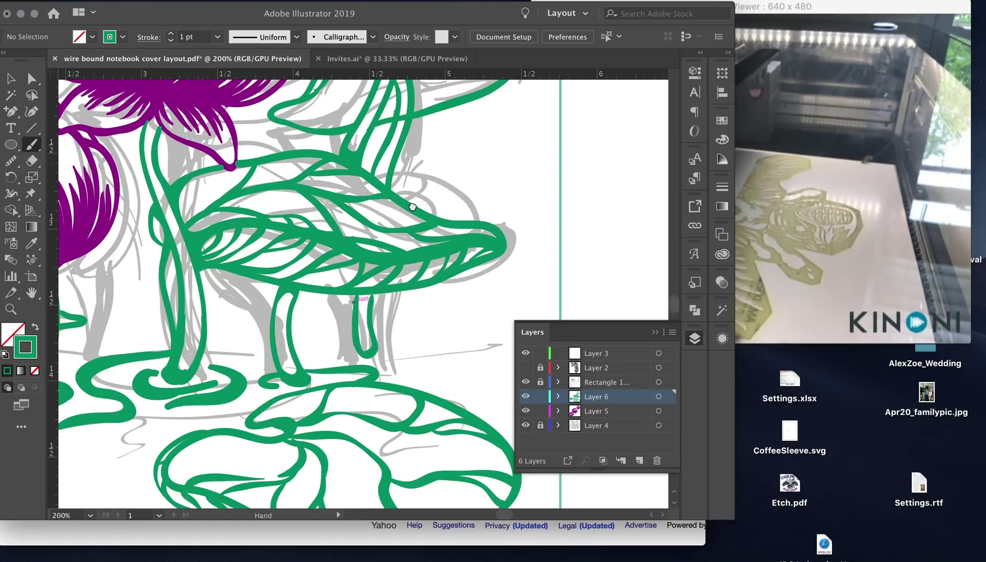
{"action": "scroll", "coordinate": [360, 251], "scroll_direction": "up", "scroll_amount": 5}
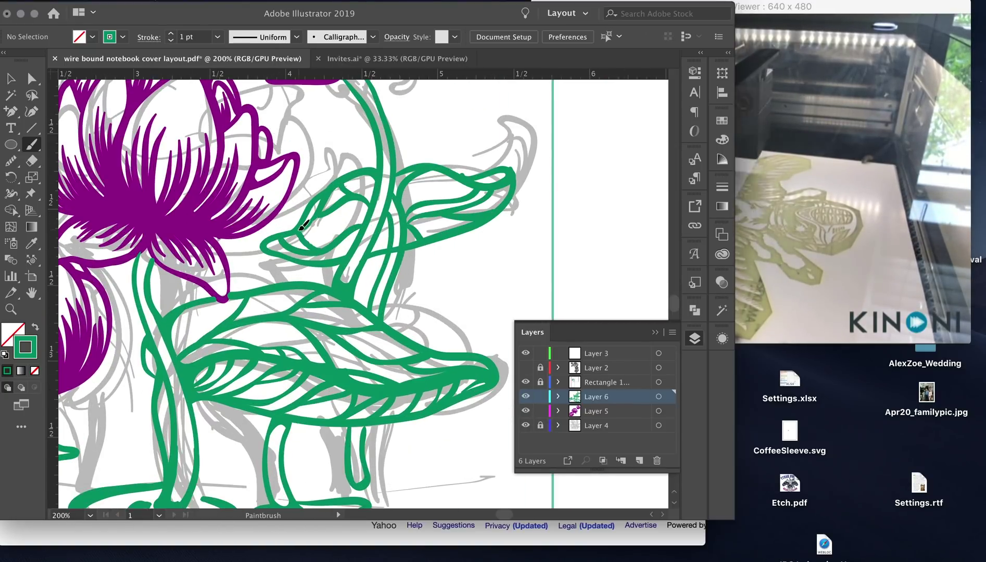
{"action": "scroll", "coordinate": [374, 242], "scroll_direction": "up", "scroll_amount": 3}
{"action": "scroll", "coordinate": [390, 219], "scroll_direction": "down", "scroll_amount": 6}
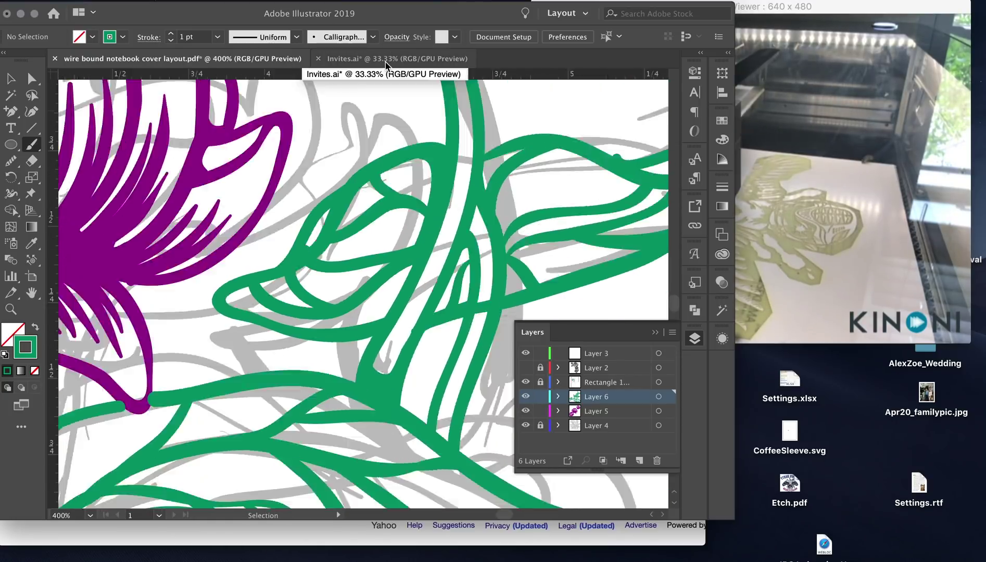
- Compare the artwork with and without the Layer 4 sketch to check the newly traced upper leaf
{"action": "key", "text": "super+minus"}
{"action": "left_click", "coordinate": [527, 425]}
{"action": "left_click", "coordinate": [527, 426]}
{"action": "left_click", "coordinate": [527, 426]}
{"action": "left_click", "coordinate": [526, 426]}
- Try to paint a winding water ripple between the shortest stem and the lily pad's upper edge
{"action": "scroll", "coordinate": [382, 379], "scroll_direction": "up", "scroll_amount": 3}
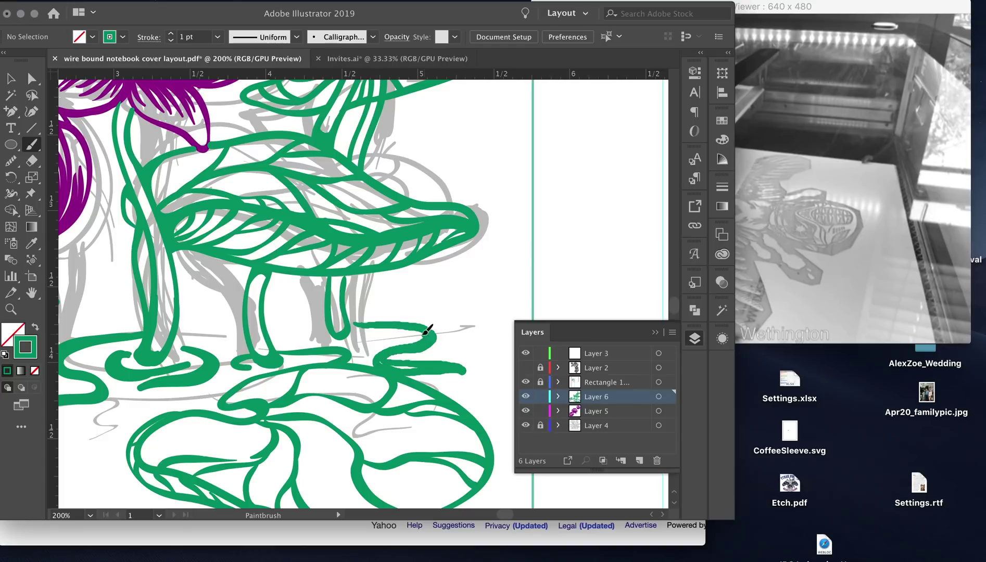
{"action": "key", "text": "super+plus"}
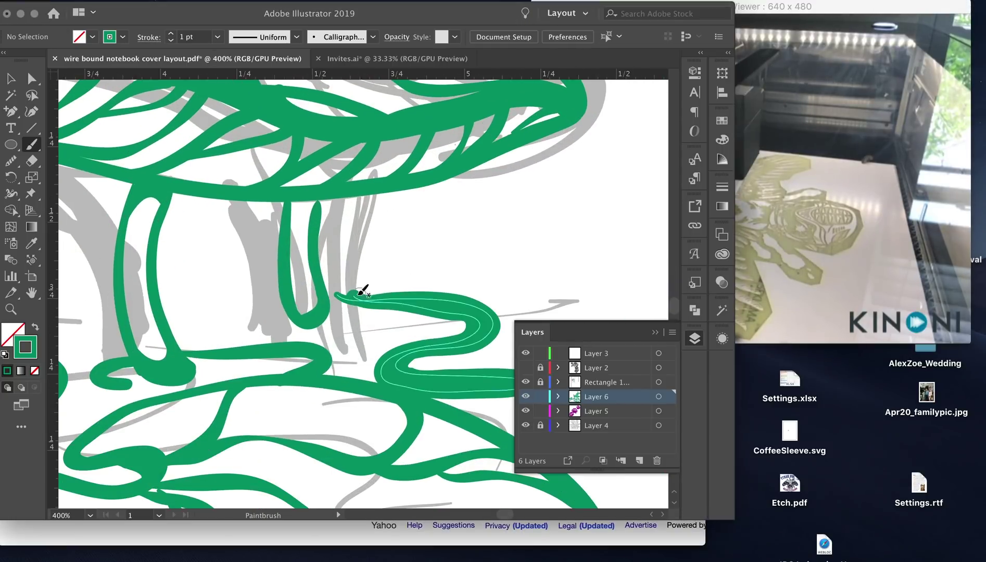
{"action": "key", "text": "super+minus"}
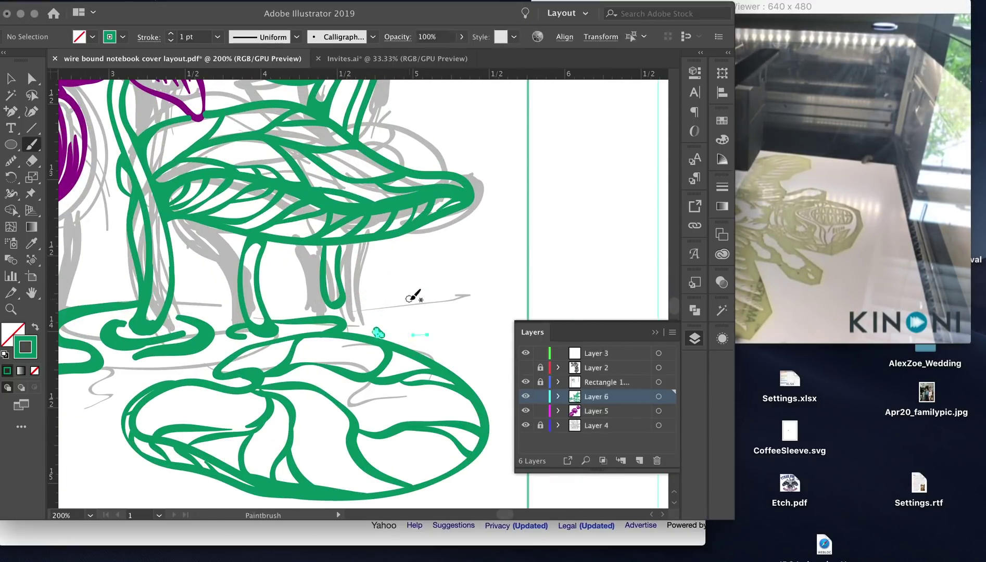
{"action": "scroll", "coordinate": [458, 235], "scroll_direction": "left", "scroll_amount": 5}
{"action": "scroll", "coordinate": [458, 236], "scroll_direction": "down", "scroll_amount": 2}
{"action": "key", "text": "super+minus"}
{"action": "key", "text": "super+minus"}
{"action": "key", "text": "super+minus"}
{"action": "key", "text": "super+minus"}
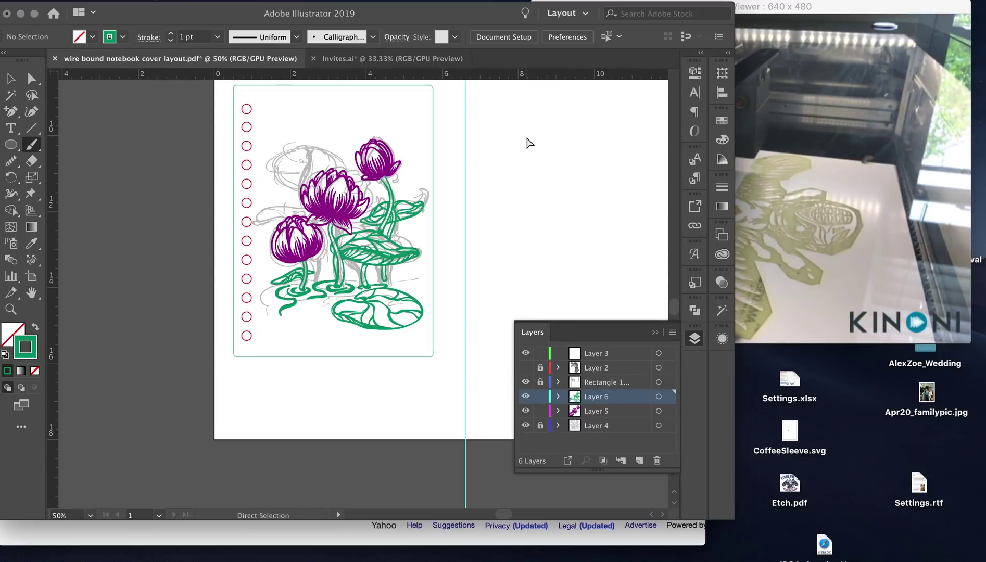
- Add short forking green veins near the lily pad's outer edge
{"action": "key", "text": "super+plus"}
{"action": "key", "text": "super+plus"}
{"action": "key", "text": "super+plus"}
{"action": "key", "text": "super+plus"}
{"action": "key", "text": "super+plus"}
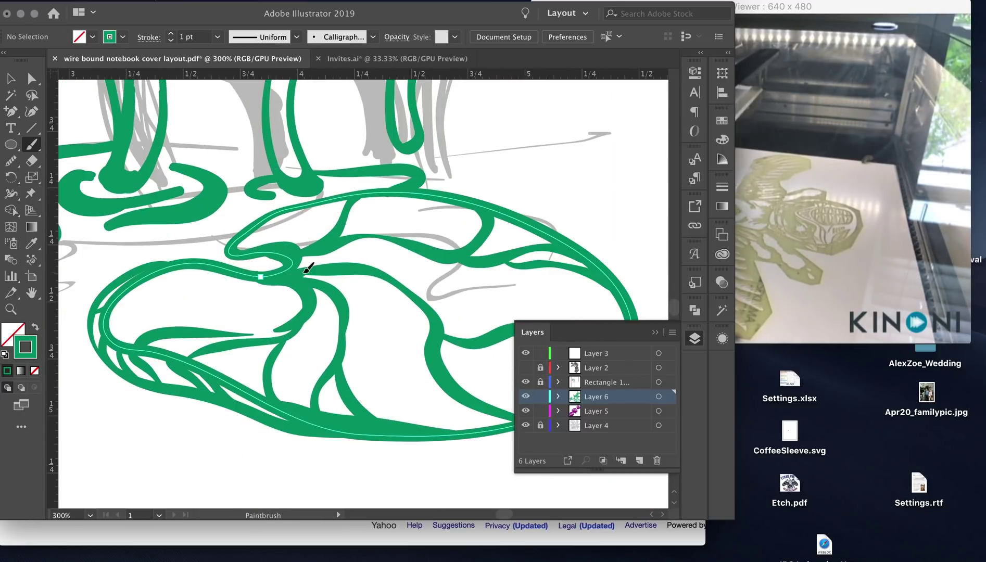
{"action": "scroll", "coordinate": [291, 194], "scroll_direction": "right", "scroll_amount": 5}
{"action": "scroll", "coordinate": [290, 194], "scroll_direction": "down", "scroll_amount": 2}
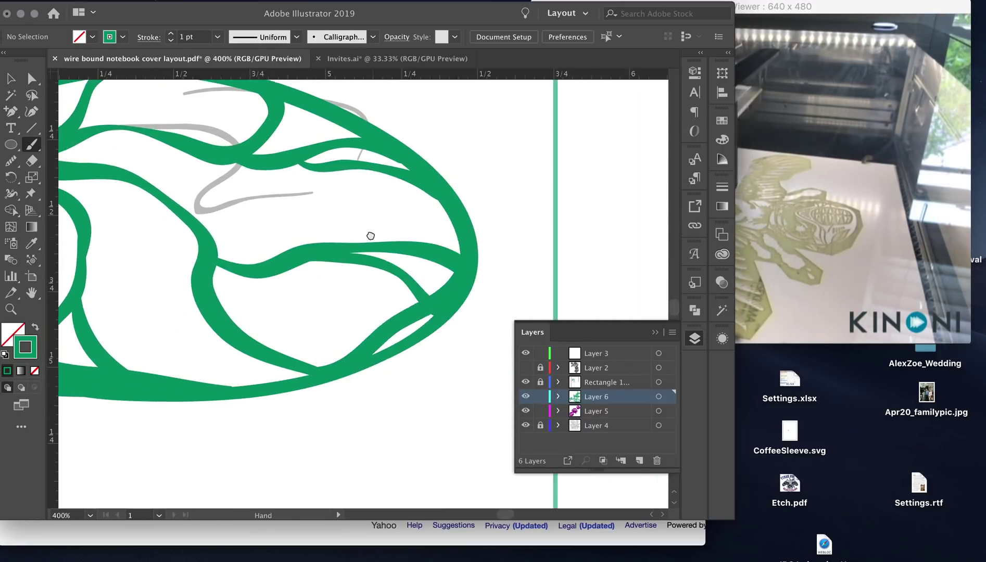
{"action": "scroll", "coordinate": [335, 150], "scroll_direction": "left", "scroll_amount": 5}
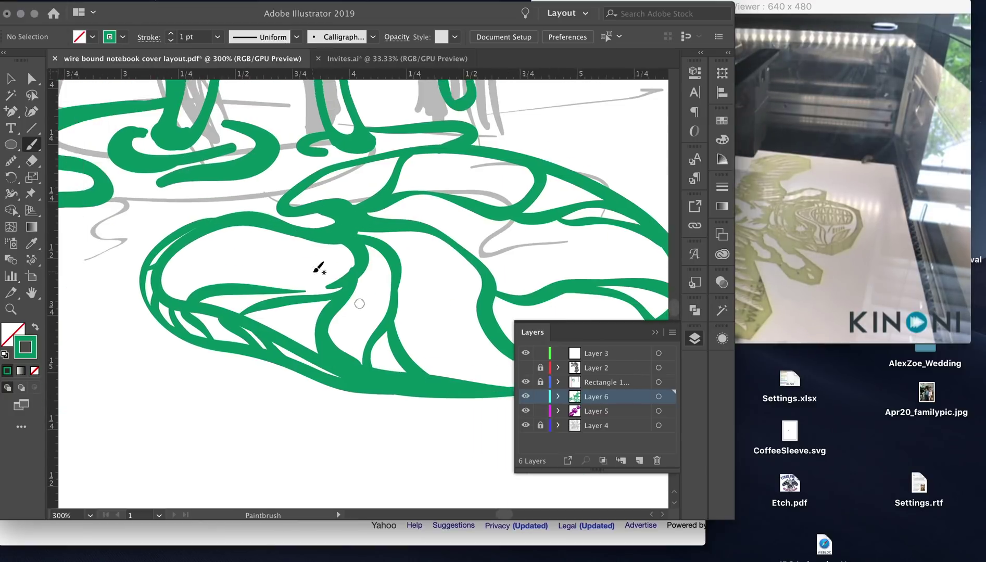
- Hide the Layer 4 sketch and examine the lotus artwork within the whole notebook cover
{"action": "key", "text": "super+minus"}
{"action": "key", "text": "super+minus"}
{"action": "key", "text": "super+minus"}
{"action": "key", "text": "super+minus"}
{"action": "key", "text": "super+minus"}
{"action": "key", "text": "super+plus"}
{"action": "key", "text": "super+plus"}
{"action": "key", "text": "super+minus"}
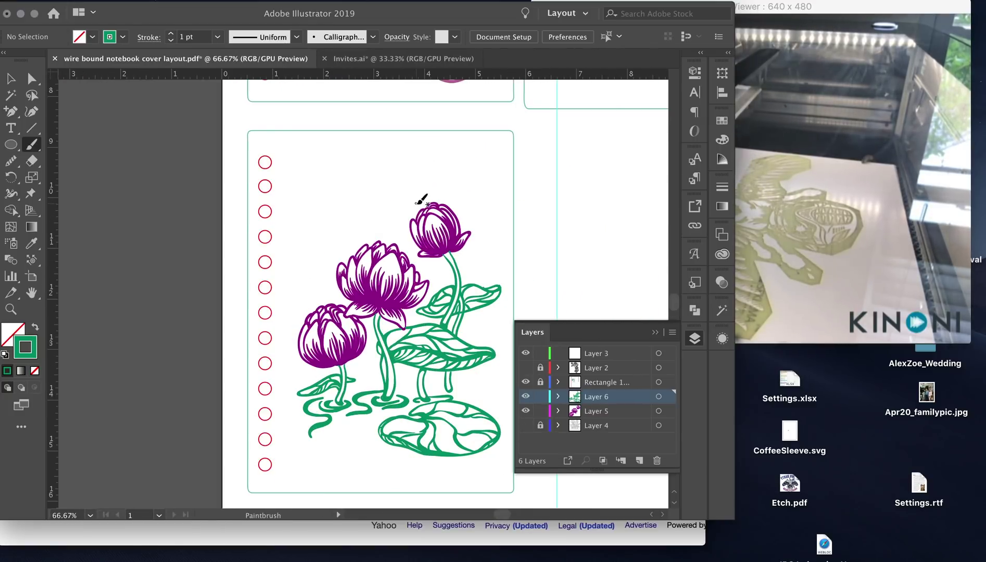
{"action": "scroll", "coordinate": [510, 305], "scroll_direction": "down", "scroll_amount": 3}
{"action": "scroll", "coordinate": [489, 287], "scroll_direction": "right", "scroll_amount": 2}
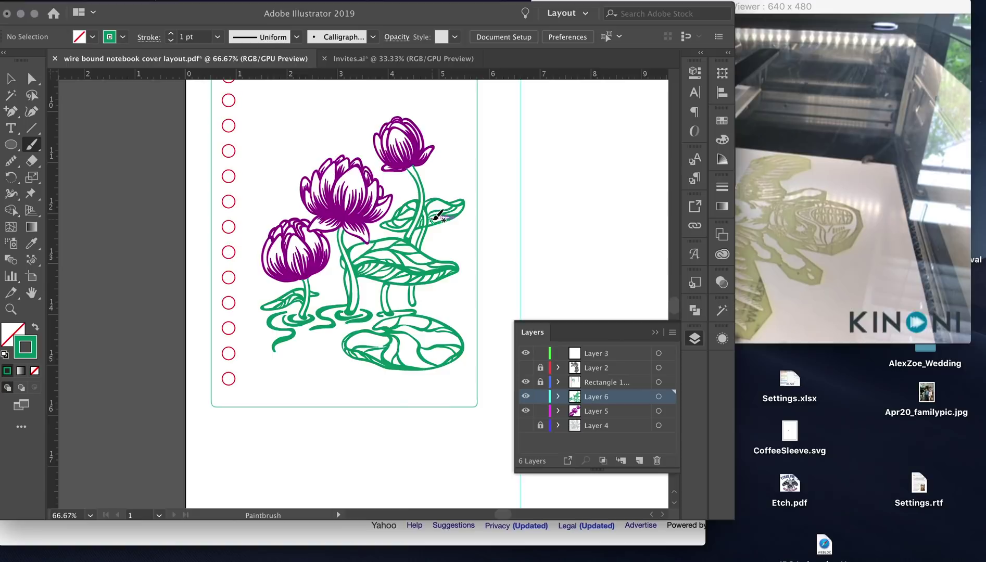
- Paint a winding green ripple beside the second stem and more water lines behind and around the stem bases
{"action": "key", "text": "ctrl+="}
{"action": "key", "text": "ctrl+="}
{"action": "key", "text": "ctrl+="}
{"action": "key", "text": "ctrl+minus"}
{"action": "key", "text": "ctrl+minus"}
{"action": "key", "text": "ctrl+minus"}
{"action": "key", "text": "ctrl+="}
{"action": "key", "text": "ctrl+="}
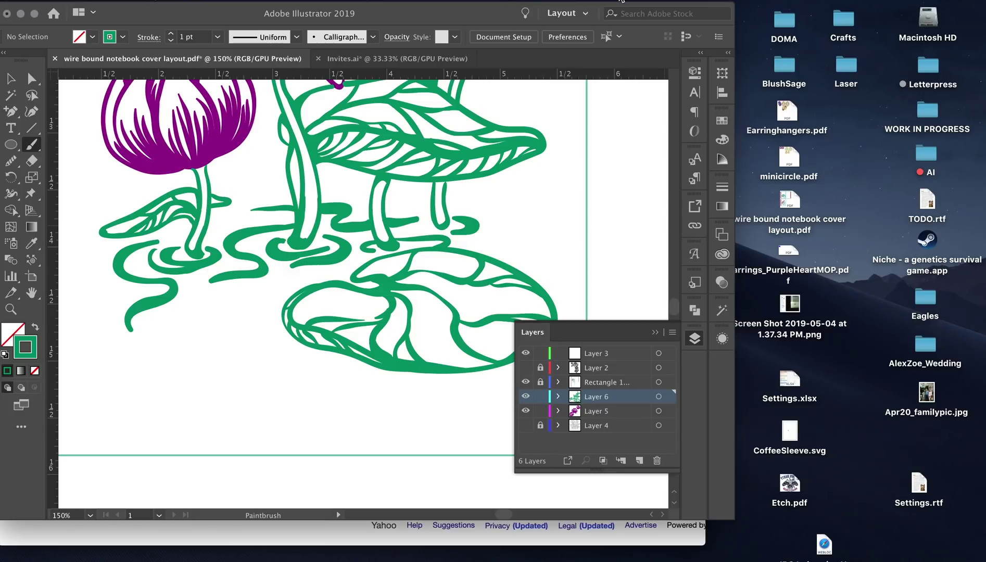
{"action": "key", "text": "super+0"}
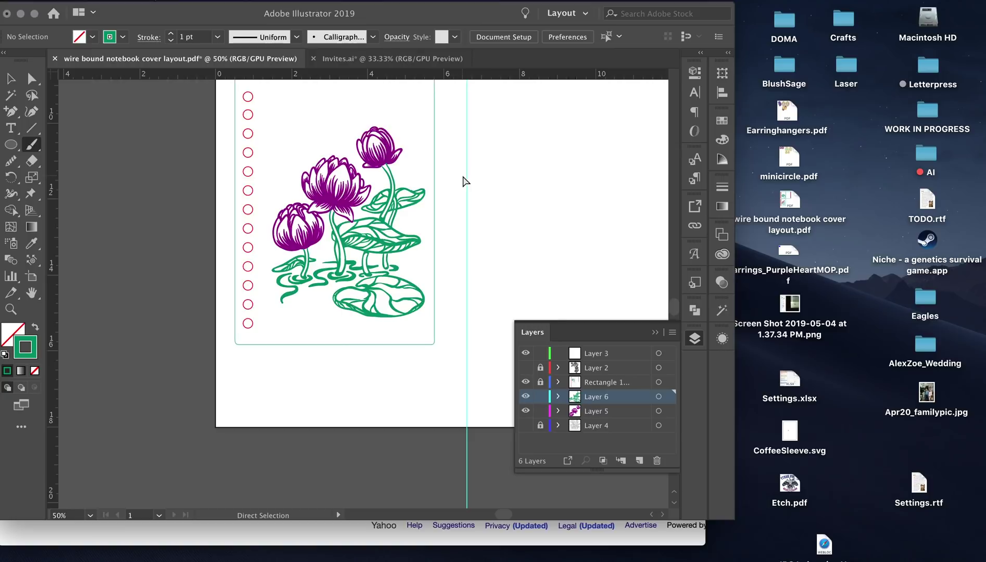
- Try to paint a long winding water line beneath the lily pad
{"action": "key", "text": "super+equal"}
{"action": "key", "text": "super+equal"}
{"action": "key", "text": "super+equal"}
{"action": "key", "text": "super+equal"}
{"action": "left_click_drag", "start_coordinate": [456, 352], "coordinate": [374, 313]}
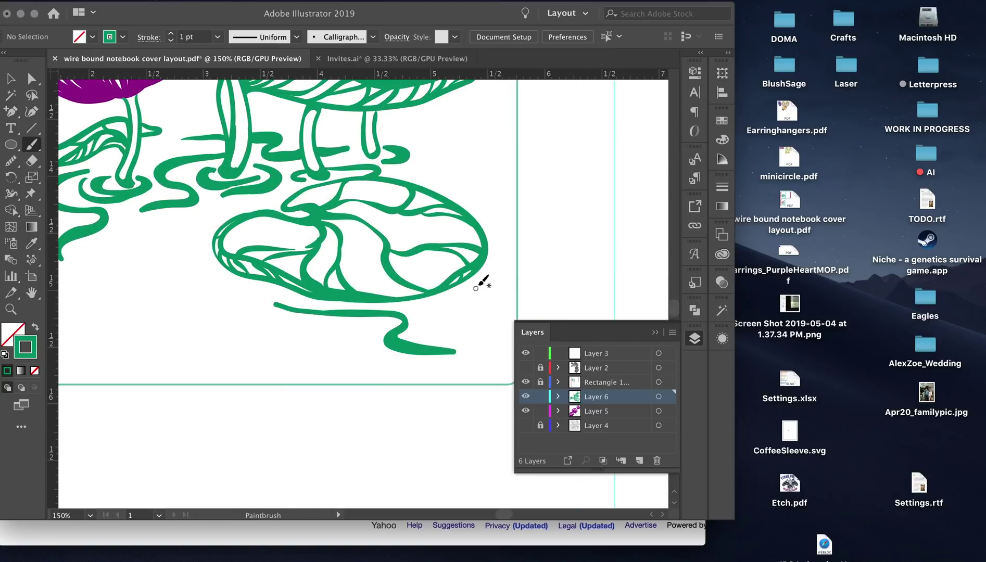
- Try to paint a curving water line past the shortest stem, above the lily pad's outer edge
{"action": "key", "text": "super+0"}
{"action": "key", "text": "super+equal"}
{"action": "key", "text": "super+equal"}
{"action": "key", "text": "super+equal"}
{"action": "key", "text": "super+0"}
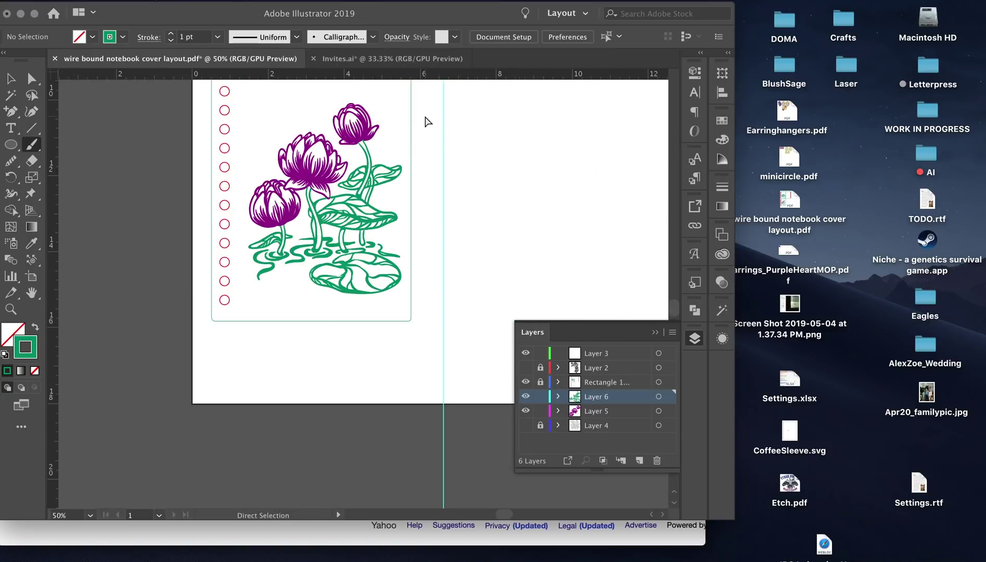
{"action": "key", "text": "super+equal"}
{"action": "key", "text": "super+equal"}
{"action": "key", "text": "super+equal"}
{"action": "key", "text": "super+equal"}
{"action": "key", "text": "super+minus"}
{"action": "key", "text": "super+minus"}
{"action": "key", "text": "super+equal"}
{"action": "key", "text": "super+equal"}
{"action": "left_click_drag", "start_coordinate": [323, 175], "coordinate": [353, 177]}
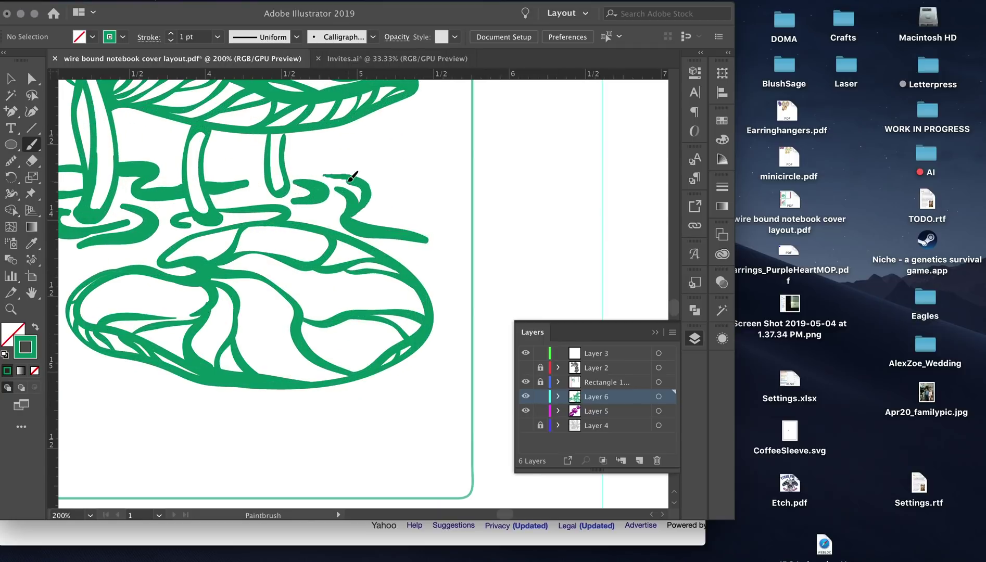
{"action": "key", "text": "super+0"}
{"action": "key", "text": "super+equal"}
{"action": "key", "text": "super+equal"}
{"action": "key", "text": "super+equal"}
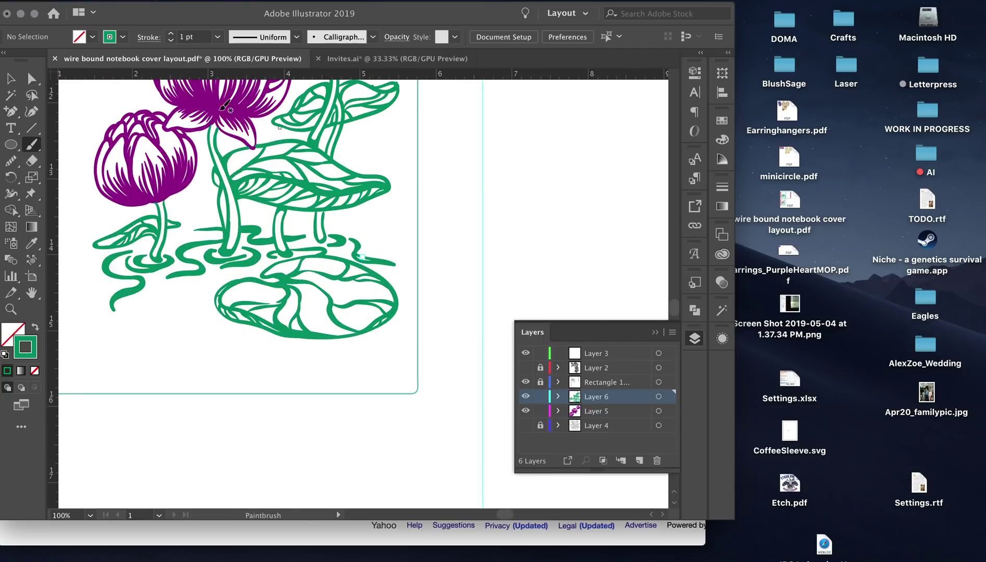
- Select all the lotus flowers and green foliage and move them lower within the cover outline
{"action": "key", "text": "v"}
{"action": "key", "text": "super+minus"}
{"action": "key", "text": "super+minus"}
{"action": "key", "text": "super+minus"}
{"action": "key", "text": "super+minus"}
{"action": "key", "text": "super+equal"}
{"action": "key", "text": "super+equal"}
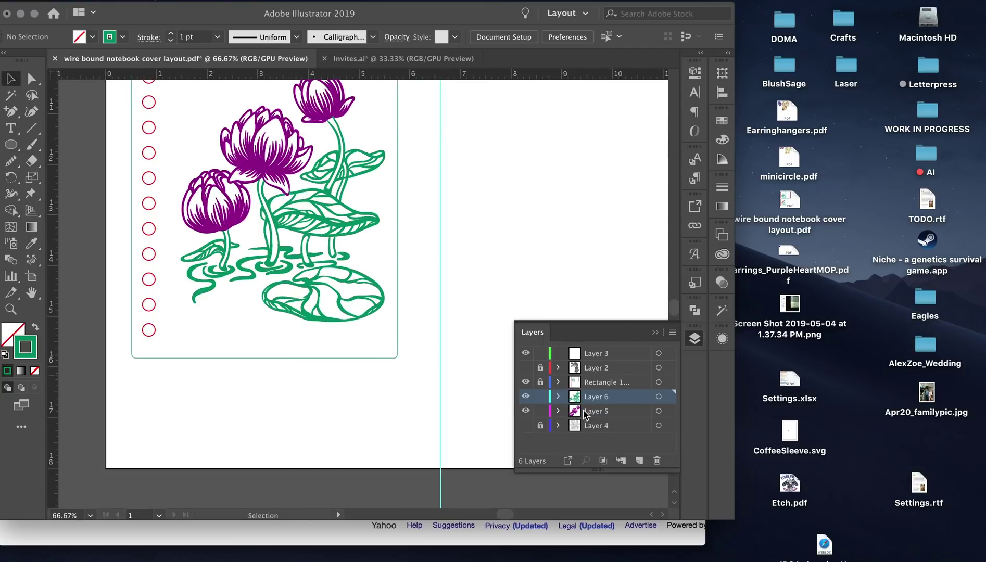
{"action": "left_click", "coordinate": [369, 269]}
{"action": "key", "text": "ctrl+Down"}
{"action": "left_click", "coordinate": [226, 400]}
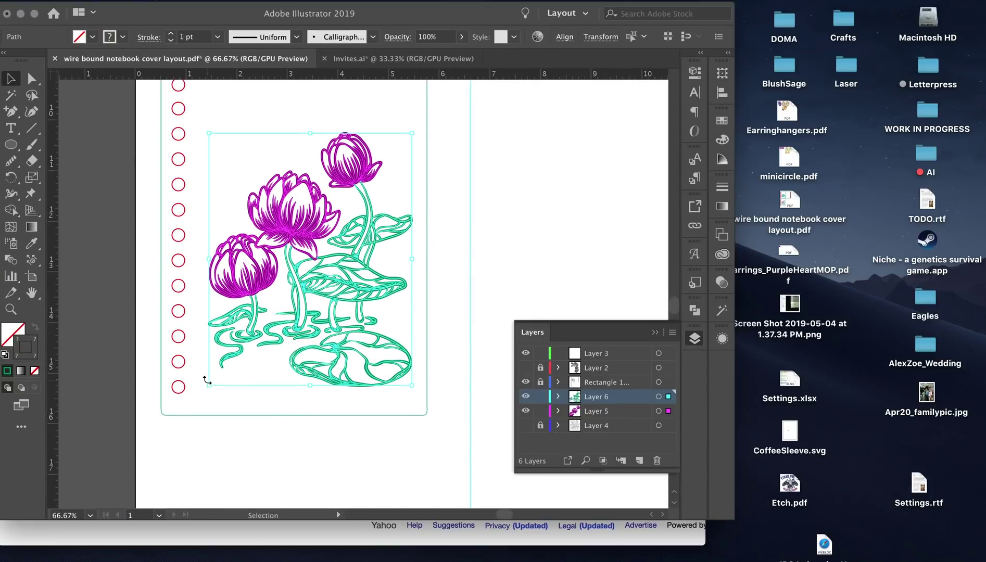
{"action": "left_click", "coordinate": [205, 379]}
- Lock Layer 6, make Layer 5 active and match the paintbrush stroke to the flowers' purple
{"action": "left_click_drag", "start_coordinate": [530, 181], "coordinate": [566, 270]}
{"action": "key", "text": "b"}
{"action": "key", "text": "super+z"}
{"action": "left_click", "coordinate": [695, 311]}
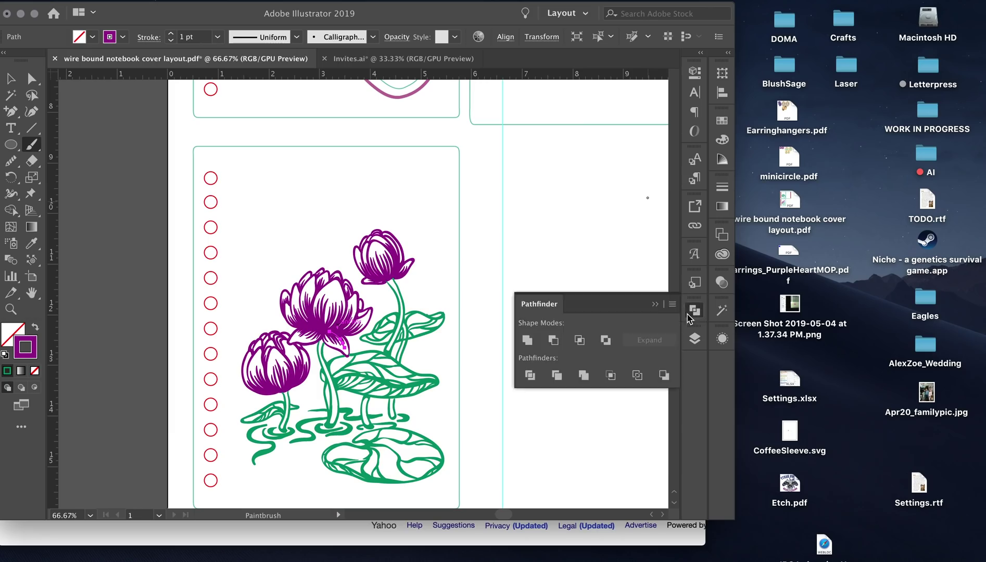
{"action": "left_click", "coordinate": [694, 339]}
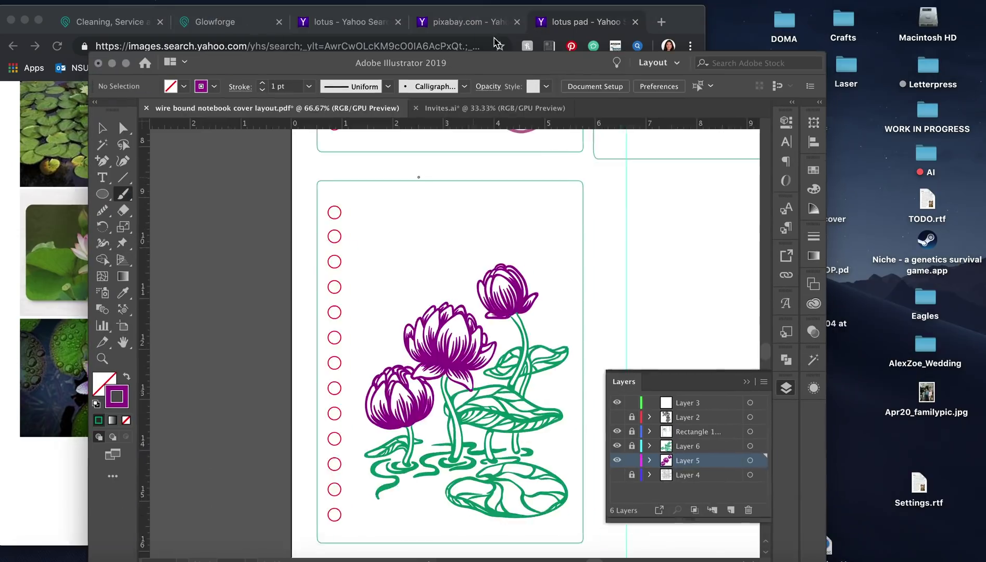
- Switch to the browser, search the images for "lotus open" and open the Eastern Lotus pink flower photo
{"action": "left_click", "coordinate": [76, 486]}
{"action": "scroll", "coordinate": [470, 341], "scroll_direction": "up", "scroll_amount": 15}
{"action": "scroll", "coordinate": [470, 341], "scroll_direction": "down", "scroll_amount": 6}
{"action": "scroll", "coordinate": [470, 341], "scroll_direction": "up", "scroll_amount": 6}
{"action": "left_click", "coordinate": [163, 103]}
{"action": "type", "text": "lotus open"}
{"action": "key", "text": "Return"}
{"action": "scroll", "coordinate": [438, 314], "scroll_direction": "down", "scroll_amount": 5}
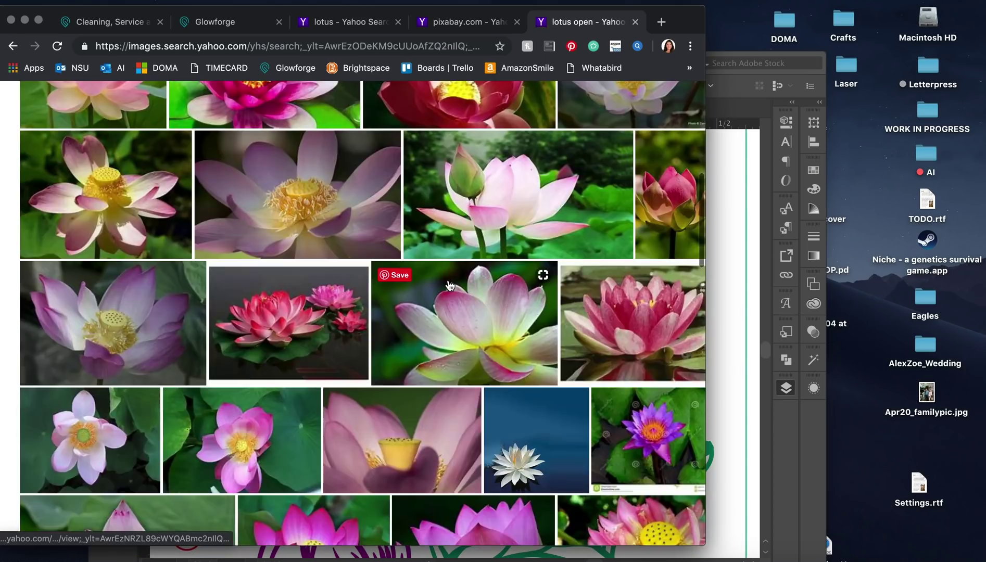
{"action": "scroll", "coordinate": [438, 314], "scroll_direction": "down", "scroll_amount": 12}
{"action": "left_click", "coordinate": [437, 179]}
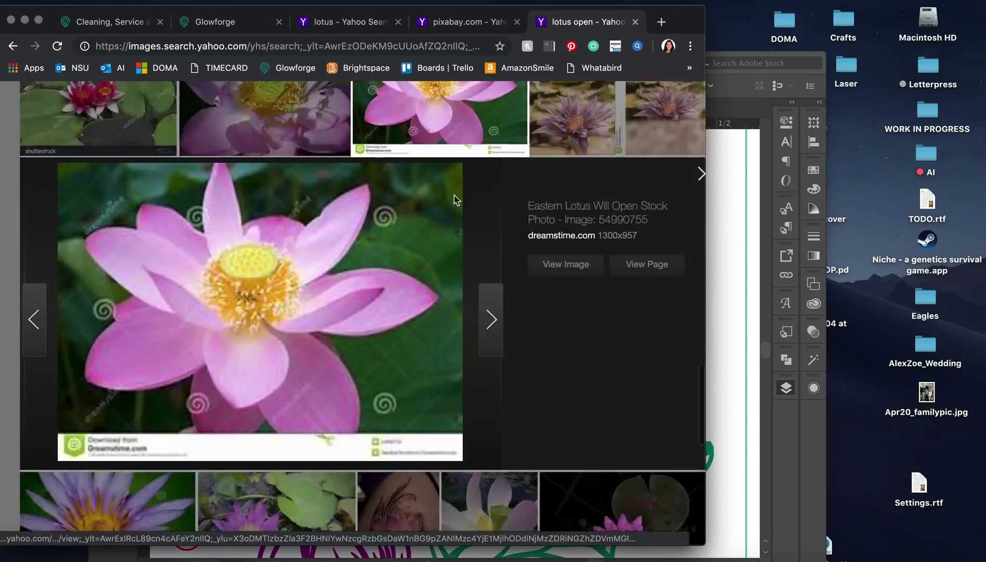
- Bring the pink lotus photo into the Illustrator cover document and position it, rotated, above the leftmost purple flower
{"action": "left_click_drag", "start_coordinate": [736, 378], "coordinate": [458, 192]}
{"action": "left_click_drag", "start_coordinate": [623, 466], "coordinate": [420, 358]}
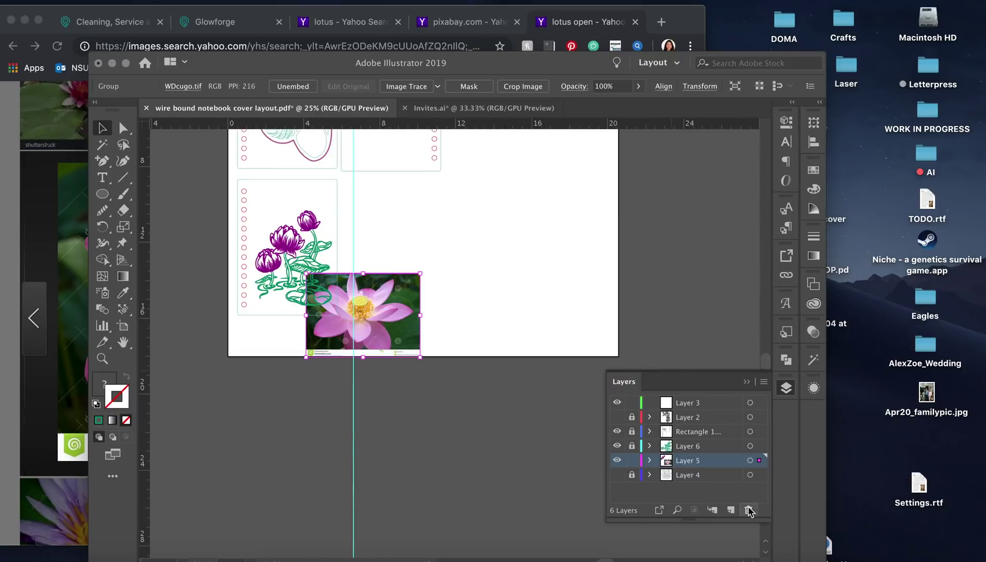
{"action": "left_click_drag", "start_coordinate": [362, 312], "coordinate": [276, 205]}
{"action": "key", "text": "super+equal"}
{"action": "key", "text": "super+equal"}
{"action": "key", "text": "super+equal"}
{"action": "key", "text": "super+equal"}
{"action": "left_click_drag", "start_coordinate": [542, 177], "coordinate": [521, 237]}
- Dim the lotus photo on Layer 7 beneath the flower artwork and make Layer 5 active
{"action": "double_click", "coordinate": [666, 474]}
{"action": "left_click", "coordinate": [451, 324]}
{"action": "left_click", "coordinate": [544, 352]}
{"action": "left_click", "coordinate": [687, 461]}
- Trace the outlines of the open lotus's petals over the dimmed photo with purple paintbrush strokes
{"action": "scroll", "coordinate": [388, 198], "scroll_direction": "up", "scroll_amount": 2}
{"action": "key", "text": "b"}
{"action": "mouse_move", "coordinate": [288, 245]}
{"action": "left_mouse_down"}
{"action": "mouse_move", "coordinate": [331, 288]}
{"action": "mouse_move", "coordinate": [338, 224]}
{"action": "left_mouse_up"}
{"action": "scroll", "coordinate": [308, 310], "scroll_direction": "down", "scroll_amount": 2}
{"action": "mouse_move", "coordinate": [309, 310]}
{"action": "left_mouse_down"}
{"action": "mouse_move", "coordinate": [341, 209]}
{"action": "mouse_move", "coordinate": [374, 316]}
{"action": "mouse_move", "coordinate": [469, 292]}
{"action": "left_mouse_up"}
{"action": "scroll", "coordinate": [344, 336], "scroll_direction": "down", "scroll_amount": 2}
{"action": "scroll", "coordinate": [469, 240], "scroll_direction": "down", "scroll_amount": 3}
{"action": "scroll", "coordinate": [426, 299], "scroll_direction": "up", "scroll_amount": 5}
{"action": "scroll", "coordinate": [427, 299], "scroll_direction": "down", "scroll_amount": 2}
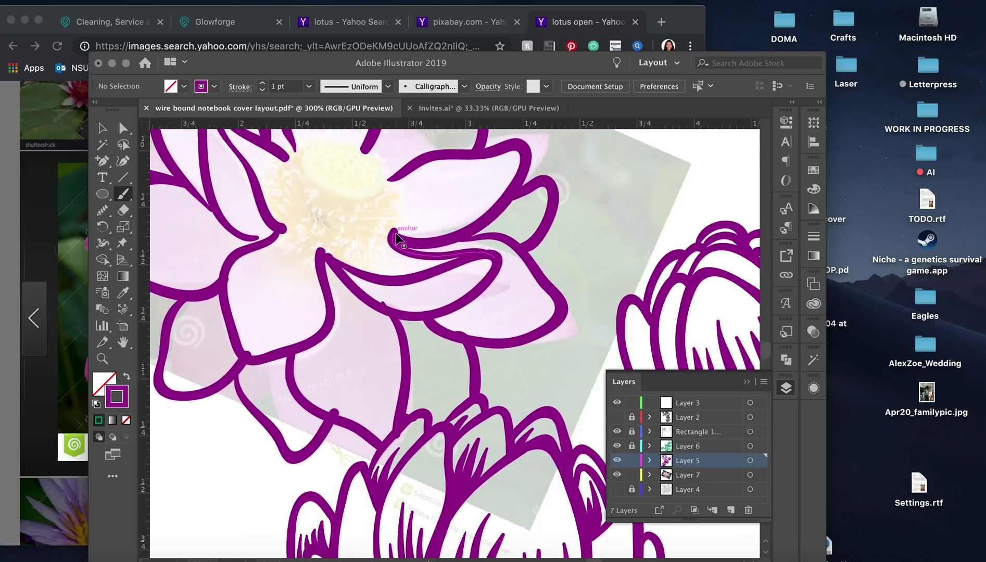
{"action": "scroll", "coordinate": [396, 233], "scroll_direction": "up", "scroll_amount": 4}
{"action": "key", "text": "Return"}
{"action": "key", "text": "Escape"}
- Outline the oval seed head at the open lotus's centre and set the stroke colour to olive
{"action": "scroll", "coordinate": [367, 246], "scroll_direction": "up", "scroll_amount": 5}
{"action": "scroll", "coordinate": [367, 246], "scroll_direction": "left", "scroll_amount": 2}
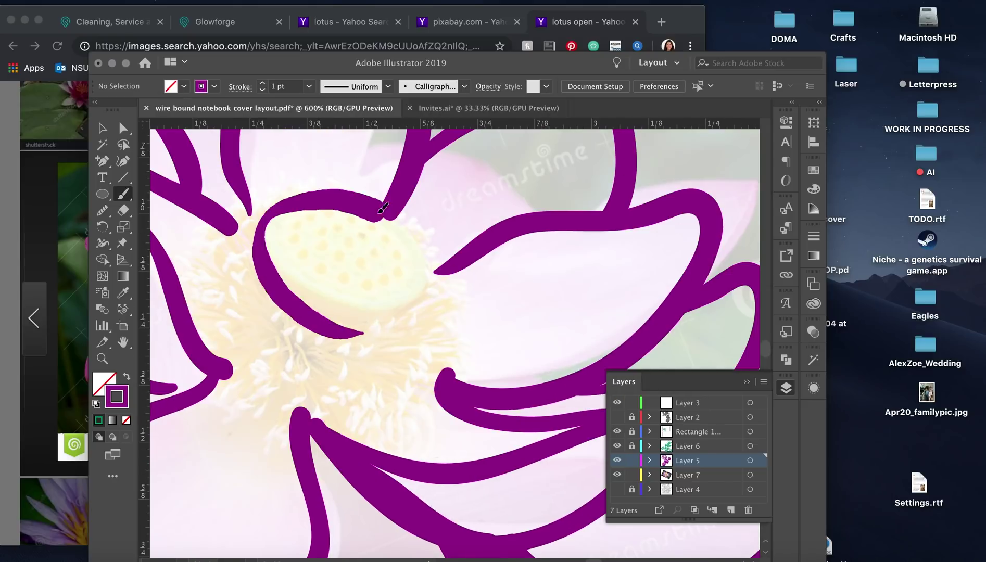
{"action": "left_click_drag", "start_coordinate": [382, 206], "coordinate": [359, 193]}
{"action": "double_click", "coordinate": [117, 397]}
{"action": "left_click", "coordinate": [741, 274]}
{"action": "left_click", "coordinate": [898, 209]}
- Dot olive seeds inside the seed head and paint clustered olive stamen dots all around its rim
{"action": "left_click", "coordinate": [286, 238]}
{"action": "left_click", "coordinate": [344, 223]}
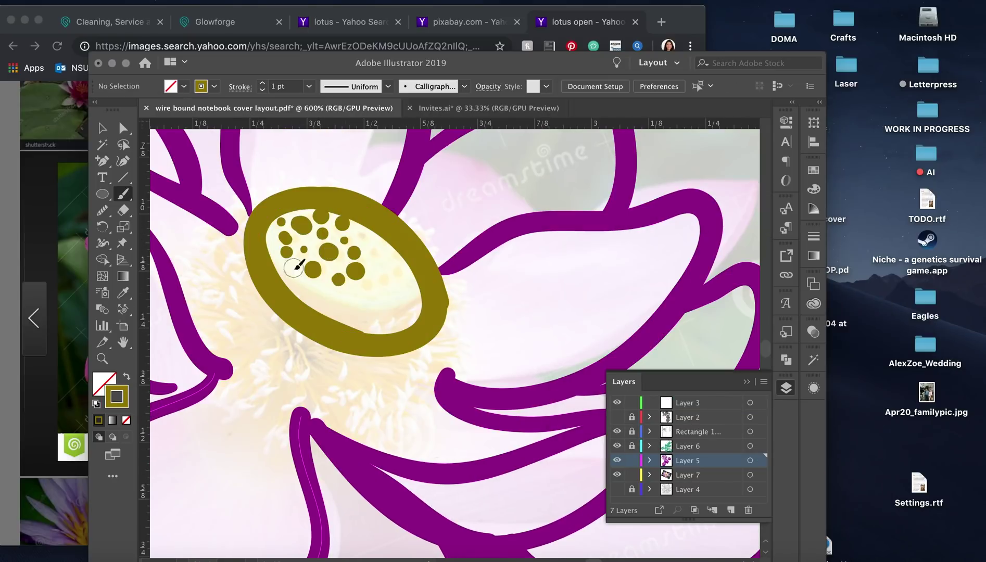
{"action": "left_click", "coordinate": [204, 265]}
{"action": "left_click", "coordinate": [223, 307]}
{"action": "left_click", "coordinate": [244, 329]}
{"action": "left_click", "coordinate": [287, 333]}
{"action": "left_click", "coordinate": [264, 351]}
{"action": "left_click", "coordinate": [266, 375]}
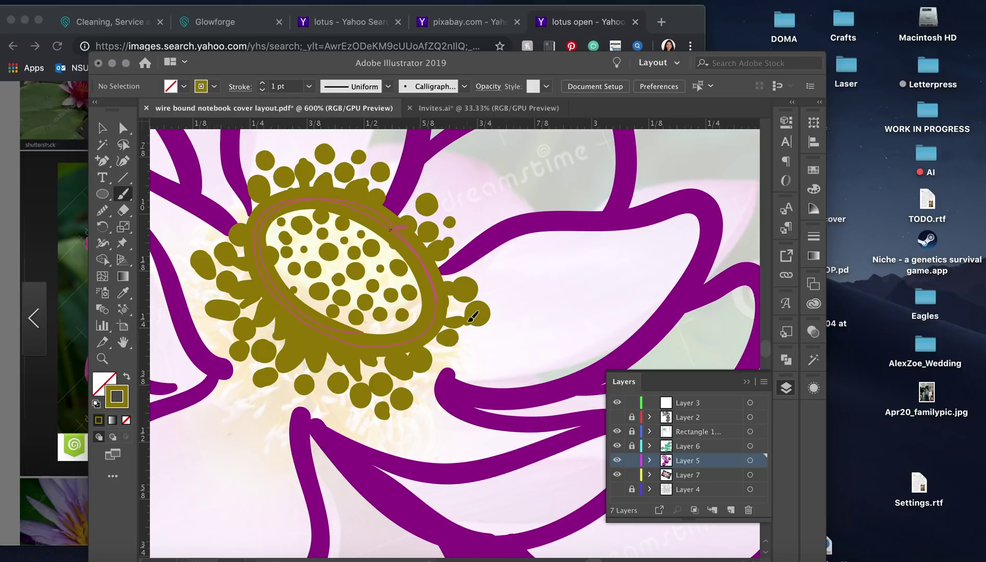
{"action": "scroll", "coordinate": [358, 412], "scroll_direction": "down", "scroll_amount": 6}
{"action": "scroll", "coordinate": [394, 404], "scroll_direction": "up", "scroll_amount": 4}
- Match the petals' purple stroke and shade the open lotus's lower petals with tapered strokes radiating from the seed head
{"action": "left_click", "coordinate": [394, 405], "text": "super"}
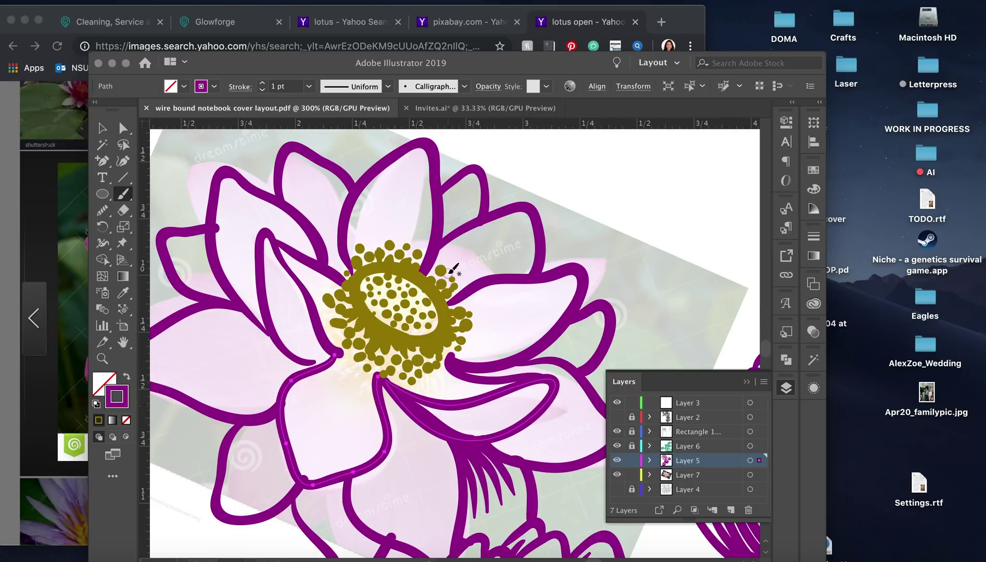
{"action": "scroll", "coordinate": [398, 403], "scroll_direction": "down", "scroll_amount": 3}
{"action": "left_click_drag", "start_coordinate": [365, 312], "coordinate": [379, 342]}
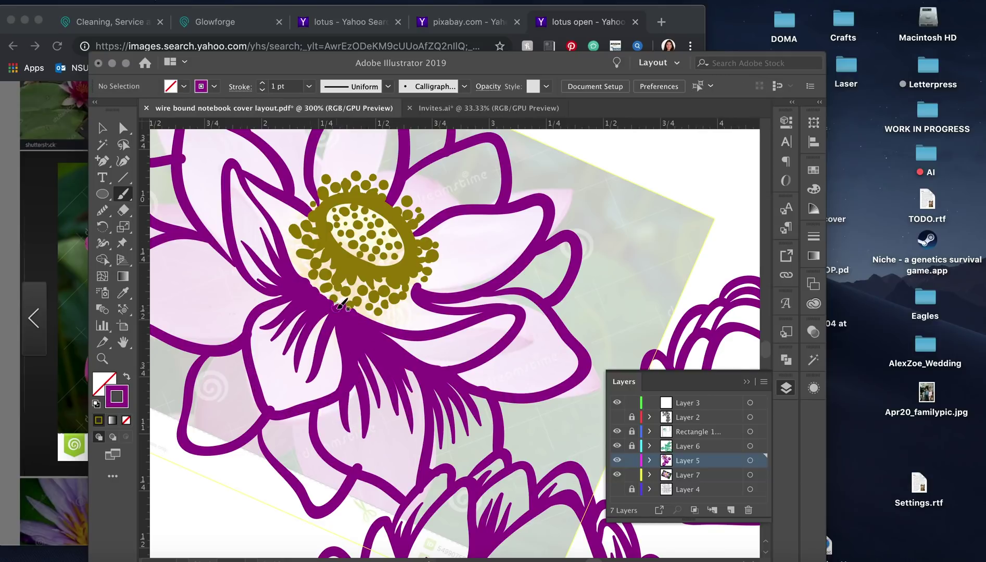
{"action": "scroll", "coordinate": [346, 300], "scroll_direction": "down", "scroll_amount": 3}
{"action": "scroll", "coordinate": [346, 300], "scroll_direction": "left", "scroll_amount": 2}
{"action": "scroll", "coordinate": [290, 235], "scroll_direction": "down", "scroll_amount": 5}
- Shade the left-hand petals with tapered purple strokes and isolate the olive seed head on locked Layer 8 above Layer 5
{"action": "scroll", "coordinate": [480, 282], "scroll_direction": "up", "scroll_amount": 5}
{"action": "scroll", "coordinate": [480, 282], "scroll_direction": "up", "scroll_amount": 3}
{"action": "mouse_move", "coordinate": [255, 271]}
{"action": "left_mouse_down"}
{"action": "mouse_move", "coordinate": [223, 196]}
{"action": "mouse_move", "coordinate": [232, 199]}
{"action": "left_mouse_up"}
{"action": "key", "text": "super+shift+a"}
{"action": "key", "text": "super+z"}
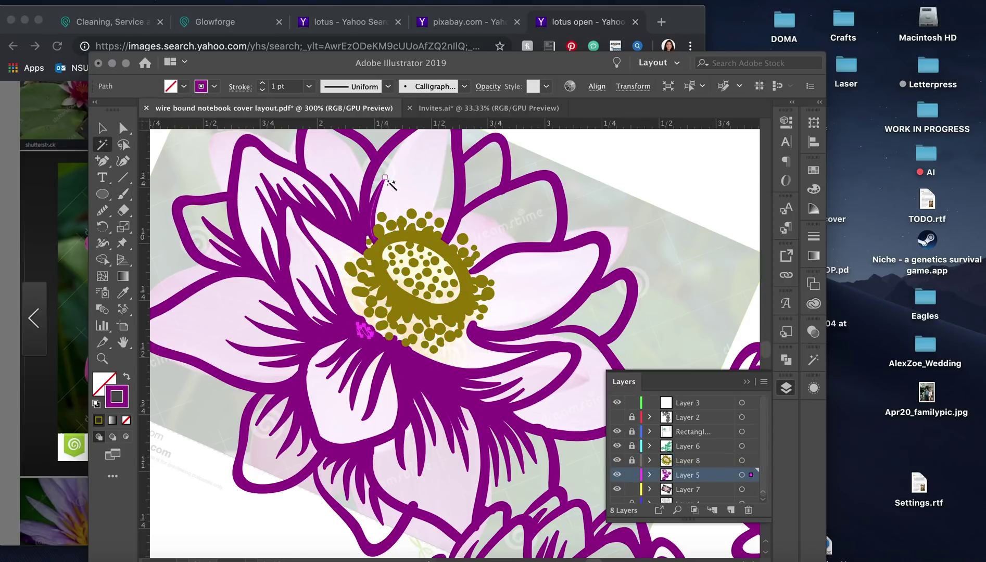
- Shade the open lotus's remaining upper and right-hand petals with tapered purple strokes radiating from the seed head
{"action": "mouse_move", "coordinate": [332, 253]}
{"action": "left_mouse_down"}
{"action": "mouse_move", "coordinate": [411, 351]}
{"action": "mouse_move", "coordinate": [461, 325]}
{"action": "left_mouse_up"}
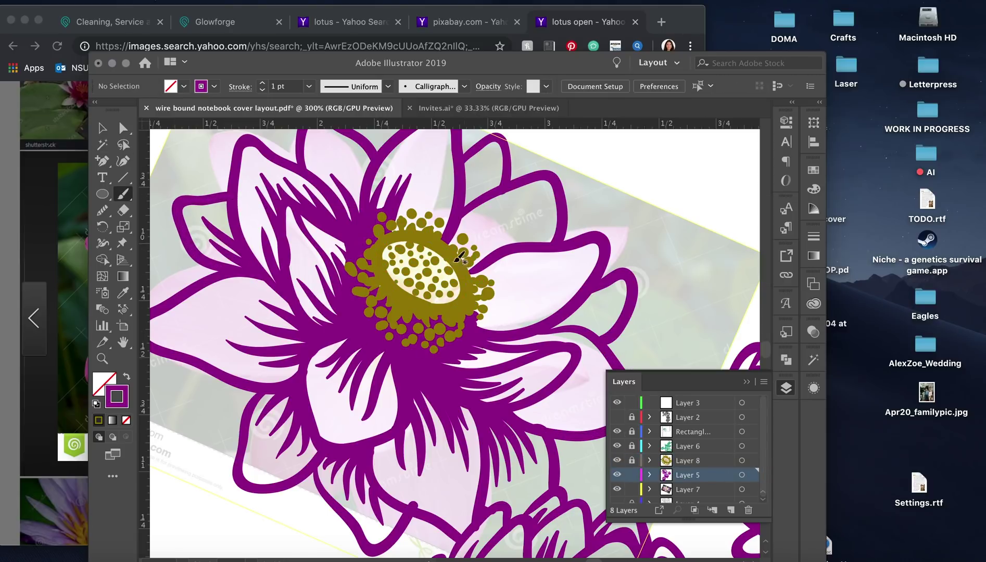
{"action": "left_click_drag", "start_coordinate": [430, 201], "coordinate": [435, 204]}
{"action": "key", "text": "super+shift+a"}
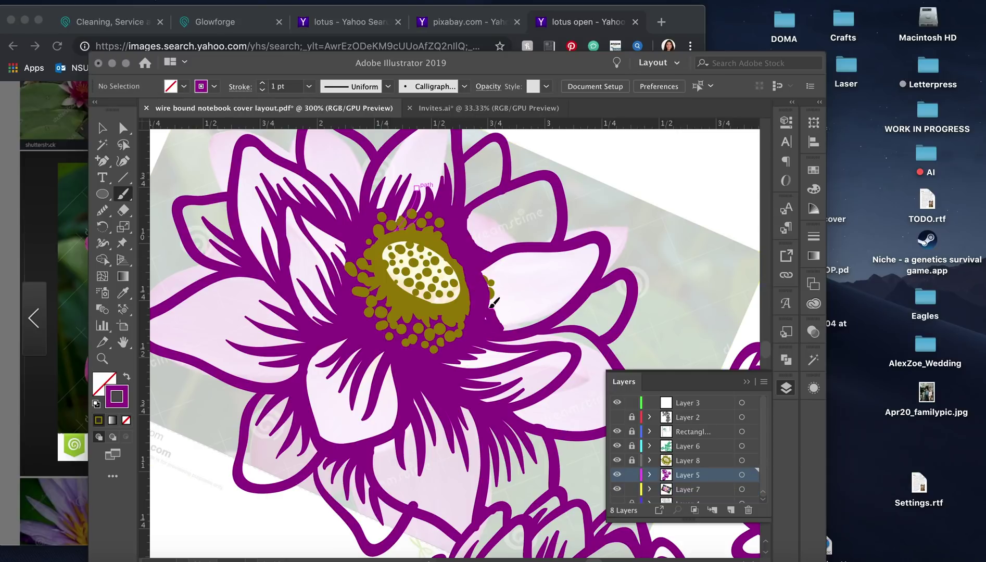
{"action": "scroll", "coordinate": [494, 171], "scroll_direction": "down", "scroll_amount": 3}
{"action": "scroll", "coordinate": [493, 171], "scroll_direction": "right", "scroll_amount": 4}
{"action": "left_click_drag", "start_coordinate": [481, 219], "coordinate": [437, 225]}
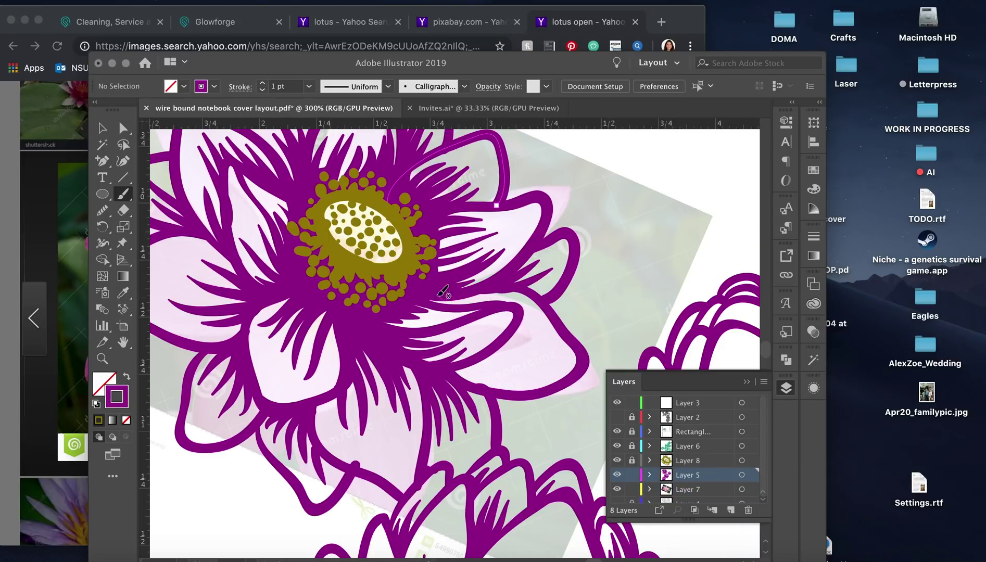
- Hide the traced lotus photo on Layer 7 so only the drawn artwork shows on the cover
{"action": "key", "text": "super+minus"}
{"action": "key", "text": "super+minus"}
{"action": "key", "text": "super+minus"}
{"action": "key", "text": "super+minus"}
{"action": "key", "text": "super+minus"}
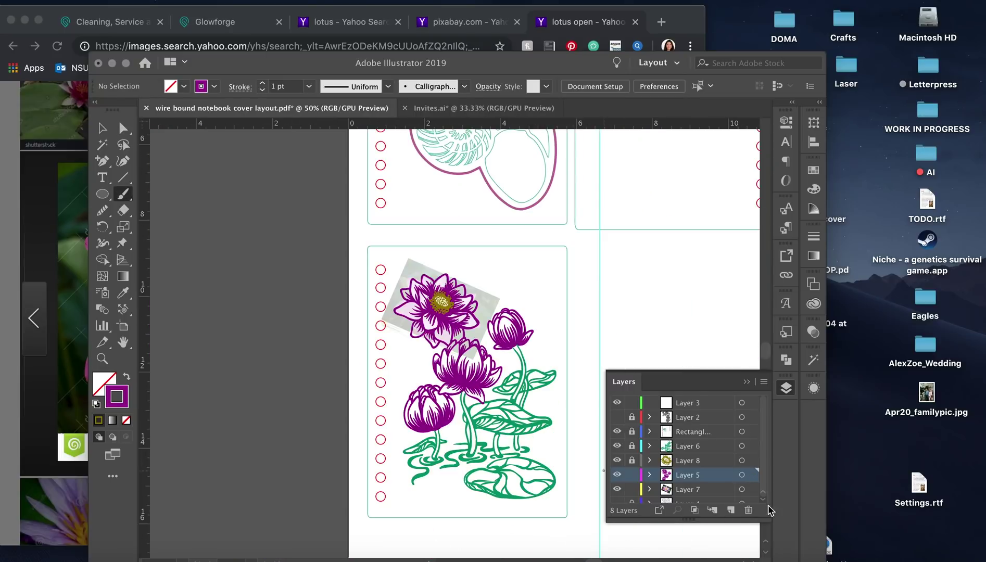
{"action": "scroll", "coordinate": [687, 469], "scroll_direction": "down", "scroll_amount": 1}
{"action": "left_click", "coordinate": [616, 482]}
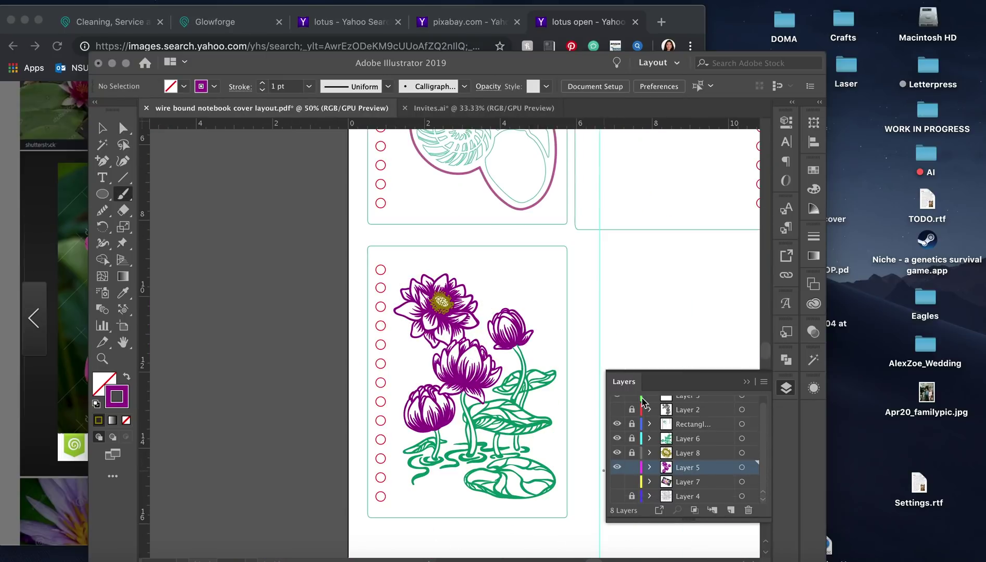
- Make Layer 6 active and paint a curved green two-line stem from the open lotus down behind the lower flowers
{"action": "scroll", "coordinate": [440, 341], "scroll_direction": "up", "scroll_amount": 4, "text": "alt"}
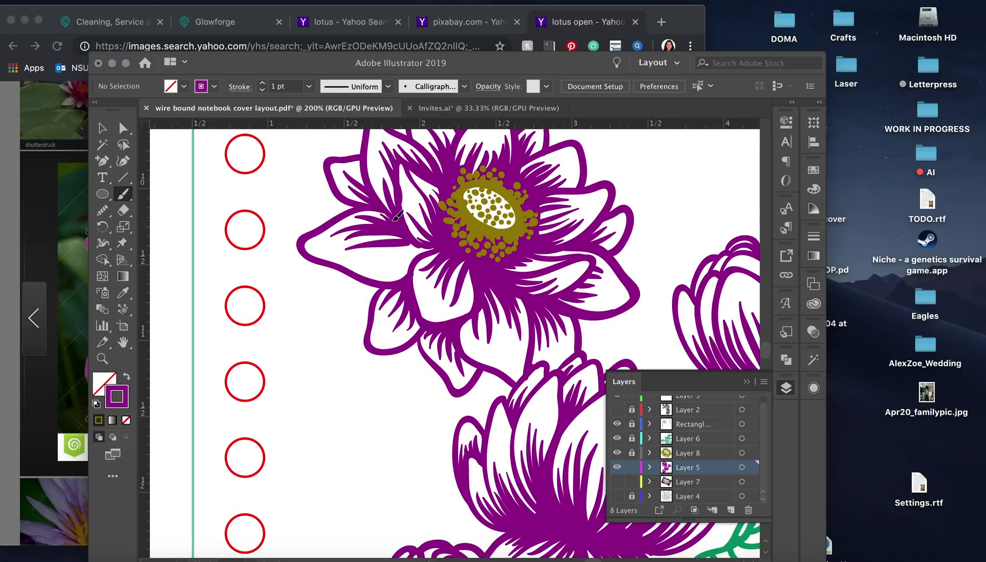
{"action": "scroll", "coordinate": [568, 156], "scroll_direction": "down", "scroll_amount": 1, "text": "alt"}
{"action": "left_click", "coordinate": [687, 438]}
{"action": "mouse_move", "coordinate": [329, 367]}
{"action": "left_mouse_down"}
{"action": "mouse_move", "coordinate": [321, 240]}
{"action": "mouse_move", "coordinate": [311, 222]}
{"action": "left_mouse_up"}
{"action": "left_click_drag", "start_coordinate": [313, 223], "coordinate": [314, 281]}
{"action": "scroll", "coordinate": [337, 344], "scroll_direction": "down", "scroll_amount": 5, "text": "alt"}
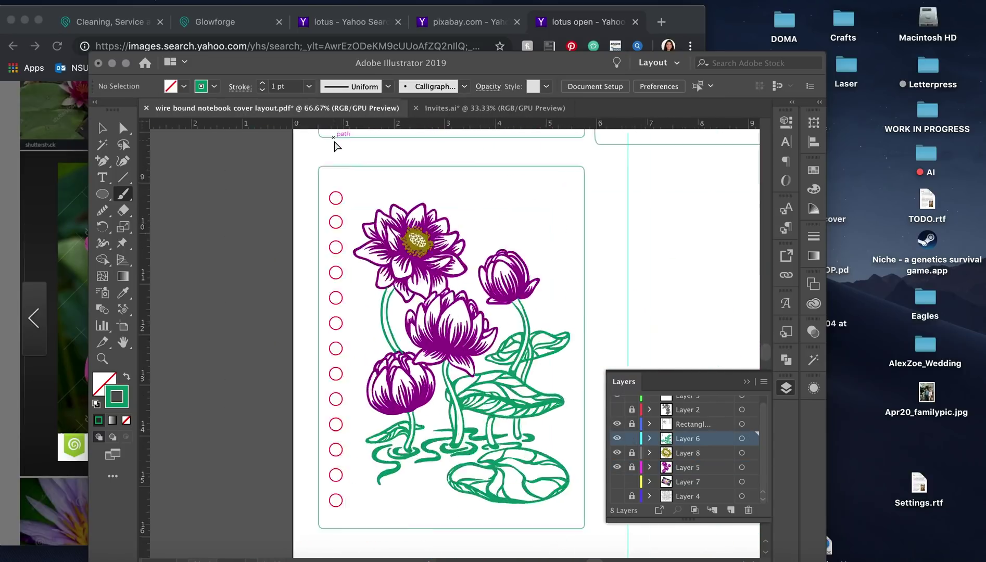
- Continue the green stem below the lower-left lotus into the water, save the document and close the layer list
{"action": "scroll", "coordinate": [388, 288], "scroll_direction": "up", "scroll_amount": 5, "text": "alt"}
{"action": "scroll", "coordinate": [467, 137], "scroll_direction": "down", "scroll_amount": 4, "text": "alt"}
{"action": "scroll", "coordinate": [447, 208], "scroll_direction": "up", "scroll_amount": 4, "text": "alt"}
{"action": "scroll", "coordinate": [426, 250], "scroll_direction": "up", "scroll_amount": 1, "text": "alt"}
{"action": "key", "text": "v"}
{"action": "scroll", "coordinate": [418, 273], "scroll_direction": "down", "scroll_amount": 2, "text": "alt"}
{"action": "left_click", "coordinate": [747, 381]}
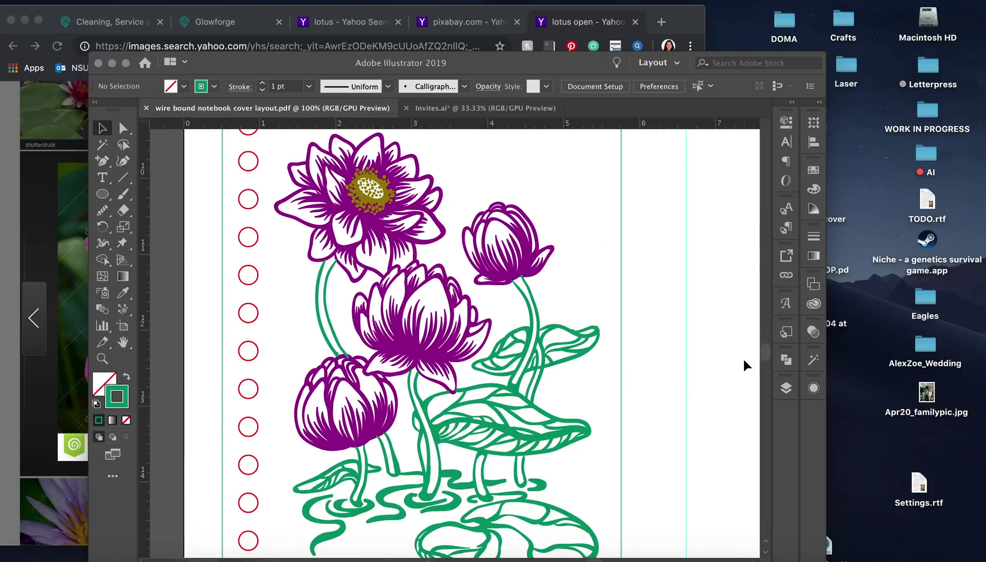
- Unlock Layer 8 and Layer 5 so the seed head and flowers can be selected with the greenery
{"action": "scroll", "coordinate": [742, 358], "scroll_direction": "down", "scroll_amount": 1, "text": "alt"}
{"action": "scroll", "coordinate": [489, 227], "scroll_direction": "right", "scroll_amount": 3}
{"action": "left_click", "coordinate": [794, 333]}
{"action": "left_click", "coordinate": [789, 384]}
{"action": "left_click", "coordinate": [620, 442]}
{"action": "left_click", "coordinate": [619, 442]}
{"action": "left_click", "coordinate": [619, 471]}
{"action": "left_click", "coordinate": [619, 471]}
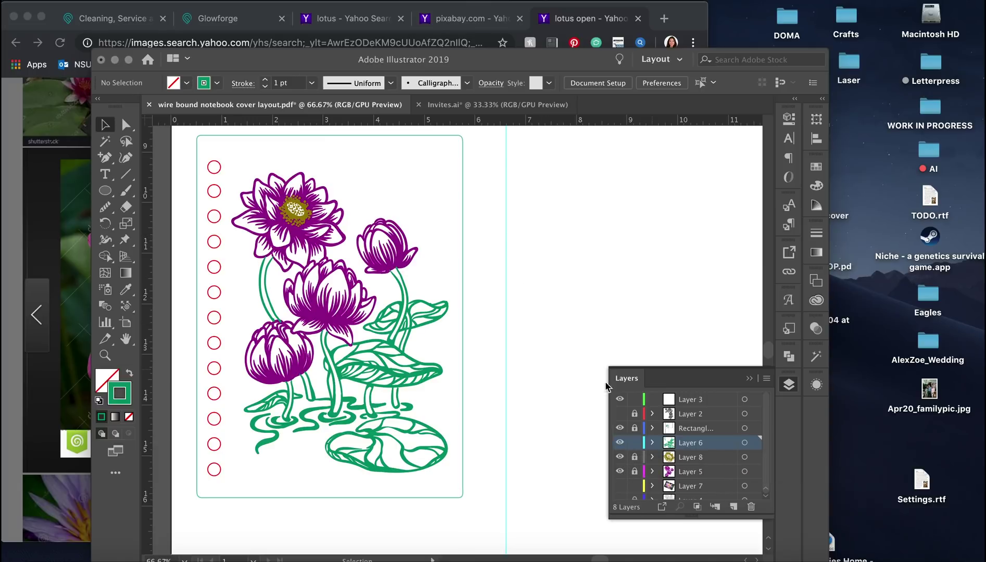
{"action": "left_click", "coordinate": [619, 471]}
{"action": "left_click", "coordinate": [619, 471]}
{"action": "left_click", "coordinate": [619, 471]}
- Duplicate the whole lotus drawing beside the notebook cover and expand the copy's brush strokes into filled shapes
{"action": "left_click", "coordinate": [388, 245]}
{"action": "left_click_drag", "start_coordinate": [388, 244], "coordinate": [686, 245]}
{"action": "scroll", "coordinate": [469, 312], "scroll_direction": "right", "scroll_amount": 5}
{"action": "left_click", "coordinate": [171, 0]}
{"action": "mouse_move", "coordinate": [239, 284]}
{"action": "left_click", "coordinate": [345, 312]}
- Merge the olive shapes of the copied seed head with Pathfinder and check the result up close
{"action": "key", "text": "super+equal"}
{"action": "key", "text": "super+equal"}
{"action": "key", "text": "super+minus"}
{"action": "key", "text": "y"}
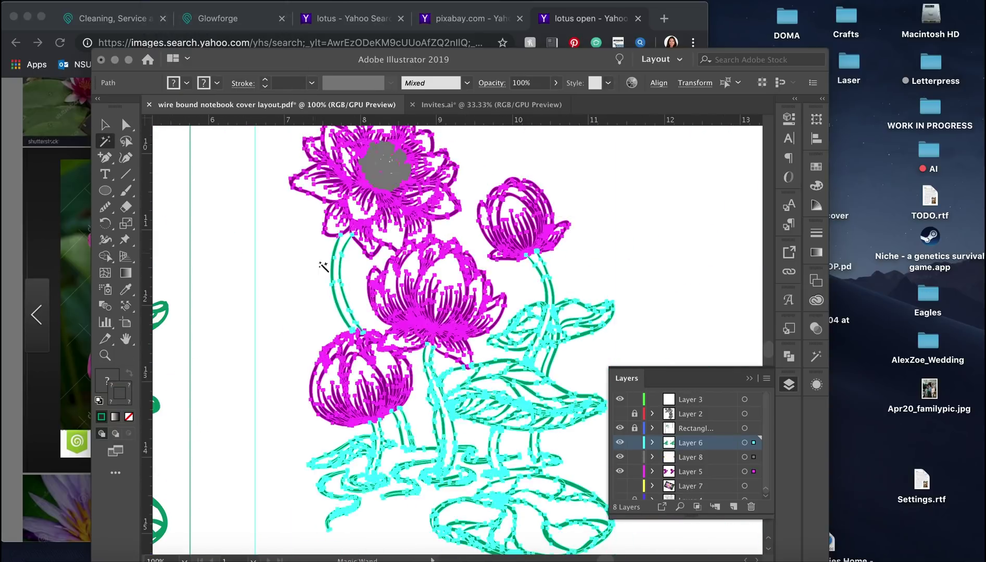
{"action": "left_click", "coordinate": [284, 201]}
{"action": "left_click", "coordinate": [788, 356]}
{"action": "key", "text": "v"}
{"action": "left_click", "coordinate": [385, 166]}
{"action": "key", "text": "super+equal"}
{"action": "key", "text": "super+equal"}
{"action": "key", "text": "super+equal"}
{"action": "key", "text": "super+equal"}
{"action": "key", "text": "super+equal"}
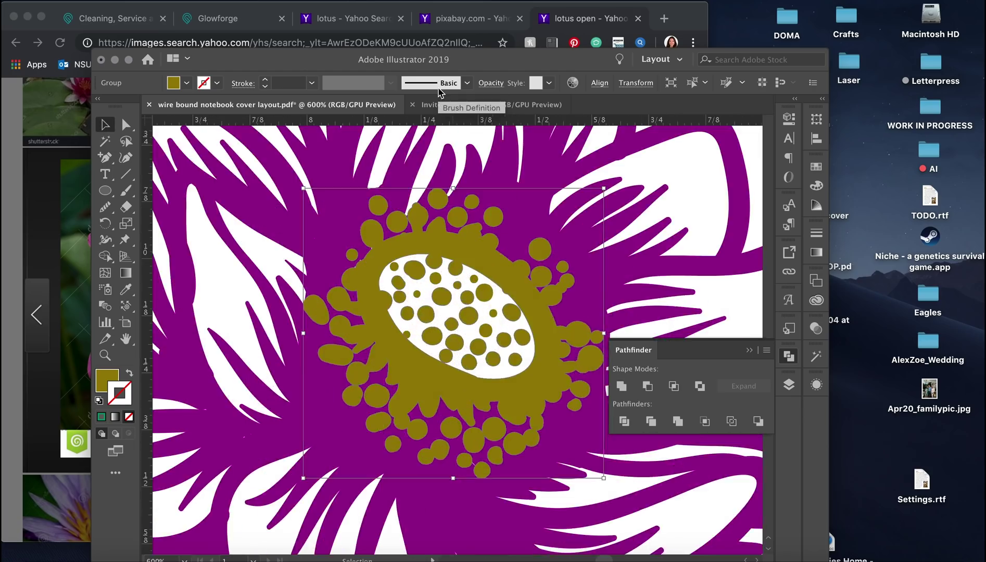
- Merge the copied flowers' purple shapes into one group and select them by colour
{"action": "key", "text": "super+minus"}
{"action": "key", "text": "super+minus"}
{"action": "key", "text": "super+minus"}
{"action": "key", "text": "super+minus"}
{"action": "key", "text": "super+minus"}
{"action": "key", "text": "super+minus"}
{"action": "key", "text": "y"}
{"action": "left_click", "coordinate": [458, 246]}
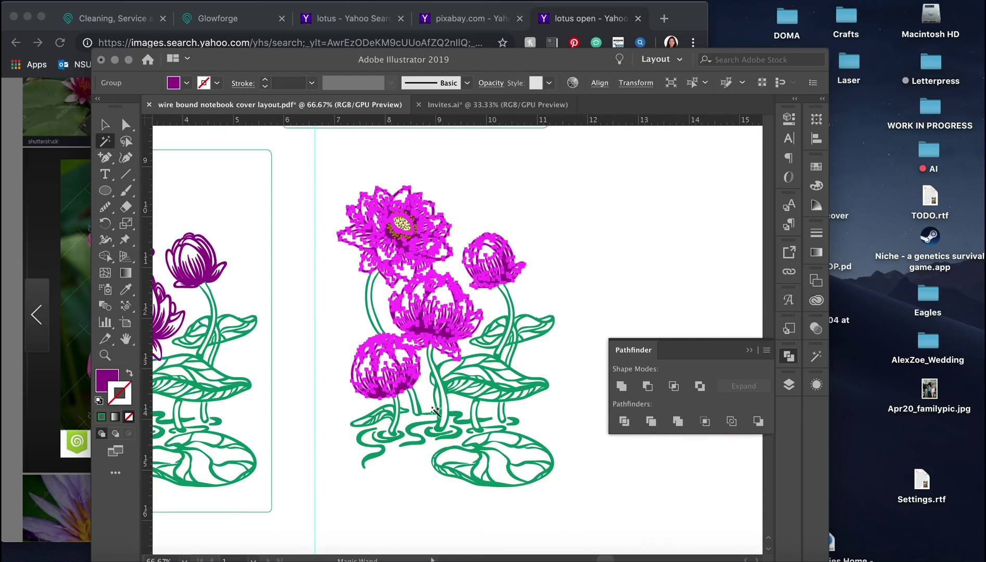
- Merge the copy's green stems, leaves and ripples into one group and select them by colour
{"action": "key", "text": "super+equal"}
{"action": "key", "text": "super+equal"}
{"action": "key", "text": "super+equal"}
{"action": "scroll", "coordinate": [546, 339], "scroll_direction": "down", "scroll_amount": 5}
{"action": "left_click", "coordinate": [546, 339]}
{"action": "key", "text": "super+minus"}
{"action": "key", "text": "super+minus"}
{"action": "key", "text": "super+minus"}
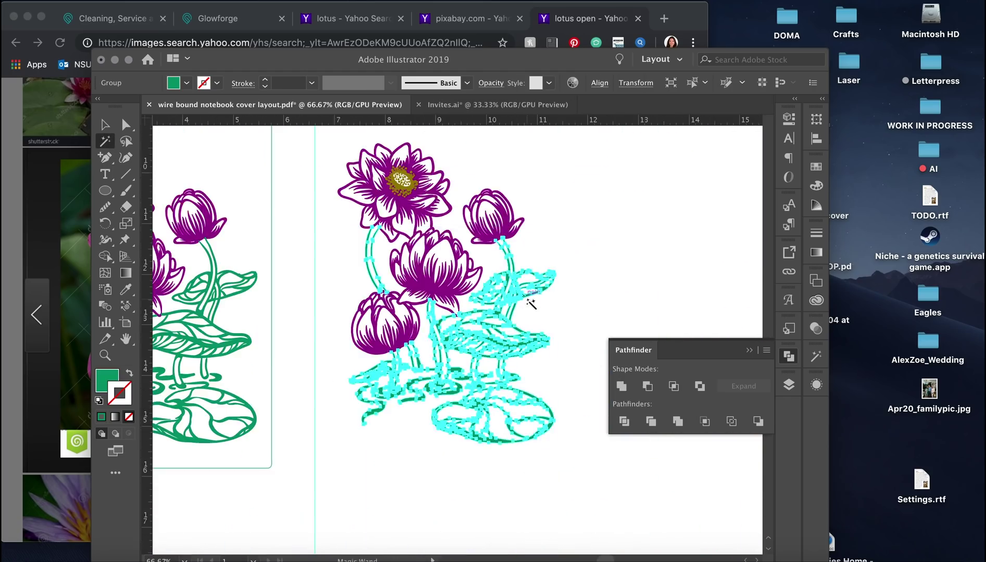
- Draw a rectangle covering the copied artwork, fill it brown and place it behind the green shapes
{"action": "left_click", "coordinate": [550, 222]}
{"action": "key", "text": "m"}
{"action": "scroll", "coordinate": [550, 222], "scroll_direction": "up", "scroll_amount": 2}
{"action": "mouse_move", "coordinate": [310, 140]}
{"action": "left_mouse_down"}
{"action": "mouse_move", "coordinate": [352, 220]}
{"action": "mouse_move", "coordinate": [633, 509]}
{"action": "left_mouse_up"}
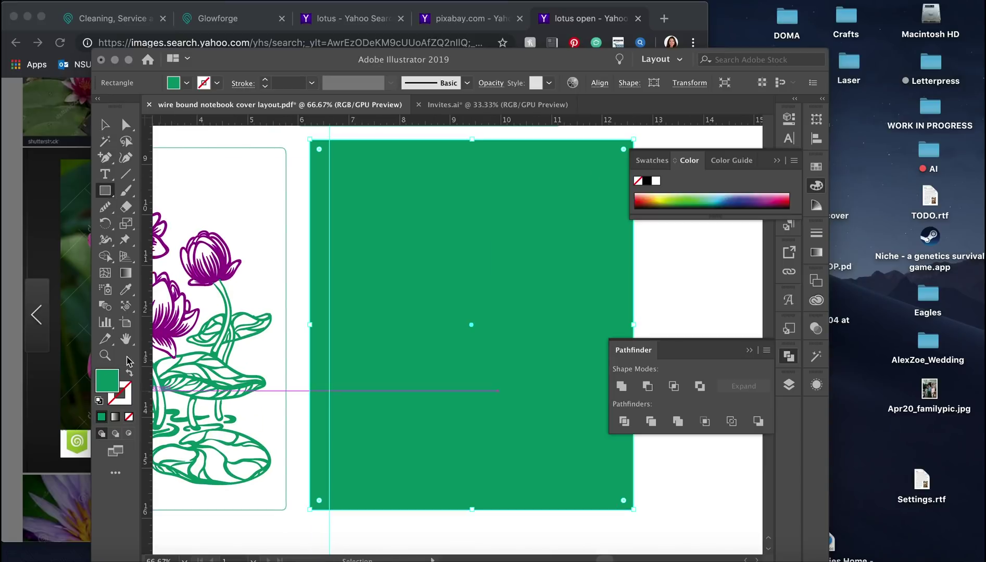
{"action": "key", "text": "super+f"}
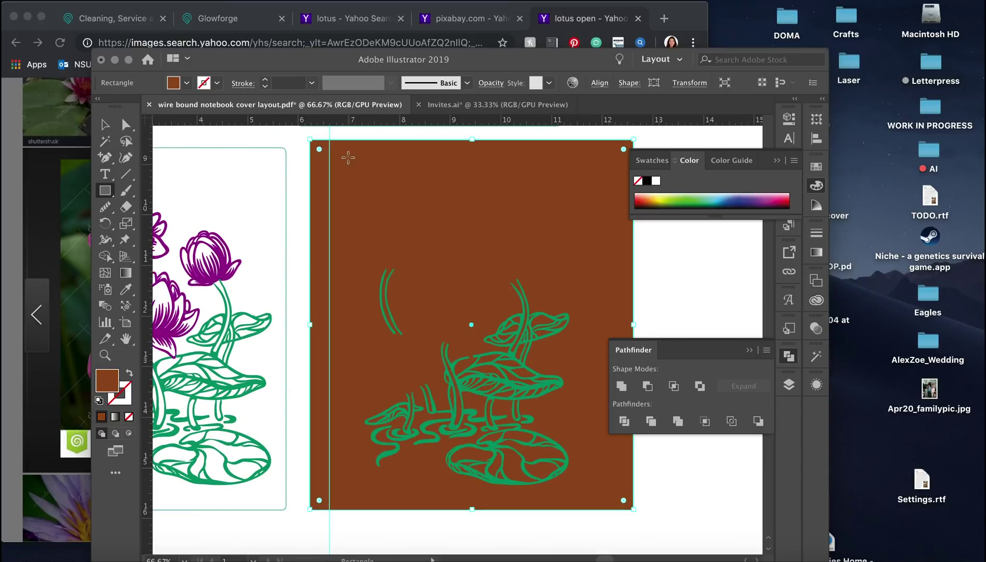
- Move the backing rectangle to Layer 5 behind all the copied artwork and change its fill to light peach
{"action": "left_click", "coordinate": [788, 384]}
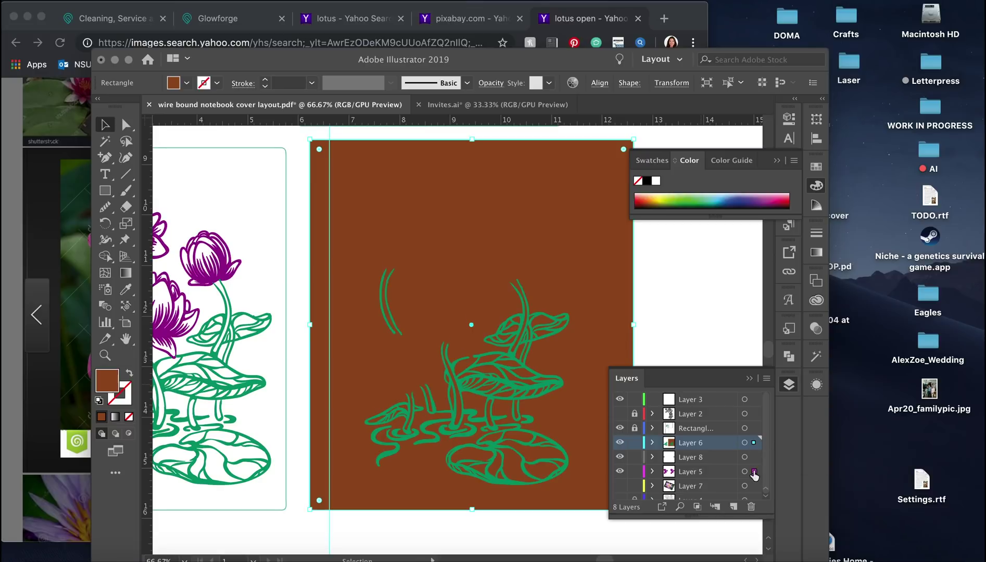
{"action": "left_click_drag", "start_coordinate": [754, 475], "coordinate": [753, 471]}
{"action": "double_click", "coordinate": [107, 380]}
{"action": "left_click", "coordinate": [644, 206]}
{"action": "left_click", "coordinate": [893, 213]}
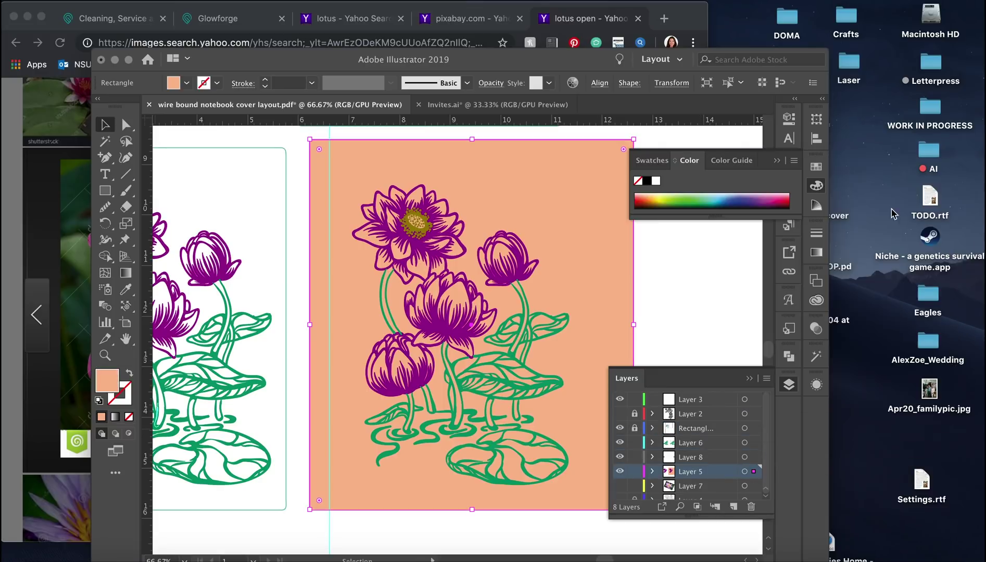
- Put the peach rectangle on Layer 6, select it together with the copied artwork and apply Pathfinder Divide
{"action": "left_click", "coordinate": [753, 442], "text": "shift"}
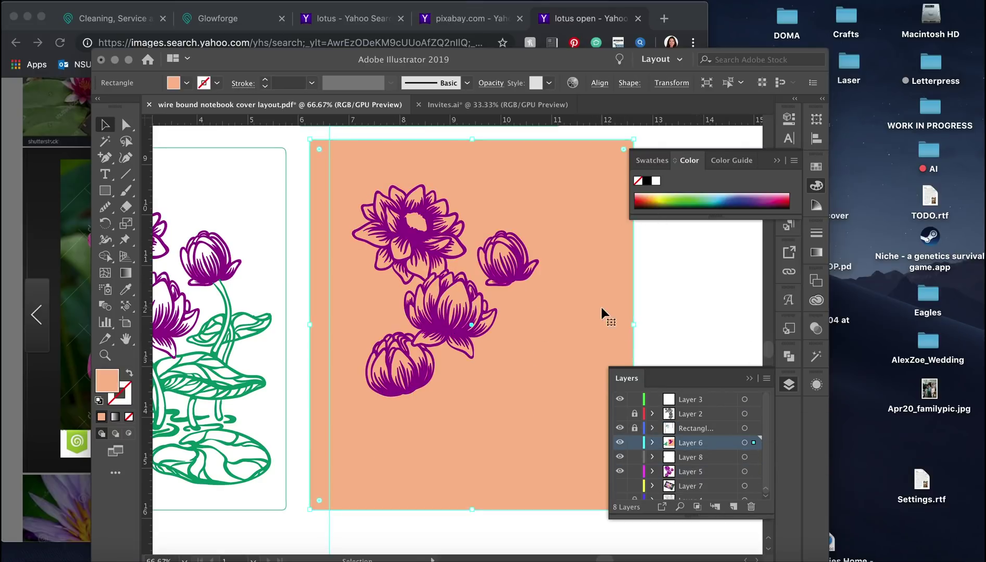
{"action": "left_click", "coordinate": [572, 149]}
{"action": "scroll", "coordinate": [573, 148], "scroll_direction": "right", "scroll_amount": 3}
{"action": "left_click_drag", "start_coordinate": [573, 148], "coordinate": [264, 502]}
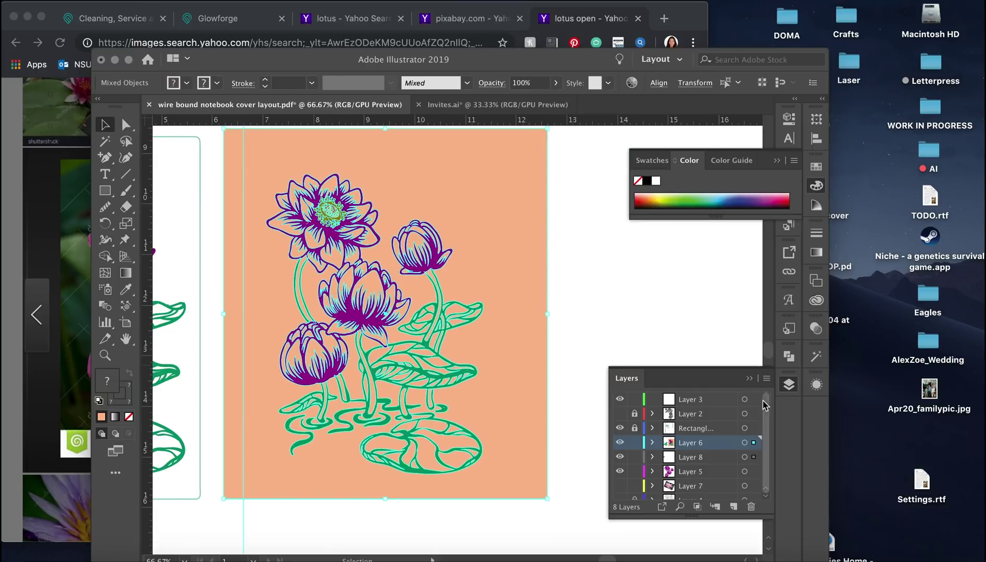
{"action": "left_click", "coordinate": [789, 356]}
{"action": "left_click", "coordinate": [624, 422]}
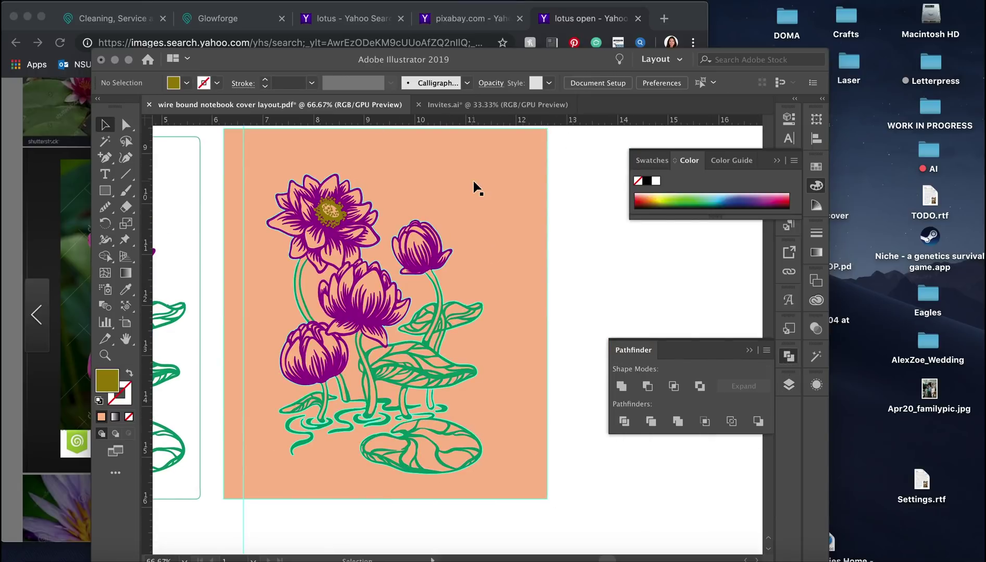
- Delete the peach background surrounding the divided lotus artwork, keeping the peach areas inside the petals and leaves
{"action": "key", "text": "super+equal"}
{"action": "key", "text": "super+equal"}
{"action": "key", "text": "a"}
{"action": "left_click", "coordinate": [469, 275]}
{"action": "key", "text": "Delete"}
{"action": "key", "text": "super+minus"}
{"action": "key", "text": "super+minus"}
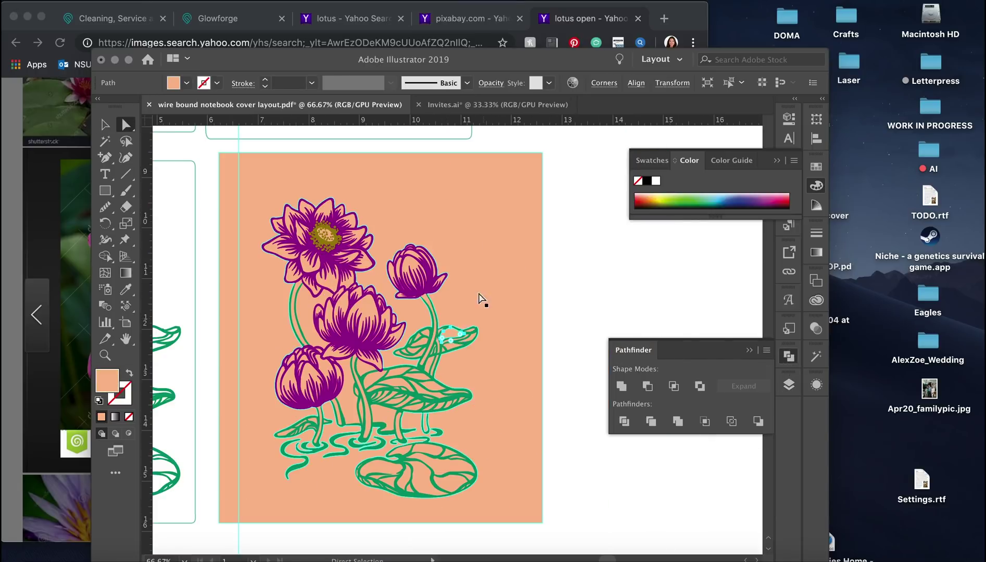
{"action": "left_click", "coordinate": [452, 229]}
{"action": "key", "text": "Delete"}
- Delete the peach fills inside the open lotus's stem and the upper bud's stem
{"action": "left_click", "coordinate": [307, 309]}
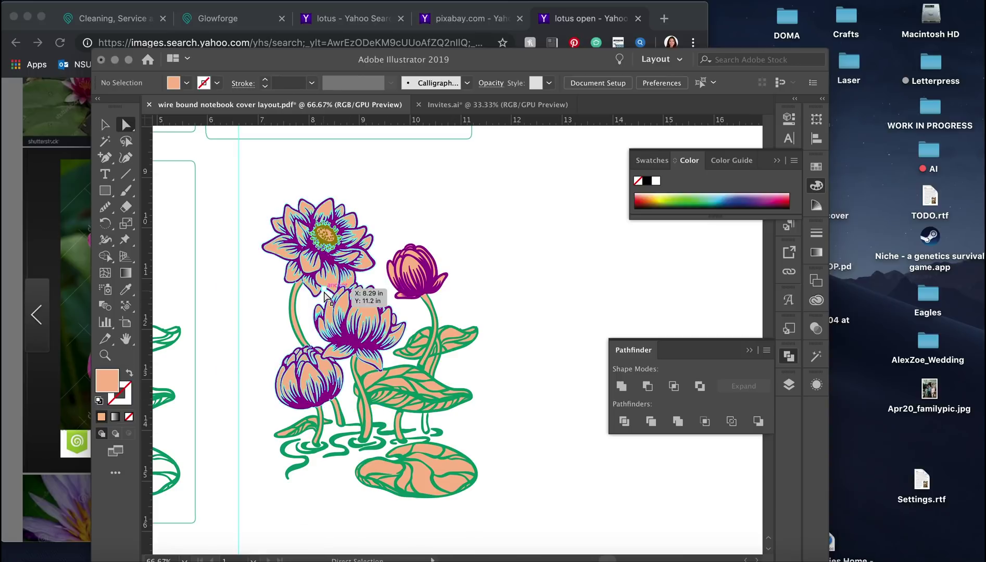
{"action": "key", "text": "super+equal"}
{"action": "key", "text": "super+equal"}
{"action": "key", "text": "super+equal"}
{"action": "key", "text": "super+equal"}
{"action": "key", "text": "super+minus"}
{"action": "key", "text": "super+minus"}
{"action": "key", "text": "super+minus"}
{"action": "key", "text": "super+minus"}
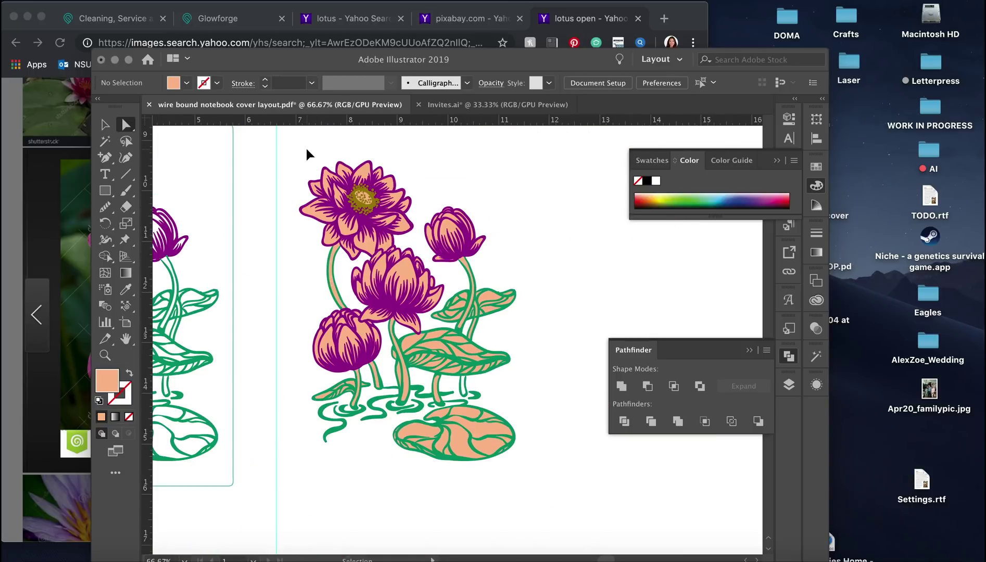
{"action": "key", "text": "super+equal"}
{"action": "key", "text": "super+equal"}
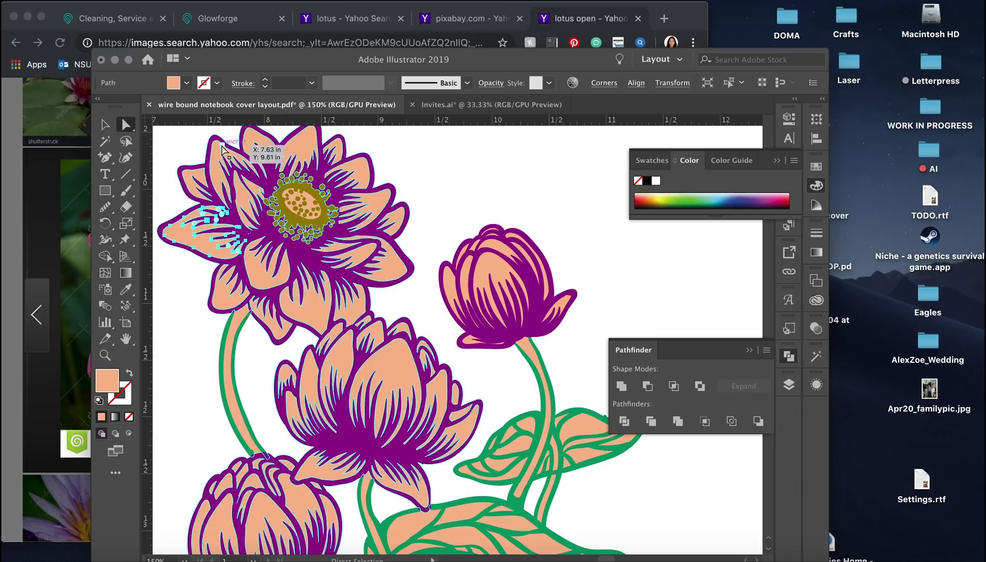
{"action": "left_click", "coordinate": [232, 354]}
{"action": "scroll", "coordinate": [364, 312], "scroll_direction": "down", "scroll_amount": 4}
{"action": "left_click", "coordinate": [485, 251]}
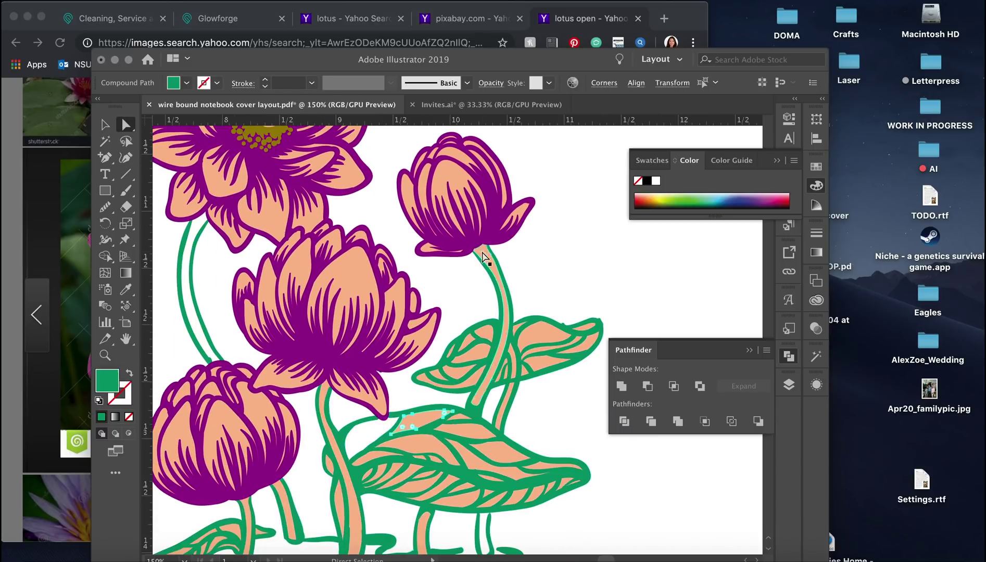
{"action": "scroll", "coordinate": [443, 284], "scroll_direction": "down", "scroll_amount": 10}
- Select all the copy's green shapes by colour, move them to a new Layer 9 and lock it
{"action": "key", "text": "v"}
{"action": "key", "text": "super+a"}
{"action": "key", "text": "super+minus"}
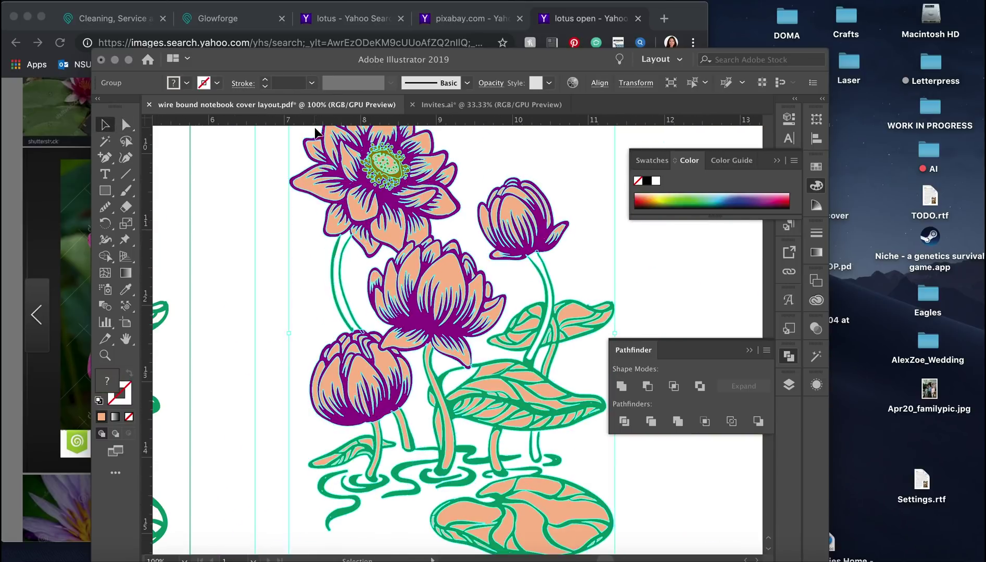
{"action": "key", "text": "shift+super+a"}
{"action": "key", "text": "super+minus"}
{"action": "key", "text": "y"}
{"action": "left_click", "coordinate": [456, 419]}
{"action": "left_click", "coordinate": [789, 384]}
{"action": "left_click", "coordinate": [741, 511]}
{"action": "key", "text": "super+2"}
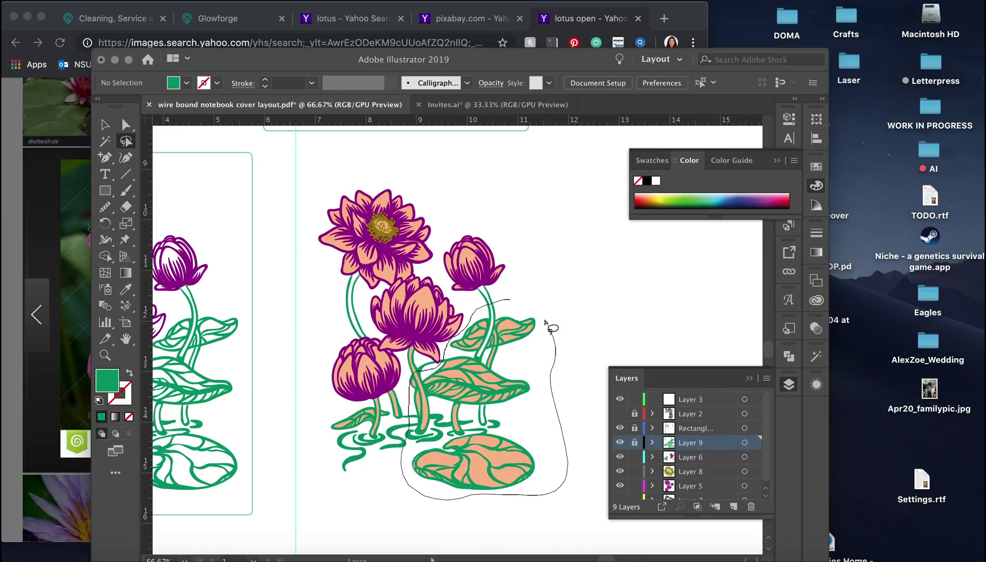
- Lasso the peach pieces inside the leaves, lily pad and lower stems and delete them
{"action": "left_click_drag", "start_coordinate": [564, 442], "coordinate": [566, 448]}
{"action": "key", "text": "v"}
{"action": "key", "text": "shift+super+a"}
{"action": "key", "text": "super+plus"}
{"action": "key", "text": "super+plus"}
{"action": "key", "text": "super+plus"}
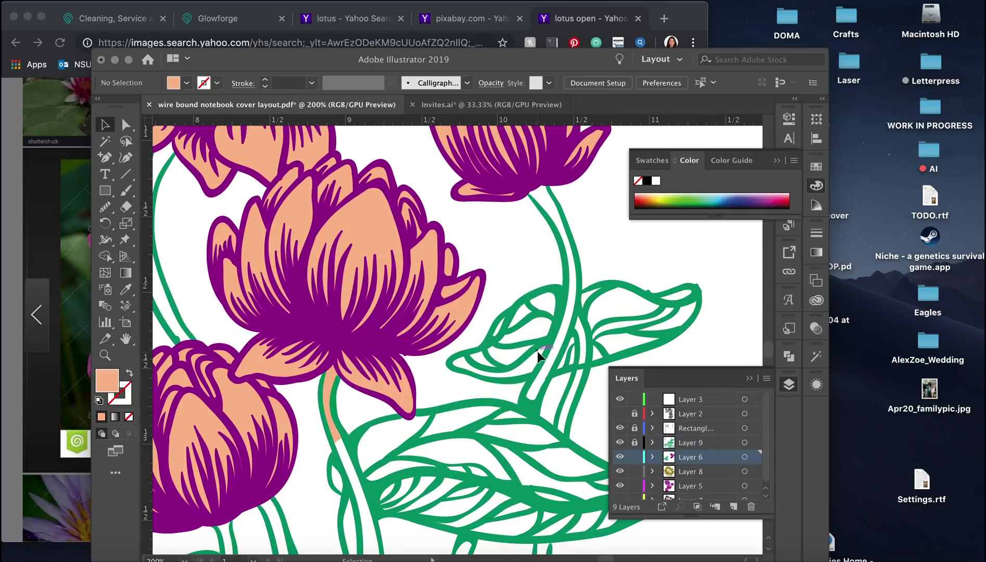
- Isolate the Layer 6 group, delete the leftover peach piece in the central lotus's stem and leave isolation mode
{"action": "double_click", "coordinate": [330, 403]}
{"action": "key", "text": "super+minus"}
{"action": "key", "text": "super+minus"}
{"action": "key", "text": "super+minus"}
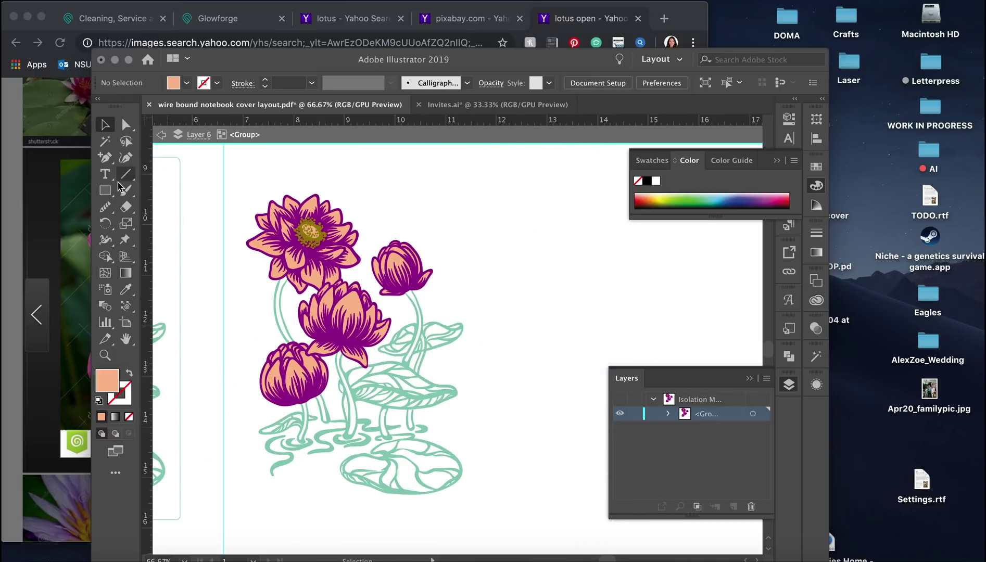
{"action": "key", "text": "super+plus"}
{"action": "key", "text": "Escape"}
- Select the copied flowers' purple shapes by colour and replace their solid fill with a 1 pt purple outline
{"action": "key", "text": "y"}
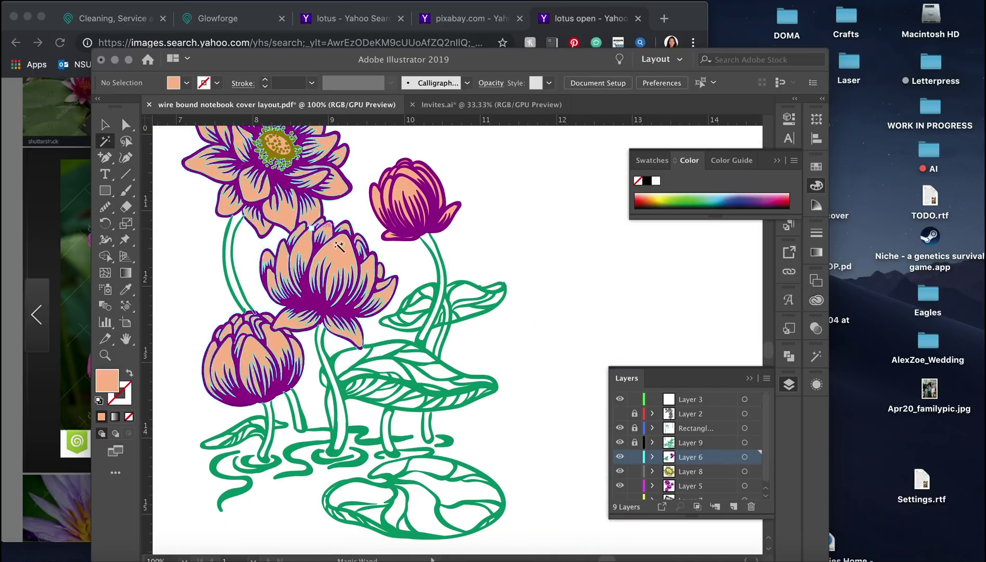
{"action": "left_click", "coordinate": [306, 305]}
{"action": "key", "text": "v"}
{"action": "key", "text": "Delete"}
{"action": "left_click_drag", "start_coordinate": [523, 177], "coordinate": [558, 255]}
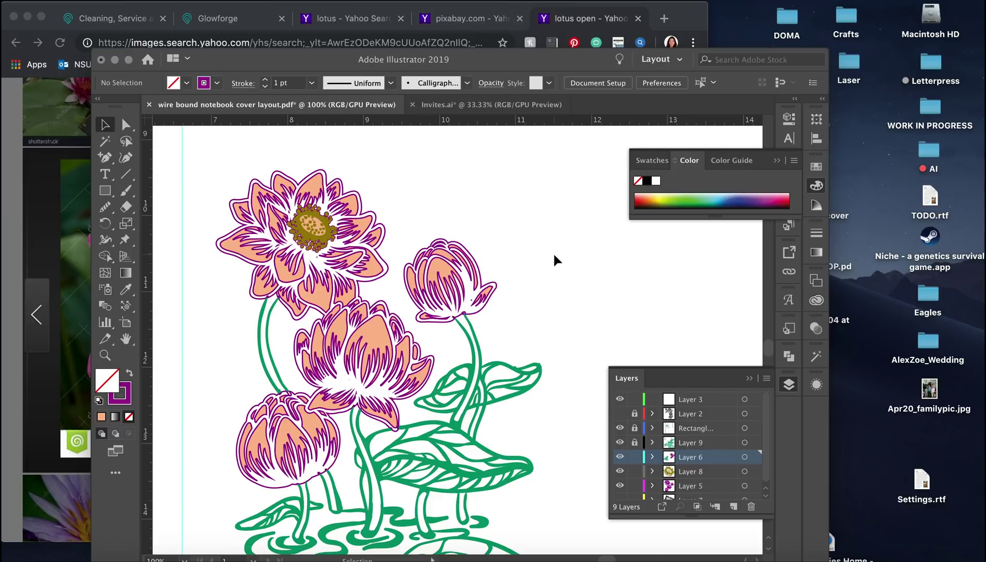
- Examine the thin purple outlines of the upper bud and its junction with the stem up close
{"action": "key", "text": "super+plus"}
{"action": "key", "text": "super+plus"}
{"action": "key", "text": "super+plus"}
{"action": "key", "text": "super+plus"}
{"action": "key", "text": "super+plus"}
{"action": "key", "text": "super+plus"}
{"action": "key", "text": "a"}
{"action": "left_click", "coordinate": [471, 197]}
{"action": "left_click", "coordinate": [465, 210]}
{"action": "key", "text": "super+minus"}
{"action": "key", "text": "super+minus"}
{"action": "key", "text": "super+minus"}
{"action": "key", "text": "super+minus"}
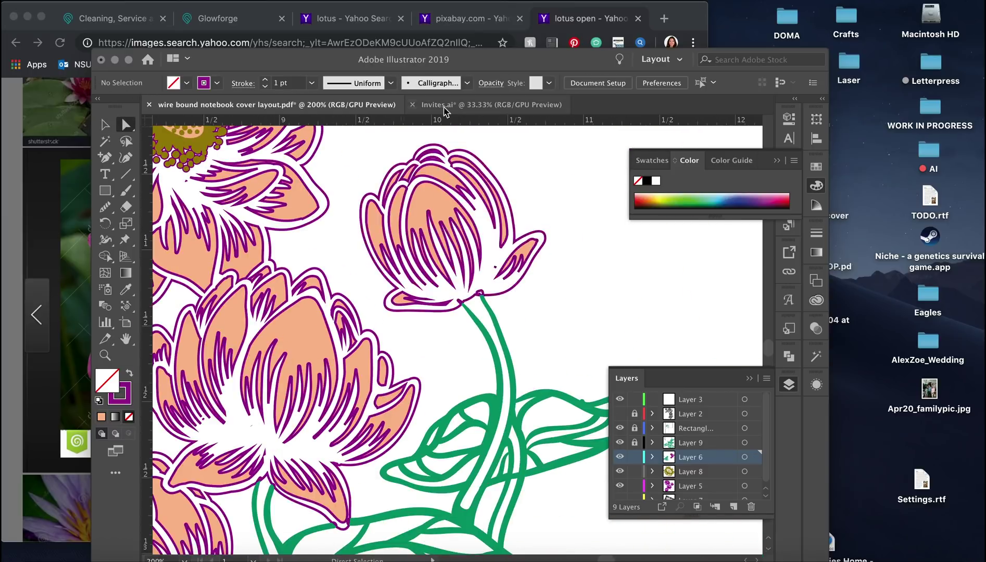
- Select all the peach petal shapes by colour, move them to a new Layer 10 and lock it
{"action": "left_click", "coordinate": [301, 316]}
{"action": "key", "text": "y"}
{"action": "left_click", "coordinate": [252, 356]}
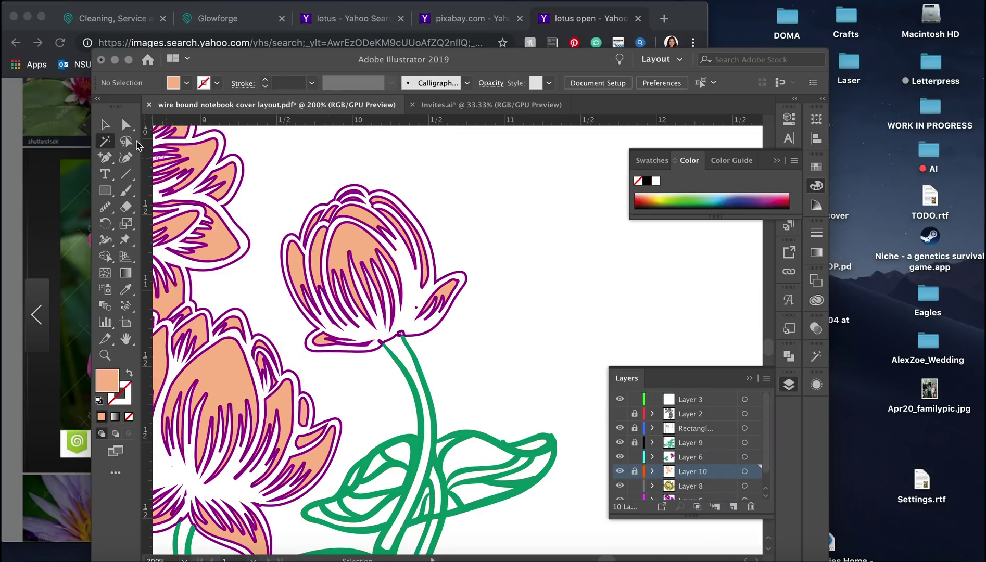
- Try to delete the outer purple outline of the upper bud
{"action": "key", "text": "a"}
{"action": "left_click", "coordinate": [294, 239]}
{"action": "key", "text": "Delete"}
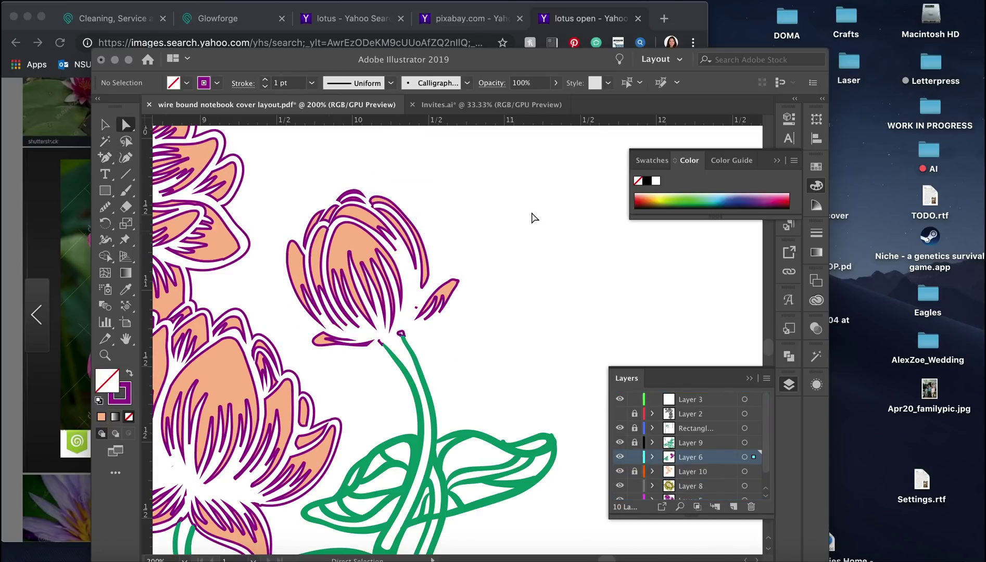
{"action": "key", "text": "ctrl+z"}
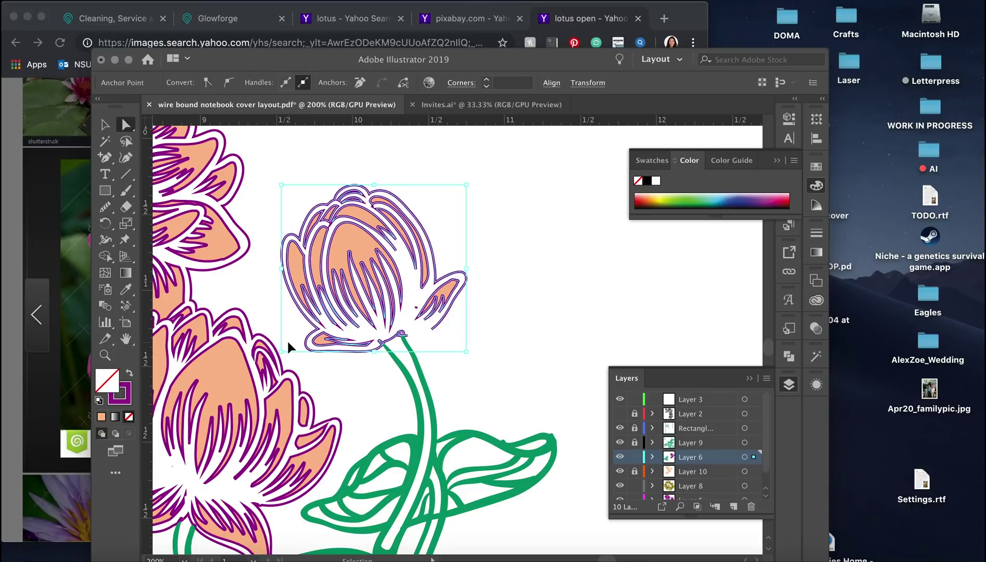
- Delete the inner purple petal outlines of the upper bud, keeping its outer outline
{"action": "left_click", "coordinate": [258, 165]}
{"action": "left_click", "coordinate": [125, 141]}
{"action": "left_click_drag", "start_coordinate": [313, 219], "coordinate": [370, 208]}
{"action": "key", "text": "Delete"}
{"action": "scroll", "coordinate": [374, 292], "scroll_direction": "up", "scroll_amount": 4}
{"action": "left_click_drag", "start_coordinate": [271, 281], "coordinate": [288, 280]}
{"action": "key", "text": "Delete"}
{"action": "key", "text": "ctrl+z"}
- Remove the stray anchor points and leftover stub from the upper bud's purple outline where it meets the stem
{"action": "key", "text": "p"}
{"action": "left_click", "coordinate": [373, 295]}
{"action": "left_click", "coordinate": [583, 330]}
{"action": "left_click", "coordinate": [583, 330]}
{"action": "left_click", "coordinate": [583, 330]}
{"action": "scroll", "coordinate": [587, 328], "scroll_direction": "up", "scroll_amount": 4}
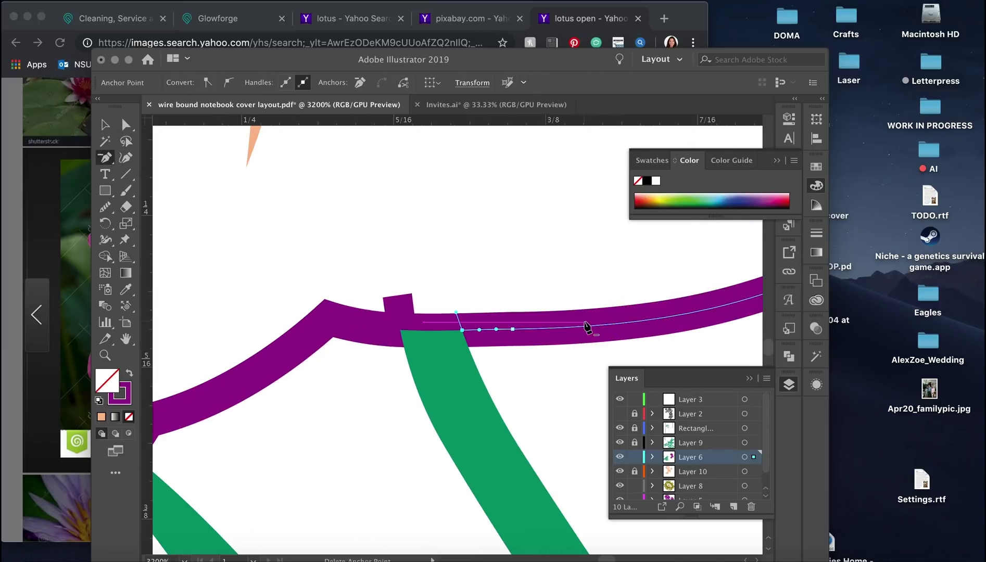
{"action": "key", "text": "ctrl+shift+a"}
{"action": "scroll", "coordinate": [400, 314], "scroll_direction": "down", "scroll_amount": 9}
{"action": "key", "text": "v"}
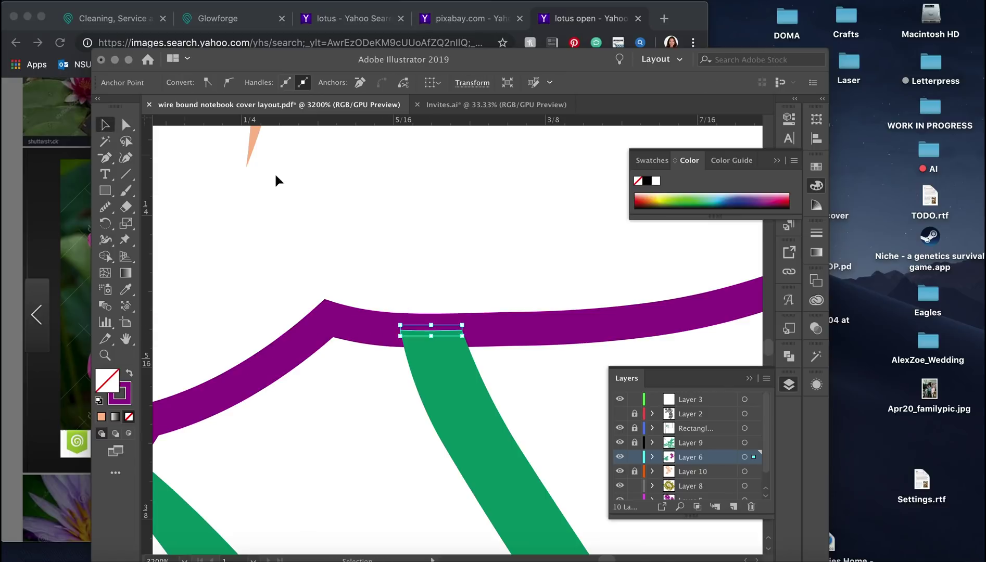
{"action": "left_click_drag", "start_coordinate": [542, 203], "coordinate": [542, 203]}
- Delete the inner purple petal outlines of the middle flower, keeping its outer outline
{"action": "left_click", "coordinate": [129, 129]}
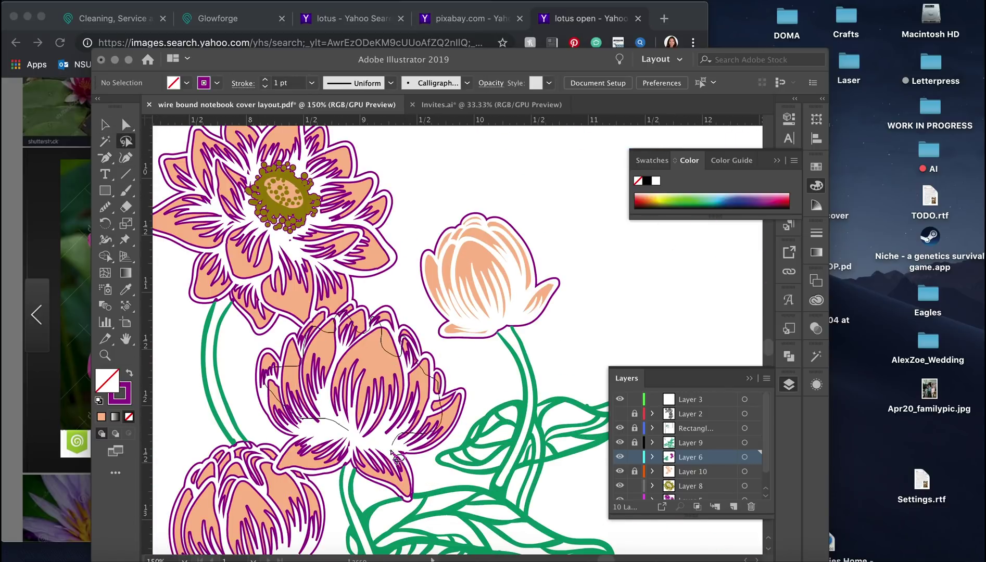
{"action": "left_click_drag", "start_coordinate": [443, 422], "coordinate": [324, 363]}
{"action": "key", "text": "Delete"}
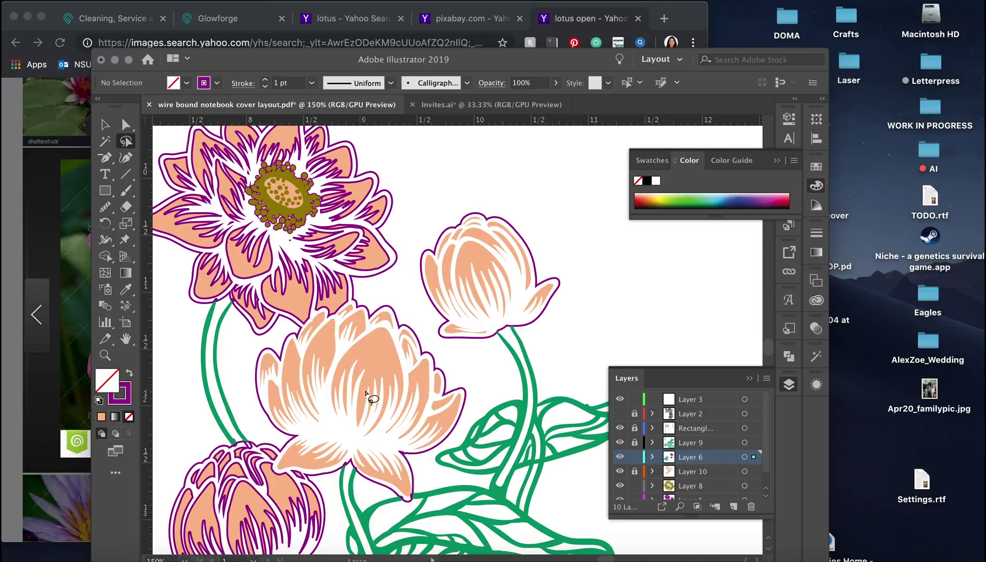
- Remove the leftover purple fragments where the middle flower's outline meets its stem and the leaf
{"action": "key", "text": "super+plus"}
{"action": "key", "text": "super+plus"}
{"action": "key", "text": "super+plus"}
{"action": "key", "text": "super+plus"}
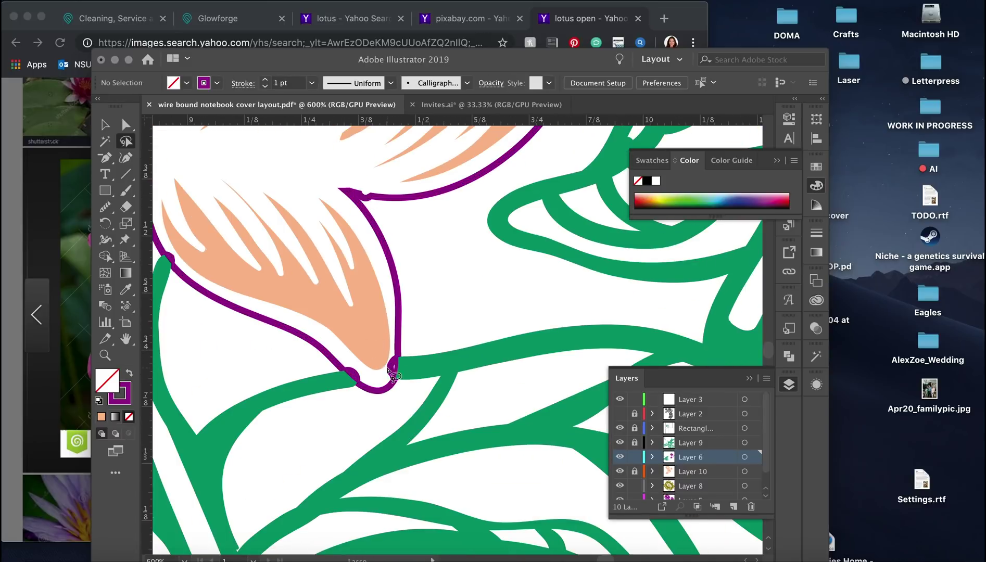
{"action": "key", "text": "a"}
{"action": "scroll", "coordinate": [364, 370], "scroll_direction": "left", "scroll_amount": 5}
{"action": "scroll", "coordinate": [365, 370], "scroll_direction": "up", "scroll_amount": 3}
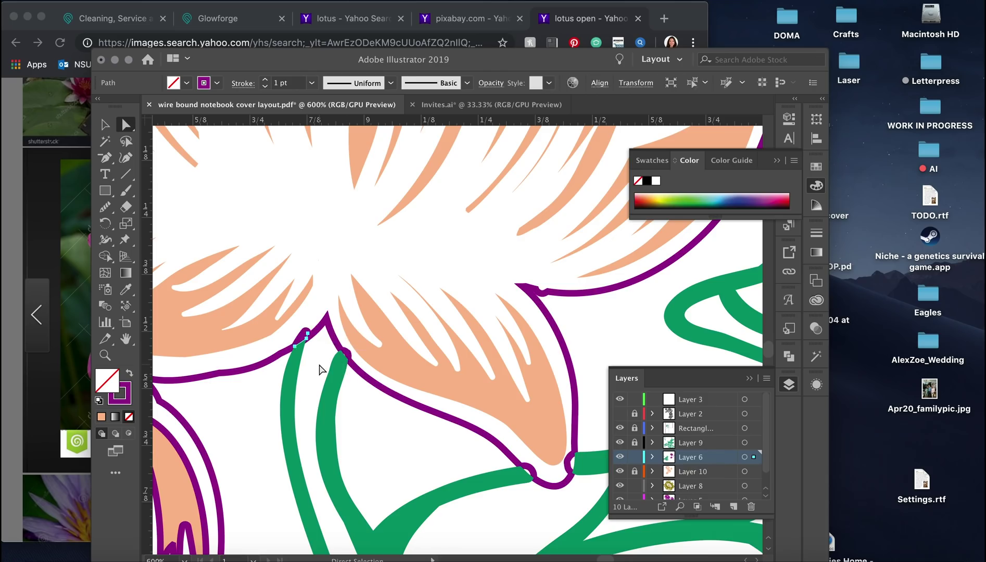
{"action": "left_click", "coordinate": [319, 370]}
- Select the open flower's olive centre shapes by colour, move them to Layer 9 and lock that layer
{"action": "scroll", "coordinate": [333, 369], "scroll_direction": "down", "scroll_amount": 6}
{"action": "scroll", "coordinate": [341, 368], "scroll_direction": "up", "scroll_amount": 5}
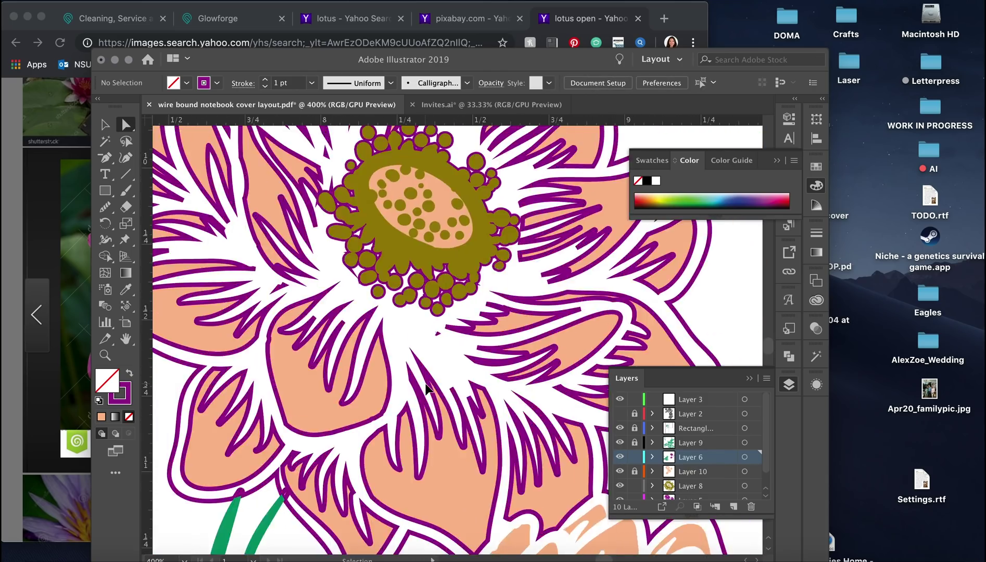
{"action": "key", "text": "super+minus"}
{"action": "key", "text": "y"}
{"action": "left_click", "coordinate": [416, 255]}
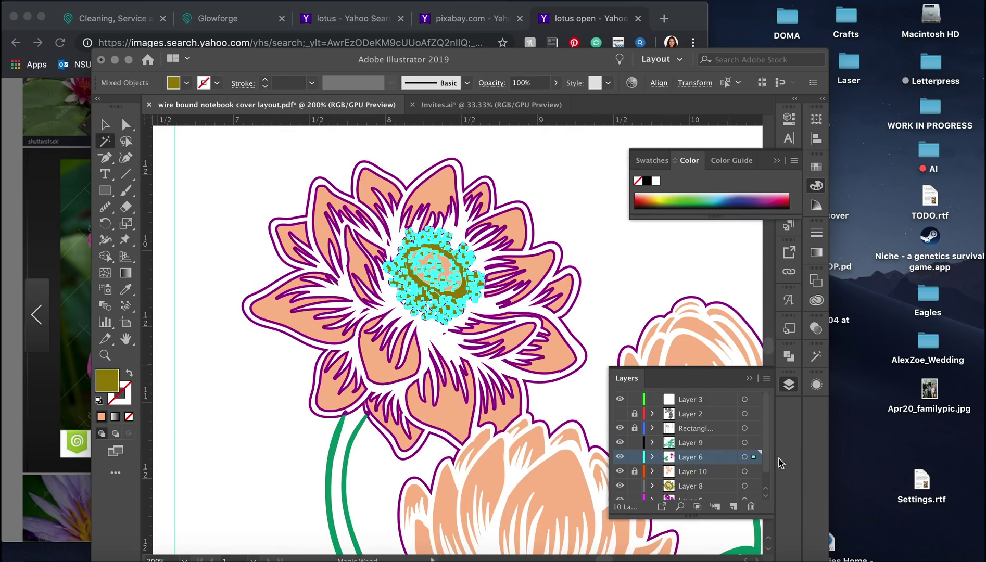
{"action": "left_click", "coordinate": [568, 403]}
- Delete the inner purple petal outlines of the open flower, including those on its back petals, keeping the outer outline
{"action": "left_click_drag", "start_coordinate": [437, 338], "coordinate": [395, 315]}
{"action": "key", "text": "Delete"}
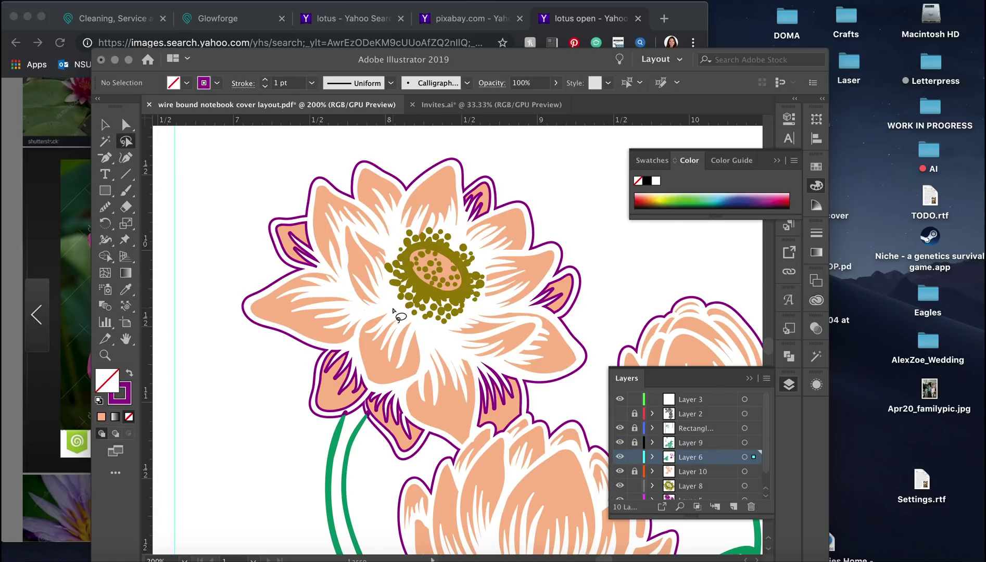
{"action": "left_click_drag", "start_coordinate": [374, 399], "coordinate": [375, 398]}
{"action": "key", "text": "Delete"}
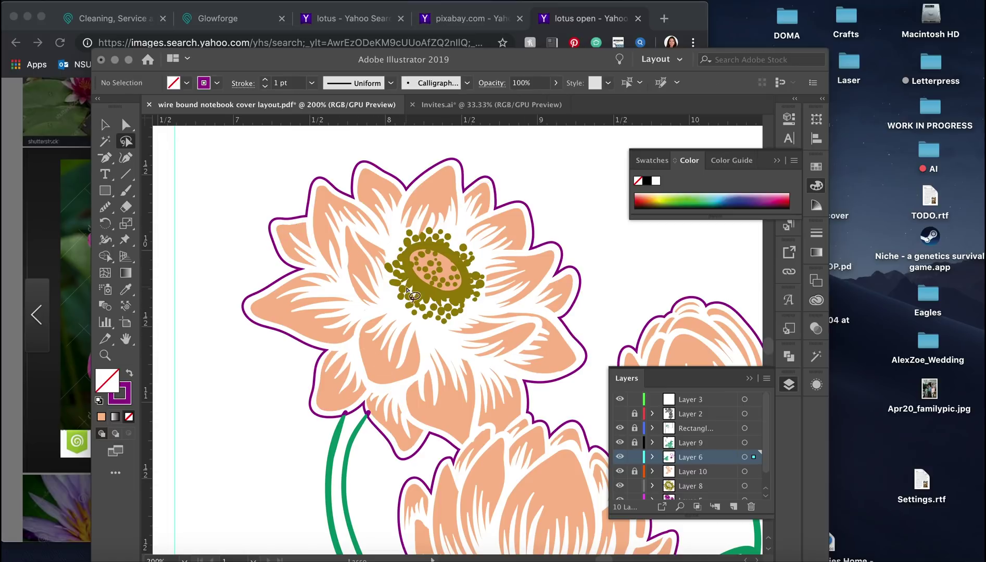
- Remove the extra anchor points where the open flower's purple outline meets the top of its stem
{"action": "scroll", "coordinate": [409, 291], "scroll_direction": "up", "scroll_amount": 5}
{"action": "scroll", "coordinate": [405, 302], "scroll_direction": "down", "scroll_amount": 6}
{"action": "left_click", "coordinate": [301, 347]}
{"action": "key", "text": "p"}
{"action": "left_click", "coordinate": [297, 328], "text": "super"}
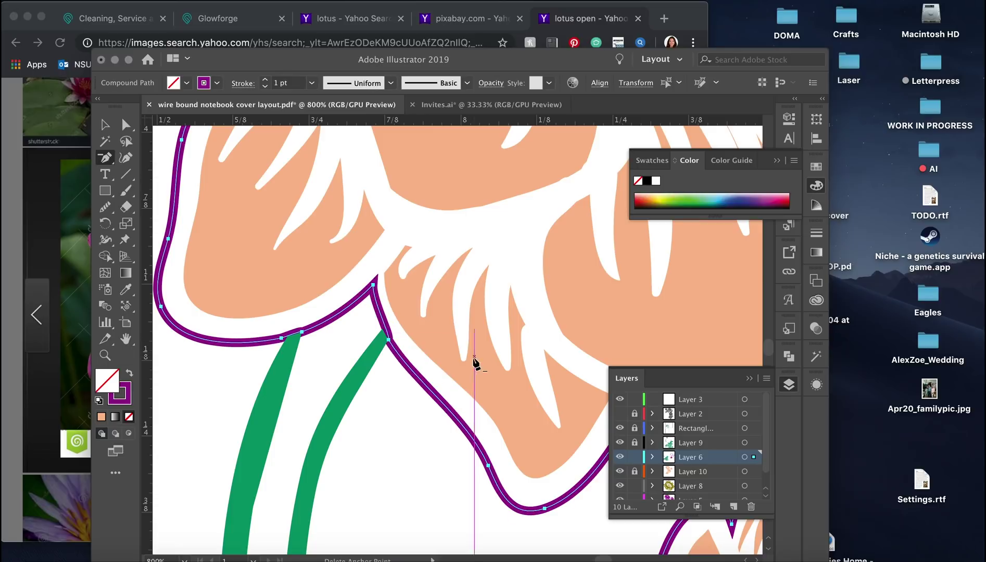
- Smooth the middle flower's purple outline where it meets its stem
{"action": "key", "text": "n"}
{"action": "scroll", "coordinate": [431, 374], "scroll_direction": "right", "scroll_amount": 10}
{"action": "scroll", "coordinate": [409, 270], "scroll_direction": "down", "scroll_amount": 5}
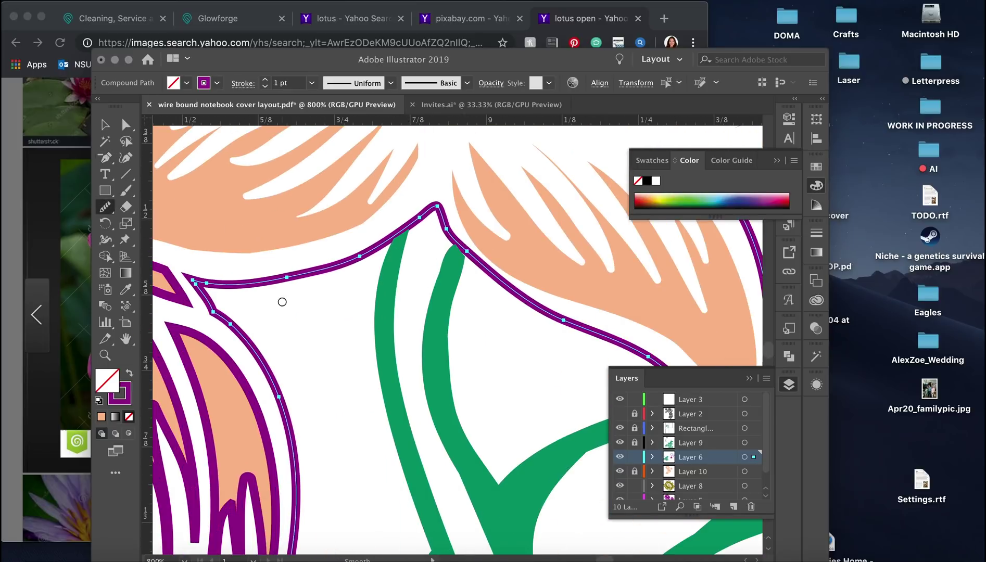
{"action": "key", "text": "super+minus"}
{"action": "key", "text": "super+minus"}
{"action": "key", "text": "super+minus"}
{"action": "key", "text": "super+minus"}
{"action": "scroll", "coordinate": [417, 312], "scroll_direction": "down", "scroll_amount": 6}
{"action": "key", "text": "super+shift+a"}
- Reshape and smooth the purple outline around the middle flower's lowest petal tip, where it meets the leaf
{"action": "scroll", "coordinate": [572, 347], "scroll_direction": "down", "scroll_amount": 5}
{"action": "key", "text": "a"}
{"action": "key", "text": "super+plus"}
{"action": "key", "text": "super+plus"}
{"action": "key", "text": "super+plus"}
{"action": "key", "text": "super+plus"}
{"action": "key", "text": "super+plus"}
{"action": "left_click", "coordinate": [311, 274]}
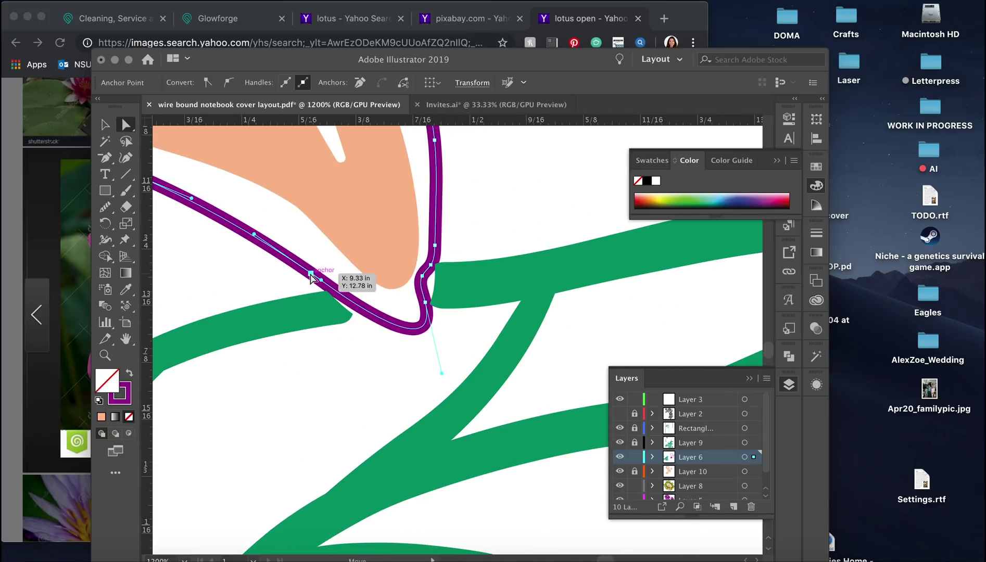
{"action": "left_click_drag", "start_coordinate": [311, 274], "coordinate": [308, 289]}
{"action": "mouse_move", "coordinate": [430, 266]}
{"action": "left_mouse_down"}
{"action": "mouse_move", "coordinate": [441, 279]}
{"action": "mouse_move", "coordinate": [442, 156]}
{"action": "left_mouse_up"}
{"action": "key", "text": "n"}
{"action": "key", "text": "v"}
{"action": "key", "text": "super+shift+a"}
- Delete the inner purple petal outlines of the lower bud, keeping its outer outline
{"action": "key", "text": "super+minus"}
{"action": "key", "text": "super+minus"}
{"action": "key", "text": "super+minus"}
{"action": "key", "text": "q"}
{"action": "scroll", "coordinate": [364, 412], "scroll_direction": "left", "scroll_amount": 8}
{"action": "scroll", "coordinate": [364, 411], "scroll_direction": "down", "scroll_amount": 4}
{"action": "key", "text": "super+minus"}
{"action": "mouse_move", "coordinate": [411, 245]}
{"action": "left_mouse_down"}
{"action": "mouse_move", "coordinate": [275, 291]}
{"action": "mouse_move", "coordinate": [411, 258]}
{"action": "left_mouse_up"}
{"action": "key", "text": "F5"}
{"action": "key", "text": "super+shift+a"}
{"action": "key", "text": "super+equal"}
{"action": "key", "text": "super+minus"}
{"action": "mouse_move", "coordinate": [433, 240]}
{"action": "left_mouse_down"}
{"action": "mouse_move", "coordinate": [231, 347]}
{"action": "mouse_move", "coordinate": [405, 374]}
{"action": "left_mouse_up"}
- Remove the stray anchor points from the lower bud's upper outline where the open flower's stem meets it
{"action": "key", "text": "super+equal"}
{"action": "key", "text": "super+equal"}
{"action": "key", "text": "super+equal"}
{"action": "key", "text": "super+equal"}
{"action": "key", "text": "super+equal"}
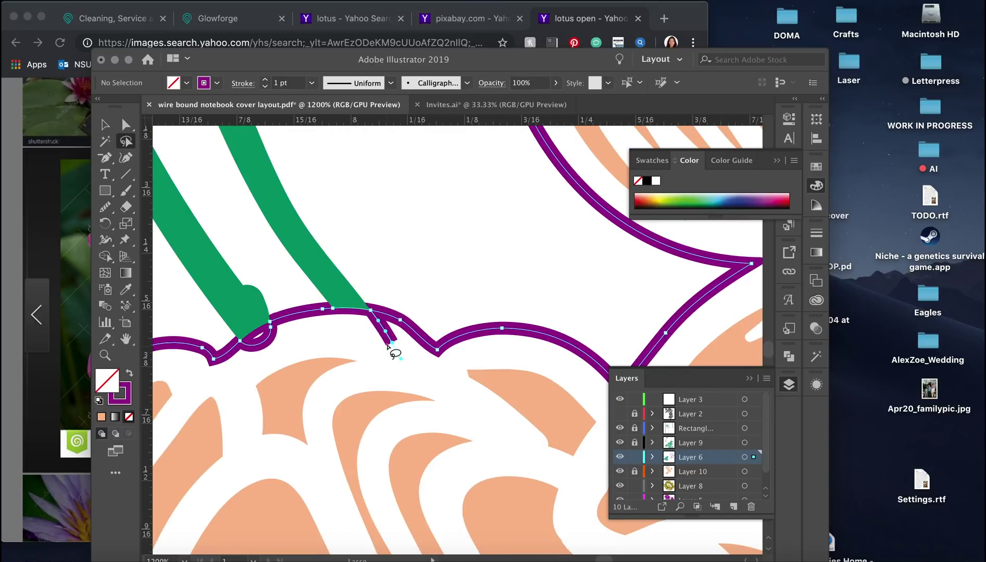
{"action": "key", "text": "minus"}
{"action": "left_click", "coordinate": [271, 326]}
{"action": "key", "text": "Return"}
- Remove the extra anchor points along the lower bud's underside where the stems meet it, and smooth the outline
{"action": "key", "text": "super+minus"}
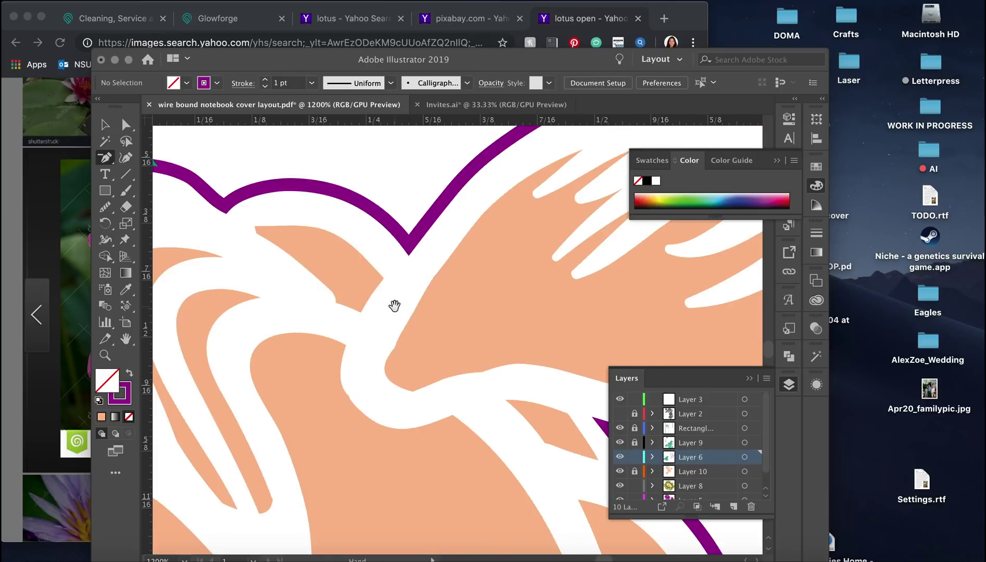
{"action": "key", "text": "super+minus"}
{"action": "key", "text": "super+equal"}
{"action": "left_click_drag", "start_coordinate": [430, 453], "coordinate": [453, 309]}
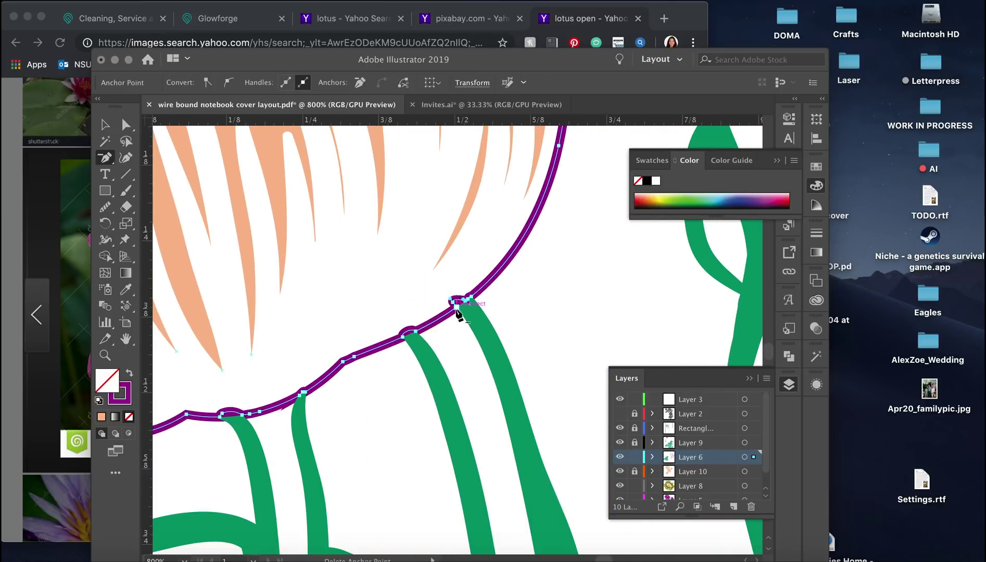
{"action": "key", "text": "n"}
- Set the stroke weight of the purple flower outlines to 3 pt
{"action": "key", "text": "super+minus"}
{"action": "key", "text": "super+minus"}
{"action": "key", "text": "super+minus"}
{"action": "key", "text": "super+minus"}
{"action": "key", "text": "super+minus"}
{"action": "key", "text": "super+minus"}
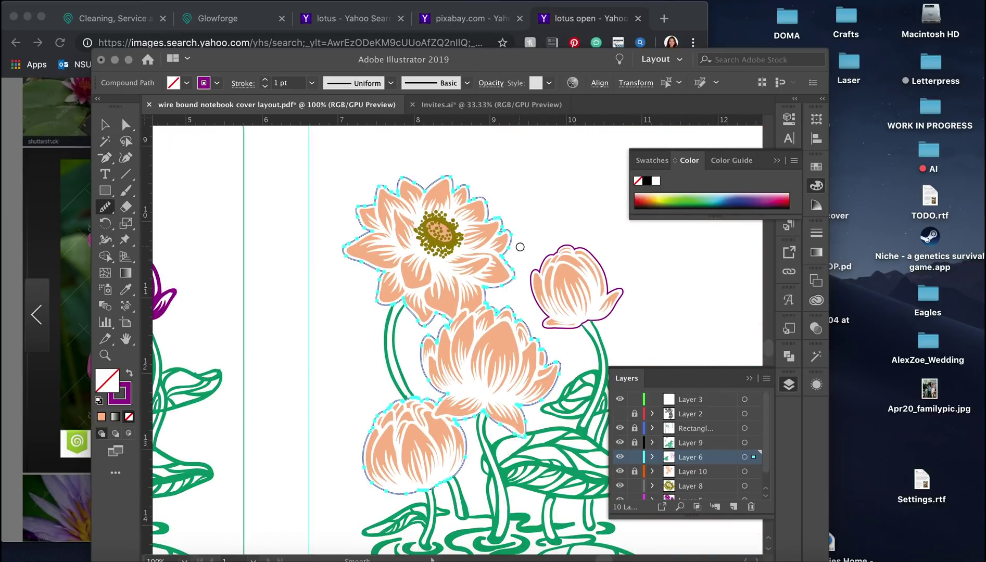
{"action": "key", "text": "v"}
{"action": "left_click", "coordinate": [264, 79]}
{"action": "left_click", "coordinate": [264, 79]}
{"action": "key", "text": "super+shift+a"}
- Unlock Layer 9 and make it the active layer
{"action": "scroll", "coordinate": [573, 312], "scroll_direction": "up", "scroll_amount": 3}
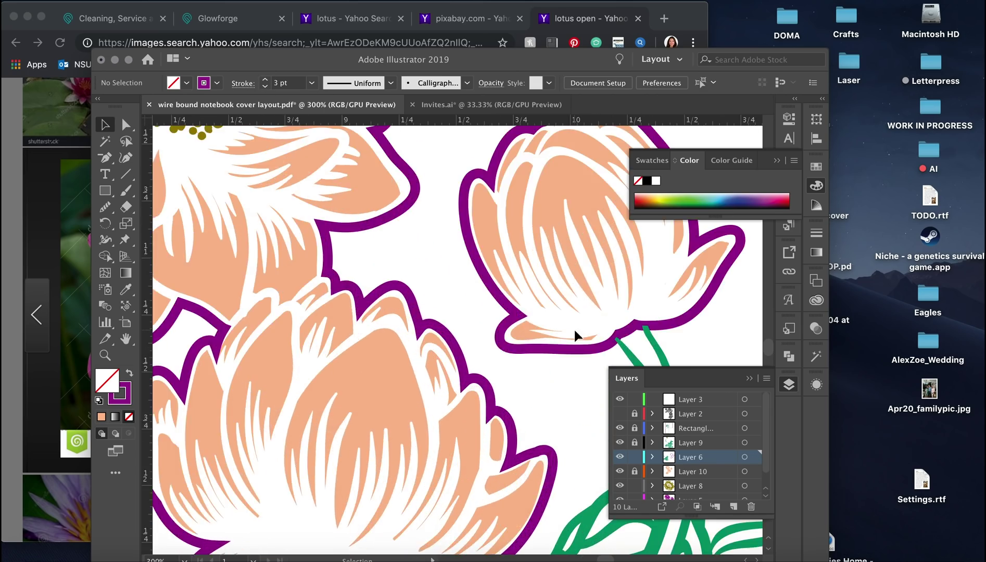
{"action": "key", "text": "a"}
{"action": "scroll", "coordinate": [576, 335], "scroll_direction": "up", "scroll_amount": 5}
{"action": "key", "text": "super+minus"}
{"action": "key", "text": "super+minus"}
{"action": "key", "text": "super+plus"}
{"action": "key", "text": "super+plus"}
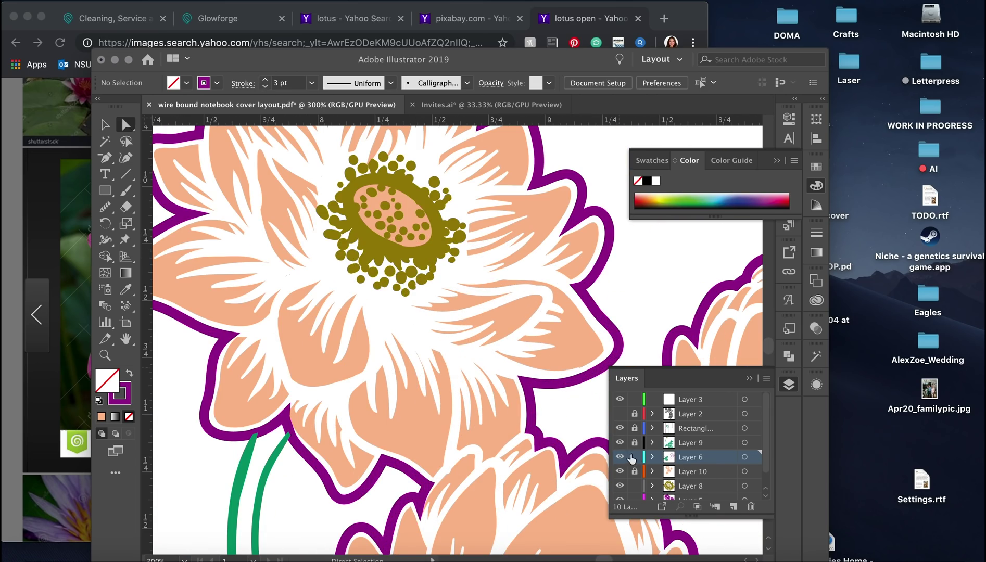
{"action": "left_click", "coordinate": [634, 443]}
{"action": "left_click", "coordinate": [250, 469]}
{"action": "key", "text": "super+shift+a"}
- Unlock Layer 10 and delete the peach oval inside the open flower's olive centre
{"action": "key", "text": "v"}
{"action": "key", "text": "super+minus"}
{"action": "key", "text": "super+minus"}
{"action": "key", "text": "super+minus"}
{"action": "key", "text": "super+minus"}
{"action": "key", "text": "super+minus"}
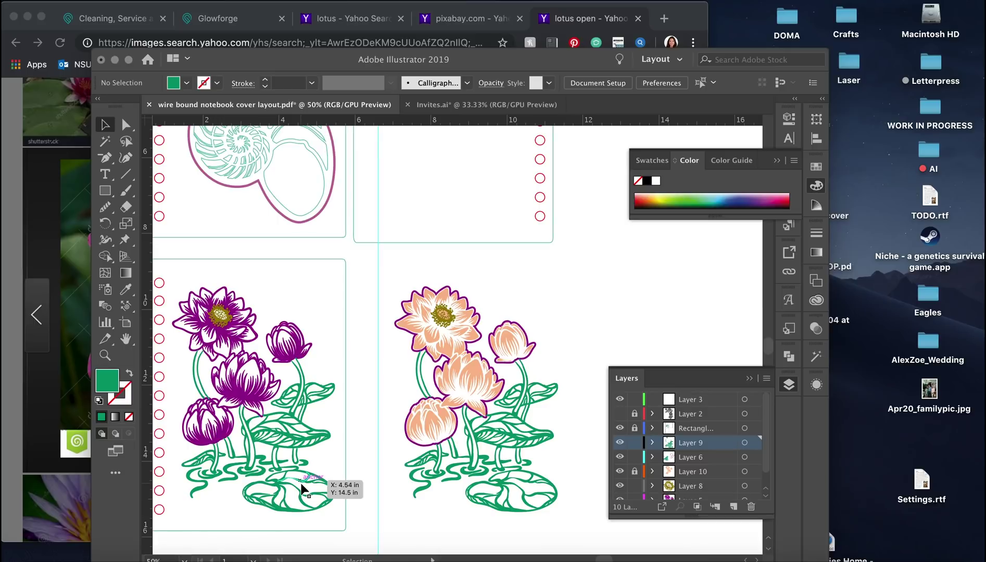
{"action": "key", "text": "super+plus"}
{"action": "key", "text": "super+plus"}
{"action": "key", "text": "super+plus"}
{"action": "left_click", "coordinate": [443, 315]}
{"action": "key", "text": "super+plus"}
{"action": "key", "text": "super+plus"}
{"action": "key", "text": "super+plus"}
{"action": "key", "text": "super+plus"}
{"action": "key", "text": "super+plus"}
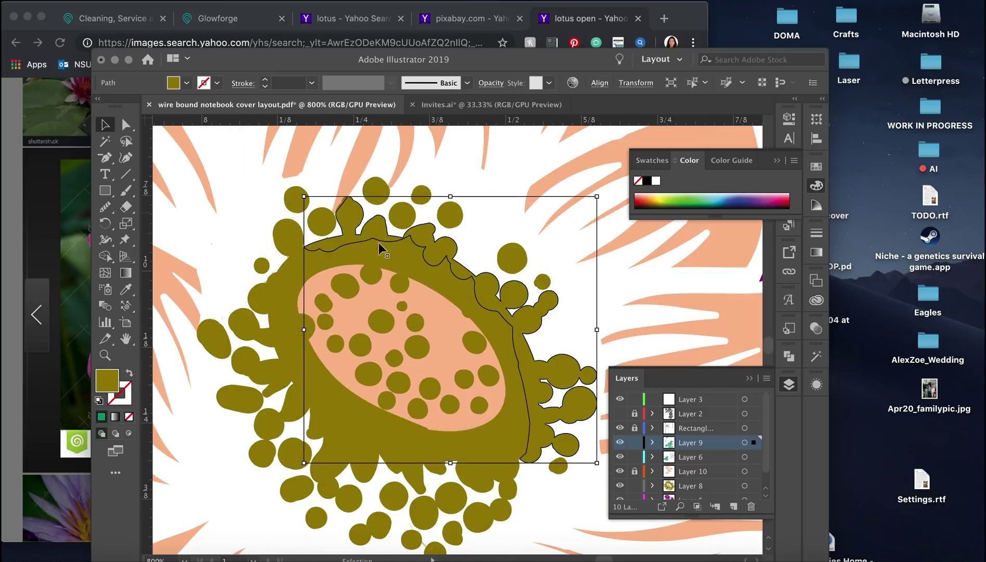
{"action": "left_click", "coordinate": [313, 359]}
{"action": "key", "text": "Delete"}
- Paint extra small olive dots inside the open flower's centre using the Blob Brush at a reduced size
{"action": "left_click", "coordinate": [291, 312]}
{"action": "left_click_drag", "start_coordinate": [126, 191], "coordinate": [182, 207]}
{"action": "key", "text": "bracketleft"}
{"action": "key", "text": "bracketleft"}
{"action": "key", "text": "bracketleft"}
{"action": "key", "text": "bracketleft"}
{"action": "key", "text": "super+shift+a"}
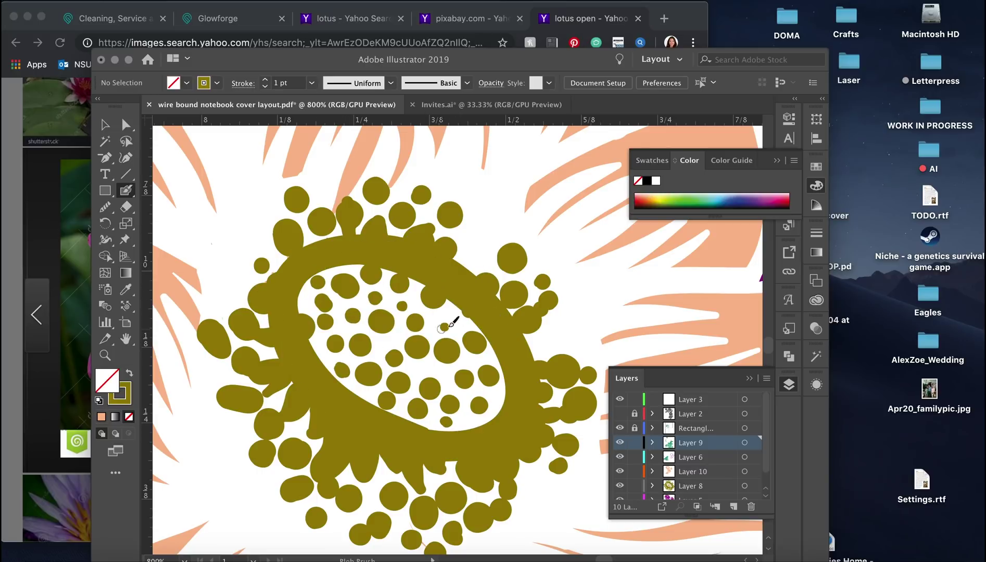
- Convert the purple flower outlines to filled shapes with Outline Stroke and recolour them in the stems' green
{"action": "key", "text": "super+minus"}
{"action": "key", "text": "super+minus"}
{"action": "key", "text": "super+minus"}
{"action": "key", "text": "super+minus"}
{"action": "key", "text": "super+minus"}
{"action": "key", "text": "super+minus"}
{"action": "key", "text": "a"}
{"action": "scroll", "coordinate": [315, 170], "scroll_direction": "down", "scroll_amount": 3}
{"action": "scroll", "coordinate": [315, 169], "scroll_direction": "right", "scroll_amount": 4}
{"action": "key", "text": "v"}
{"action": "left_click", "coordinate": [237, 190]}
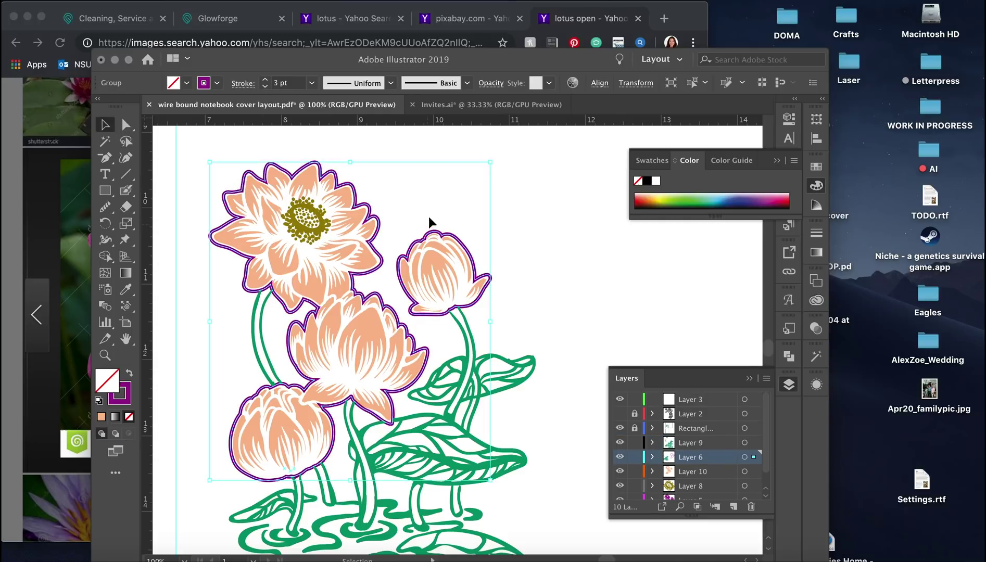
{"action": "left_click", "coordinate": [180, 1]}
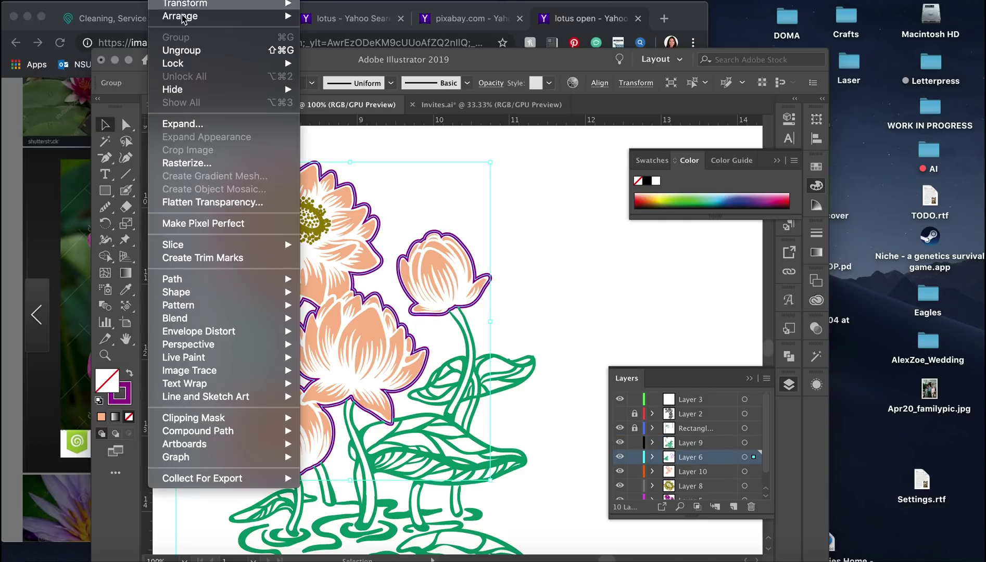
{"action": "mouse_move", "coordinate": [238, 279]}
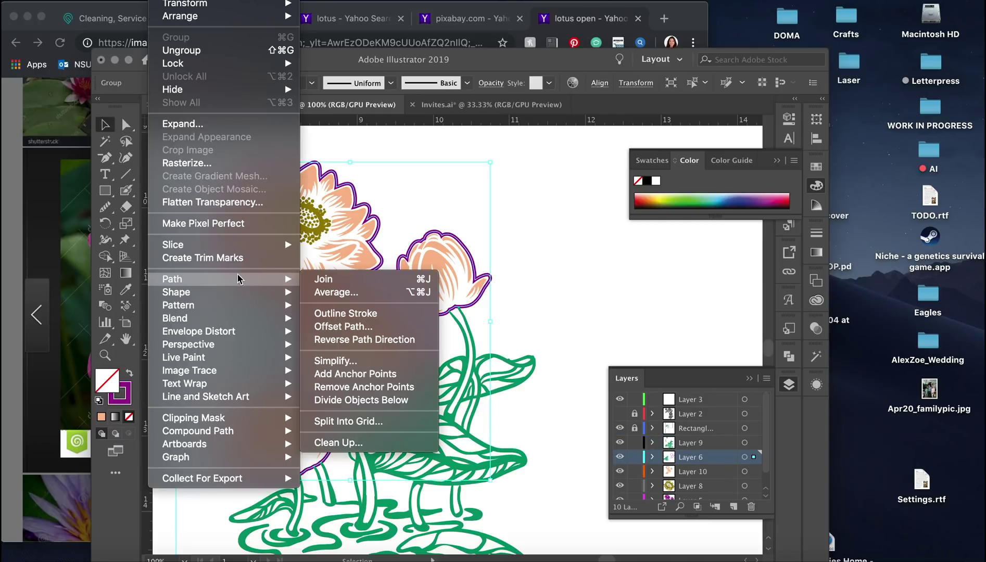
{"action": "left_click", "coordinate": [346, 313]}
{"action": "left_click", "coordinate": [532, 256]}
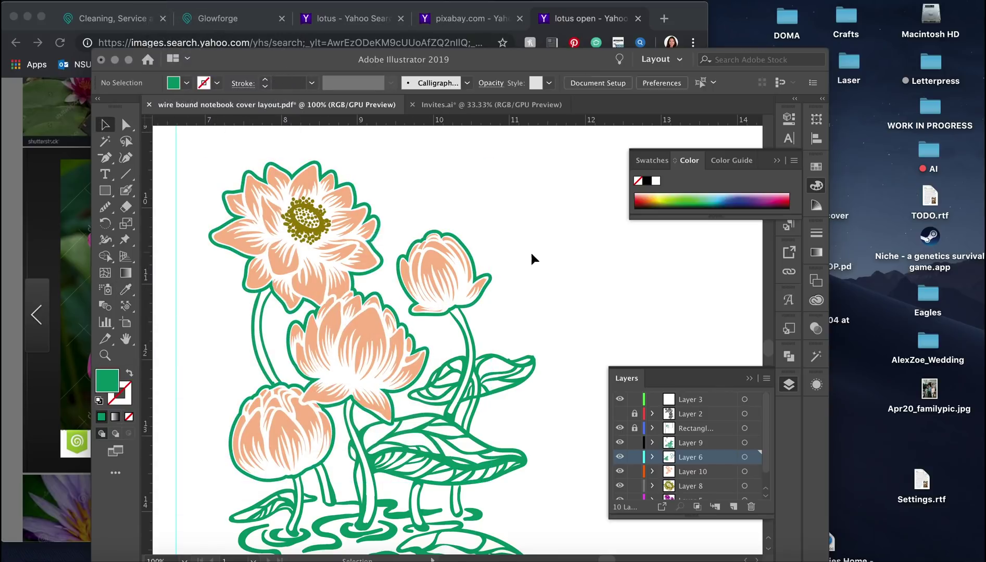
- Recolour the open flower's olive centre in the stems' green
{"action": "left_click", "coordinate": [307, 218]}
{"action": "left_click", "coordinate": [101, 416]}
{"action": "left_click", "coordinate": [511, 150]}
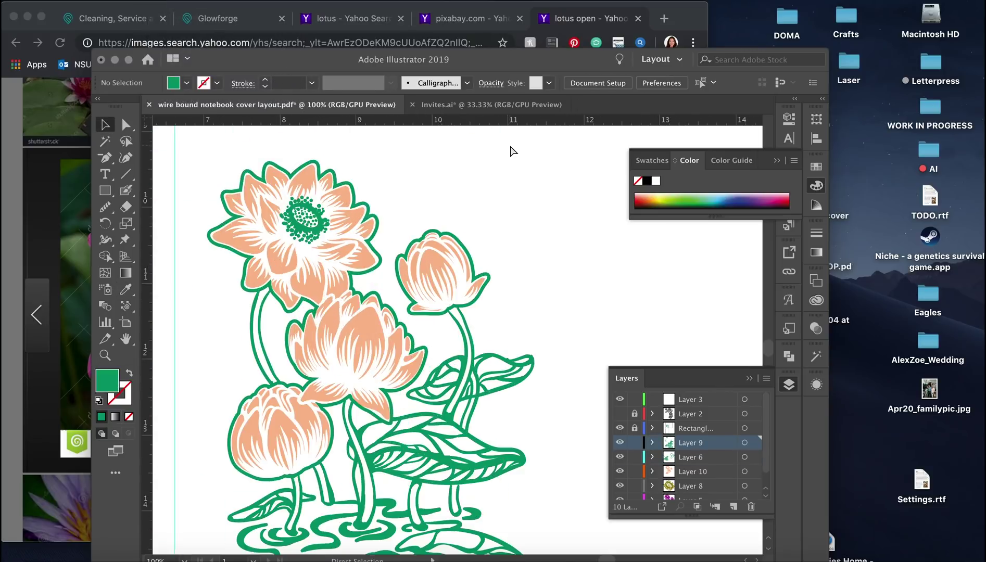
- Smooth the green water ripple below the closed lower bud with the Smooth tool
{"action": "scroll", "coordinate": [396, 287], "scroll_direction": "up", "scroll_amount": 5}
{"action": "key", "text": "n"}
{"action": "scroll", "coordinate": [332, 310], "scroll_direction": "up", "scroll_amount": 3}
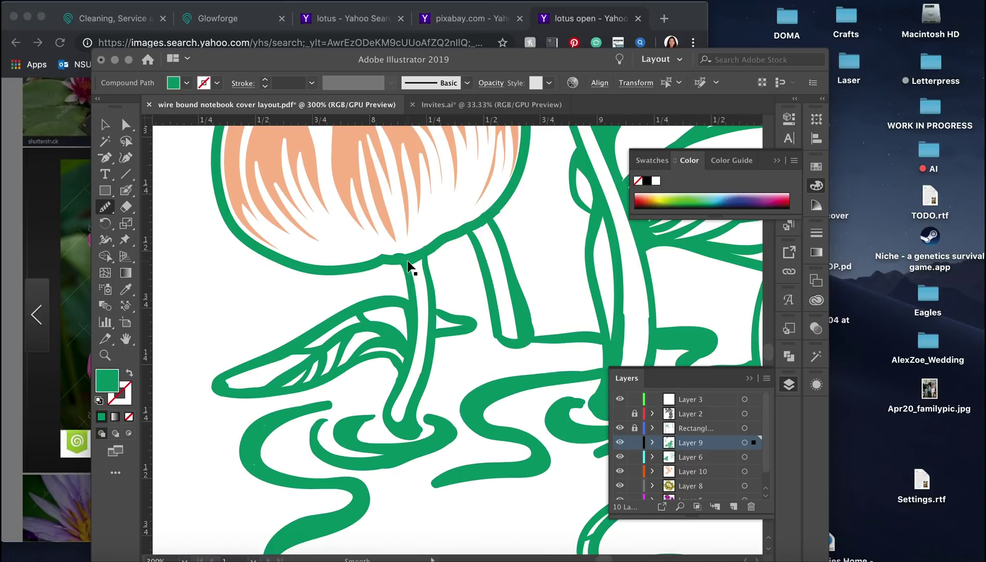
{"action": "left_click", "coordinate": [411, 267]}
{"action": "left_click", "coordinate": [270, 419]}
{"action": "key", "text": "shift+b"}
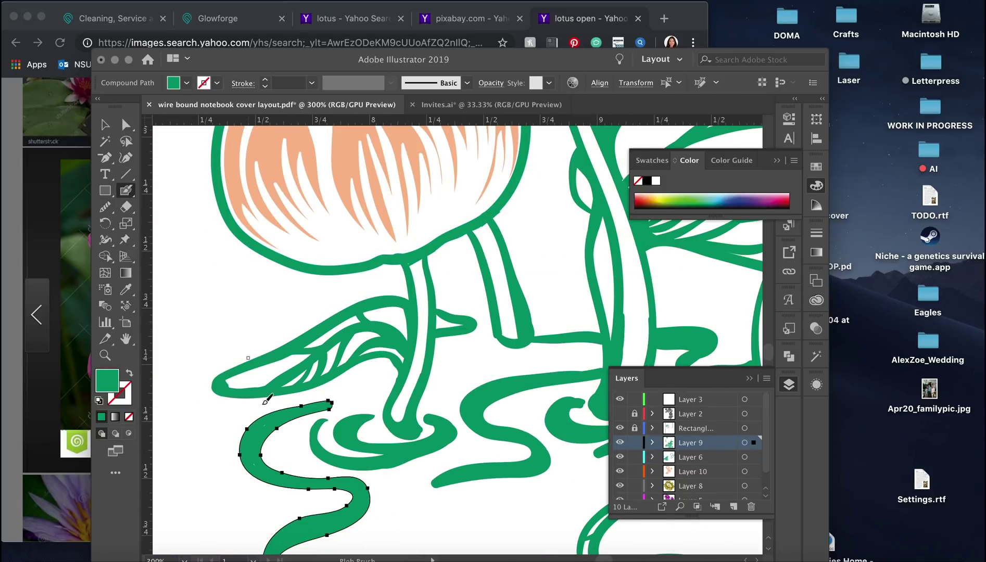
- Smooth the green outlines of the stems and connected water ripples beneath the central flower, leaving nothing selected
{"action": "scroll", "coordinate": [266, 400], "scroll_direction": "down", "scroll_amount": 5}
{"action": "scroll", "coordinate": [266, 399], "scroll_direction": "right", "scroll_amount": 5}
{"action": "key", "text": "n"}
{"action": "key", "text": "super+a"}
{"action": "left_click_drag", "start_coordinate": [280, 443], "coordinate": [405, 307]}
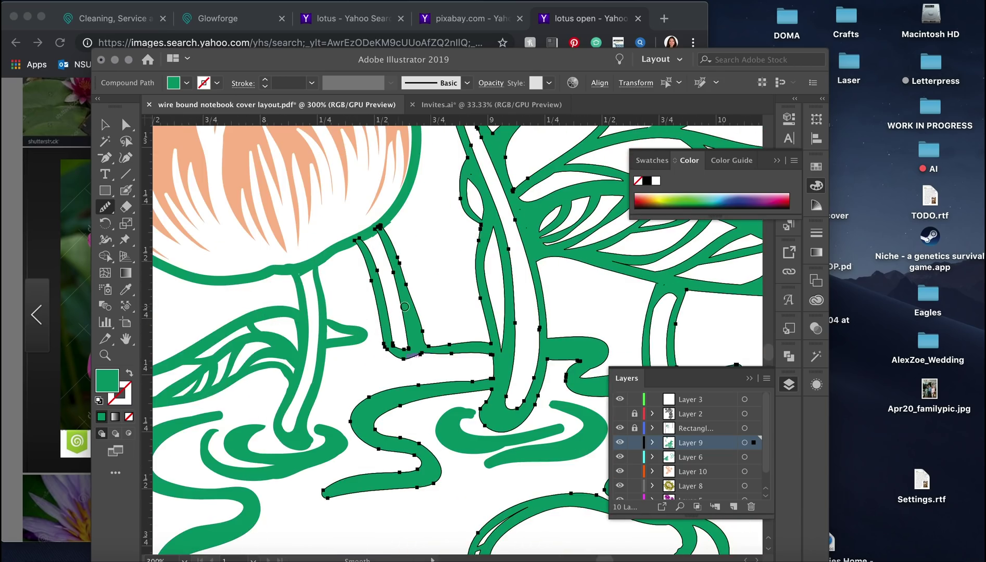
{"action": "key", "text": "super+minus"}
{"action": "key", "text": "super+minus"}
{"action": "key", "text": "super+minus"}
{"action": "key", "text": "super+minus"}
{"action": "key", "text": "super+minus"}
{"action": "key", "text": "v"}
{"action": "key", "text": "super+shift+a"}
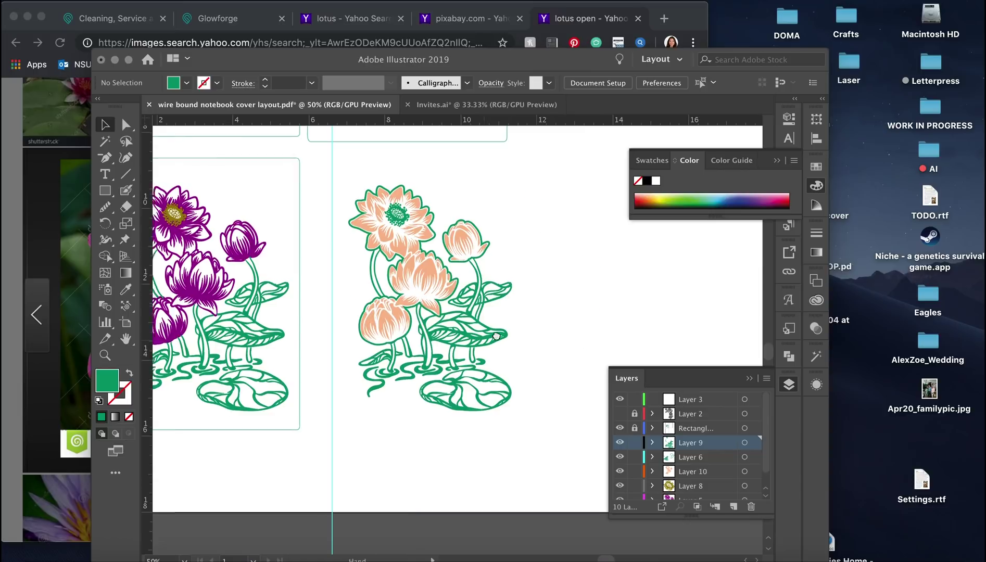
- Select all the green artwork of the lotus copy with the Magic Wand and unite it into one shape with Pathfinder
{"action": "scroll", "coordinate": [544, 202], "scroll_direction": "up", "scroll_amount": 1}
{"action": "key", "text": "y"}
{"action": "left_click", "coordinate": [487, 245]}
{"action": "left_click", "coordinate": [789, 356]}
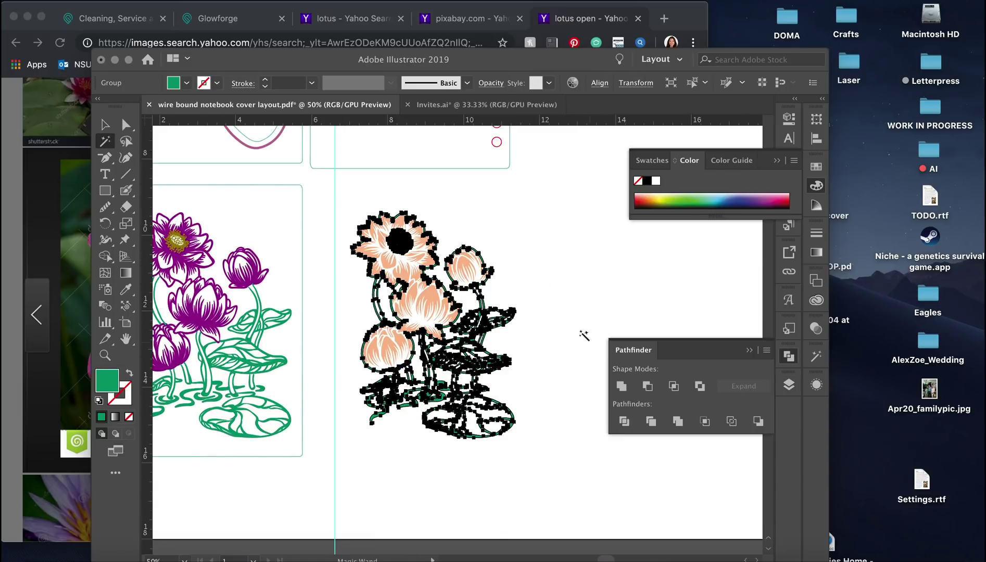
{"action": "left_click", "coordinate": [620, 385]}
{"action": "key", "text": "super+shift+a"}
- Adjust the outer peach petals on both sides of the closed lower bud to fit inside the green outline
{"action": "key", "text": "super+equal"}
{"action": "key", "text": "super+equal"}
{"action": "key", "text": "super+equal"}
{"action": "key", "text": "super+equal"}
{"action": "key", "text": "super+equal"}
{"action": "key", "text": "v"}
{"action": "left_click_drag", "start_coordinate": [445, 244], "coordinate": [413, 260]}
{"action": "scroll", "coordinate": [446, 258], "scroll_direction": "left", "scroll_amount": 3}
{"action": "left_click", "coordinate": [443, 263]}
{"action": "scroll", "coordinate": [363, 265], "scroll_direction": "left", "scroll_amount": 5}
{"action": "left_click", "coordinate": [387, 372]}
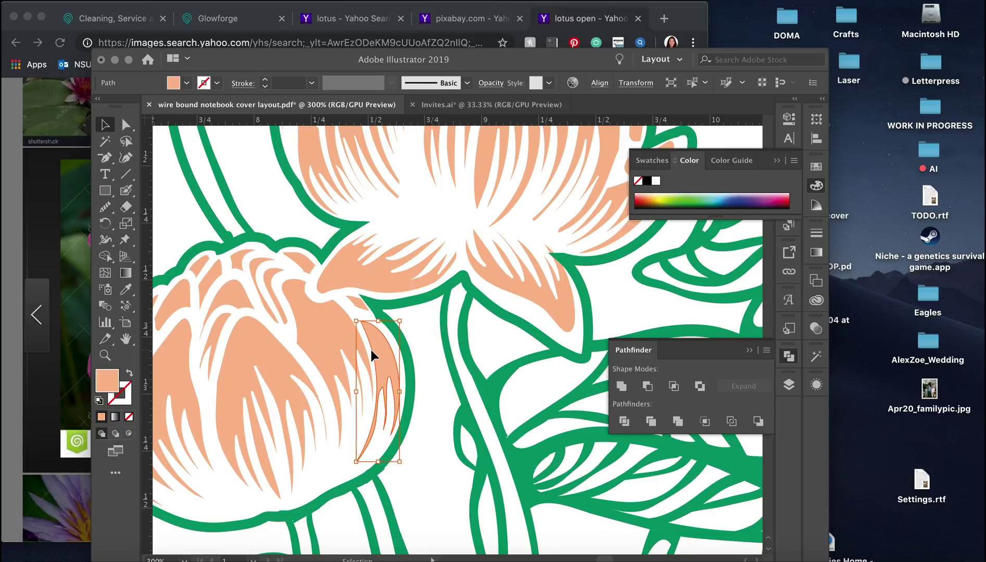
{"action": "scroll", "coordinate": [371, 356], "scroll_direction": "left", "scroll_amount": 5}
{"action": "left_click", "coordinate": [276, 394]}
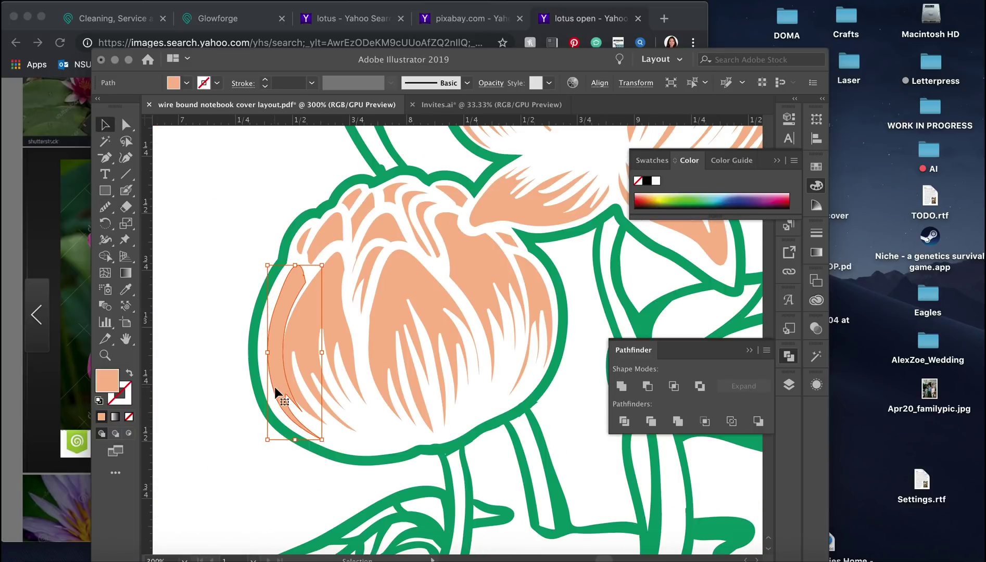
- Touch up the green outline where the long stem meets the closed lower bud using the Blob Brush
{"action": "left_click", "coordinate": [171, 190]}
{"action": "key", "text": "shift+b"}
{"action": "scroll", "coordinate": [303, 346], "scroll_direction": "up", "scroll_amount": 5}
{"action": "scroll", "coordinate": [303, 347], "scroll_direction": "right", "scroll_amount": 2}
{"action": "left_click", "coordinate": [304, 346], "text": "super"}
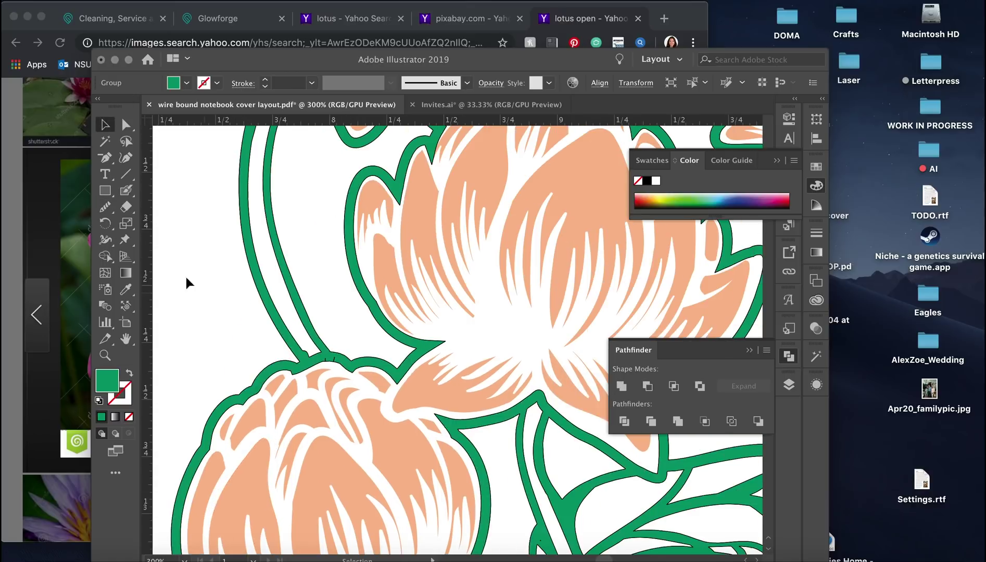
- Reposition the open flower's lower peach petals and the central flower's upper-left petal within their green outlines
{"action": "key", "text": "v"}
{"action": "scroll", "coordinate": [364, 227], "scroll_direction": "left", "scroll_amount": 5}
{"action": "left_click", "coordinate": [356, 363]}
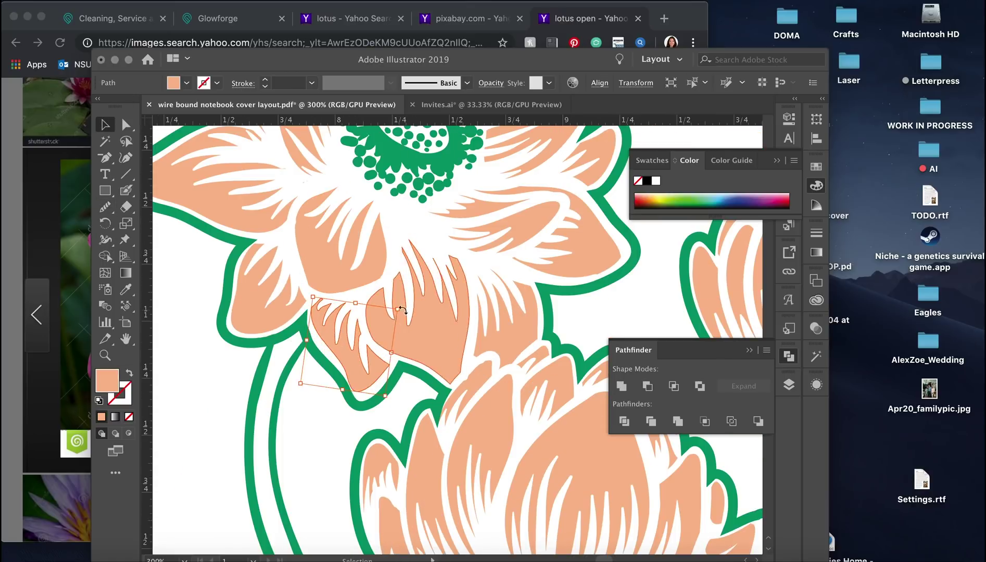
{"action": "scroll", "coordinate": [292, 313], "scroll_direction": "up", "scroll_amount": 4}
{"action": "scroll", "coordinate": [293, 313], "scroll_direction": "left", "scroll_amount": 2}
{"action": "left_click", "coordinate": [291, 340]}
{"action": "scroll", "coordinate": [276, 365], "scroll_direction": "right", "scroll_amount": 3}
{"action": "scroll", "coordinate": [276, 364], "scroll_direction": "up", "scroll_amount": 2}
{"action": "scroll", "coordinate": [276, 395], "scroll_direction": "down", "scroll_amount": 4}
{"action": "left_click", "coordinate": [340, 398]}
{"action": "left_click_drag", "start_coordinate": [371, 362], "coordinate": [375, 354]}
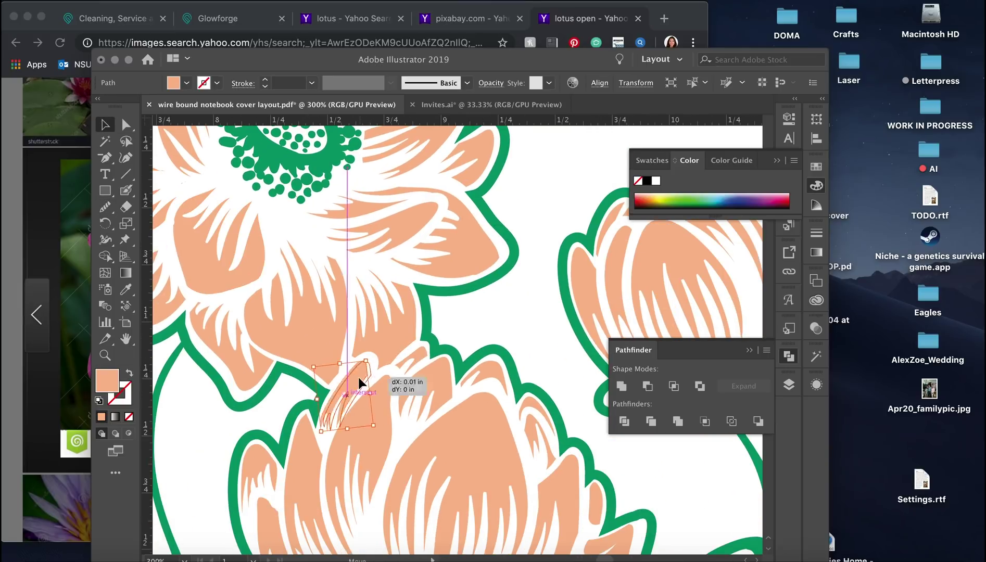
- Adjust the small peach petals of the upper-right bud, including the thin one at its tip, within the green outline
{"action": "scroll", "coordinate": [352, 275], "scroll_direction": "down", "scroll_amount": 3}
{"action": "scroll", "coordinate": [351, 275], "scroll_direction": "right", "scroll_amount": 4}
{"action": "left_click", "coordinate": [440, 194]}
{"action": "scroll", "coordinate": [445, 174], "scroll_direction": "up", "scroll_amount": 5}
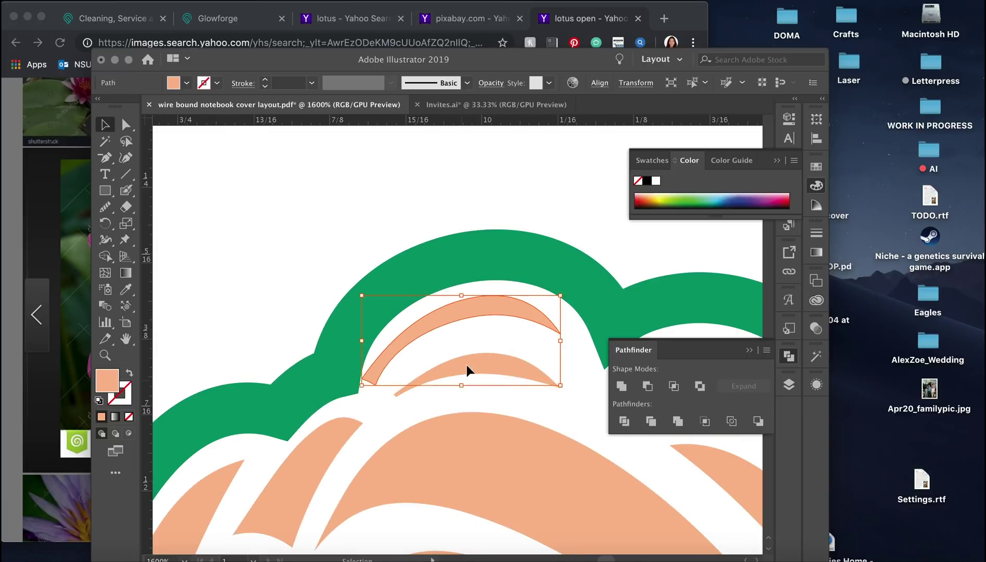
{"action": "scroll", "coordinate": [469, 450], "scroll_direction": "down", "scroll_amount": 3}
{"action": "key", "text": "super+shift+a"}
{"action": "scroll", "coordinate": [357, 235], "scroll_direction": "down", "scroll_amount": 3}
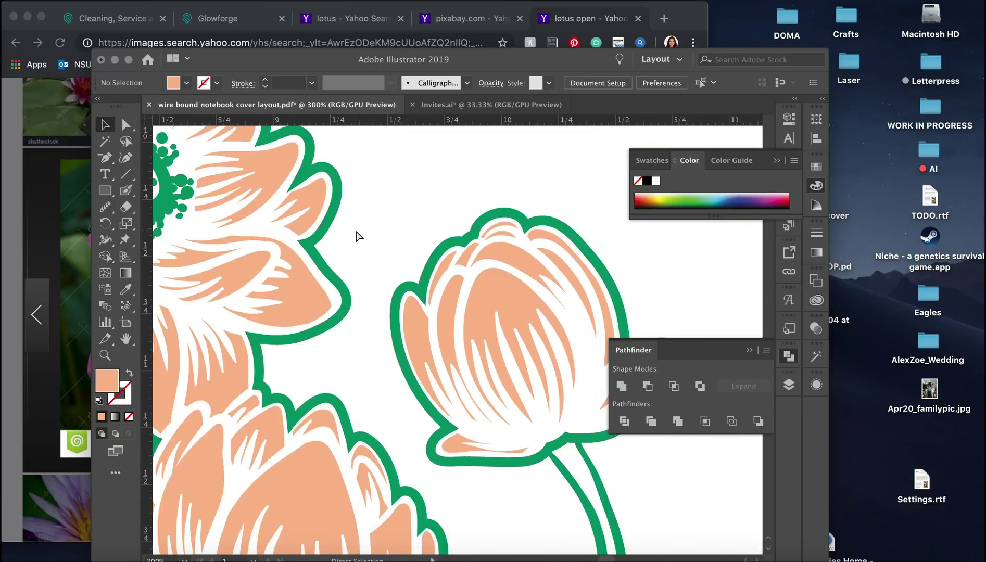
{"action": "scroll", "coordinate": [357, 236], "scroll_direction": "up", "scroll_amount": 4}
{"action": "scroll", "coordinate": [411, 405], "scroll_direction": "down", "scroll_amount": 3}
{"action": "left_click", "coordinate": [541, 387]}
{"action": "key", "text": "a"}
{"action": "left_click_drag", "start_coordinate": [542, 387], "coordinate": [401, 386]}
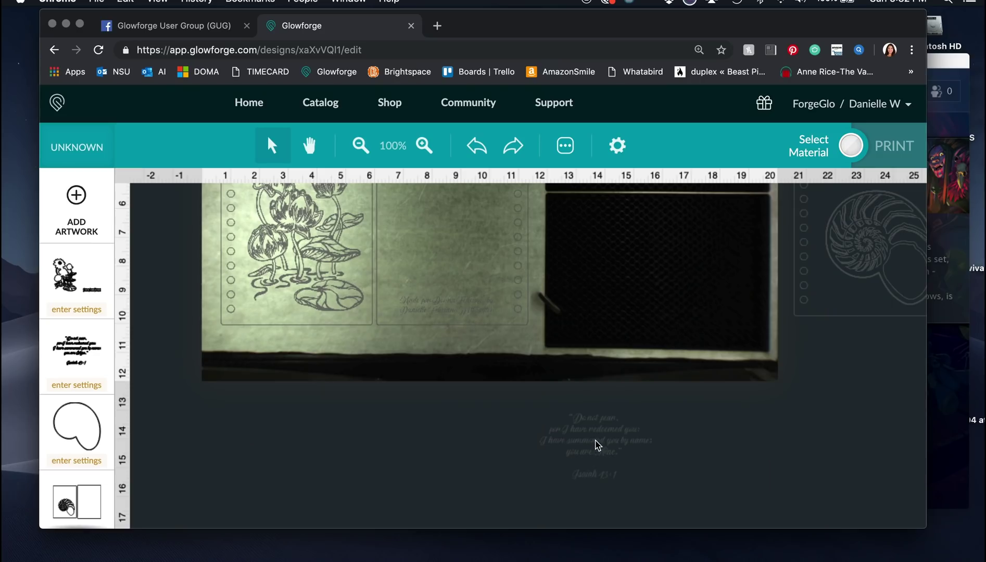
- Switch to Glowforge and move the Isaiah 43:1 verse onto the lower black sheet on the bed
{"action": "left_click", "coordinate": [592, 439]}
{"action": "left_click", "coordinate": [631, 332]}
{"action": "left_click", "coordinate": [590, 445]}
{"action": "left_click_drag", "start_coordinate": [589, 441], "coordinate": [632, 323]}
{"action": "left_click", "coordinate": [614, 295]}
{"action": "scroll", "coordinate": [522, 235], "scroll_direction": "up", "scroll_amount": 5}
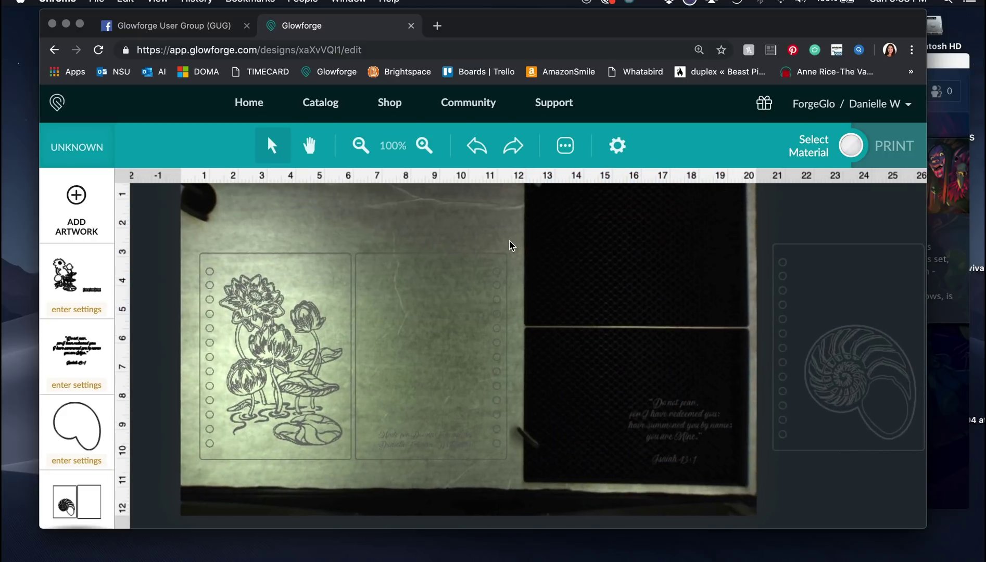
- Rotate the lotus notebook cover artwork 90 degrees counterclockwise and place it on the pale sheet beside the black sheets
{"action": "left_click", "coordinate": [447, 400]}
{"action": "left_click_drag", "start_coordinate": [352, 227], "coordinate": [199, 256]}
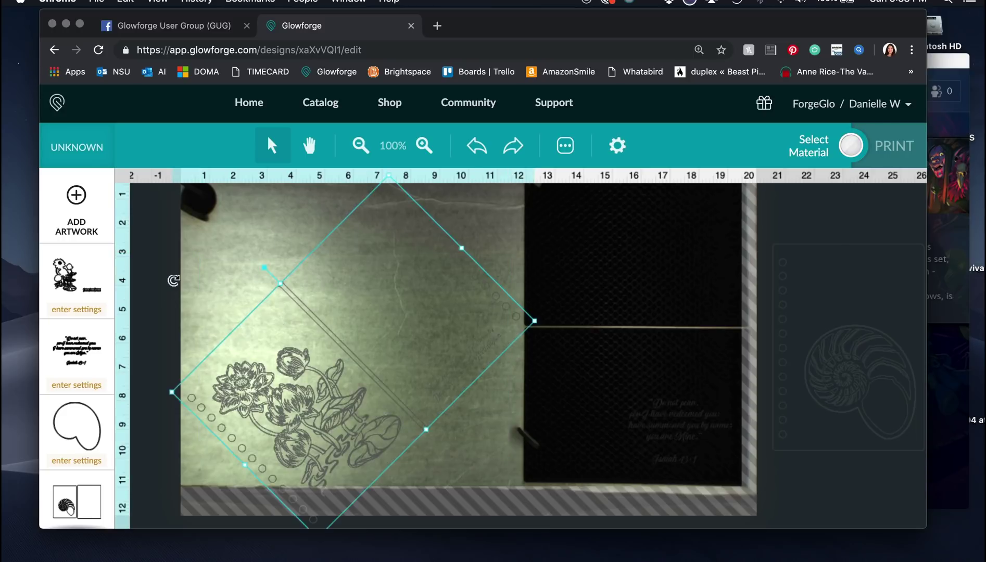
{"action": "key", "text": "super+z"}
{"action": "scroll", "coordinate": [354, 395], "scroll_direction": "right", "scroll_amount": 3}
{"action": "left_click_drag", "start_coordinate": [356, 383], "coordinate": [407, 357]}
{"action": "left_click", "coordinate": [506, 357]}
{"action": "scroll", "coordinate": [505, 356], "scroll_direction": "down", "scroll_amount": 3}
{"action": "scroll", "coordinate": [506, 357], "scroll_direction": "left", "scroll_amount": 2}
{"action": "scroll", "coordinate": [84, 392], "scroll_direction": "down", "scroll_amount": 3}
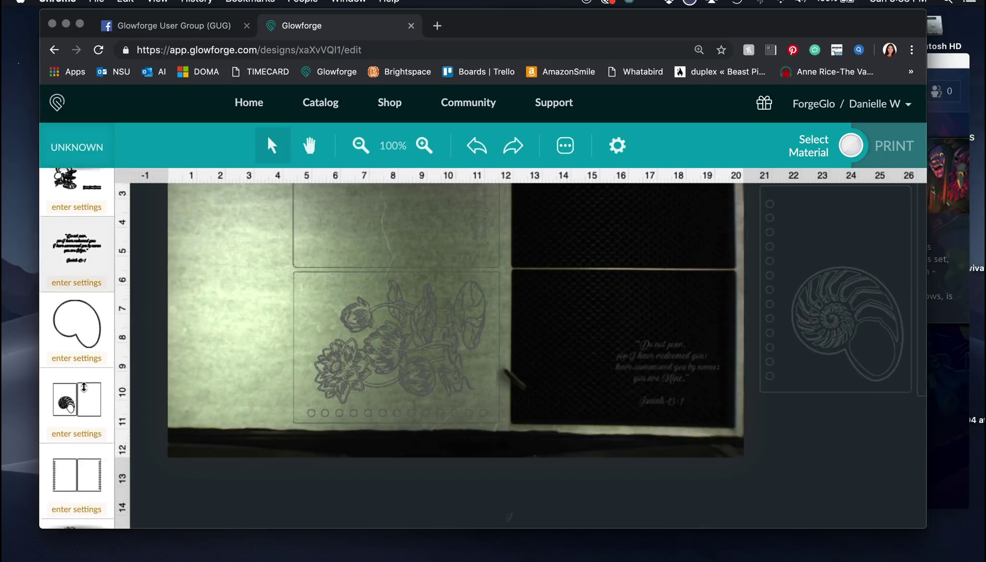
- Set the print material to Medium Walnut Plywood
{"action": "scroll", "coordinate": [85, 391], "scroll_direction": "down", "scroll_amount": 5}
{"action": "scroll", "coordinate": [97, 338], "scroll_direction": "up", "scroll_amount": 2}
{"action": "left_click", "coordinate": [77, 380]}
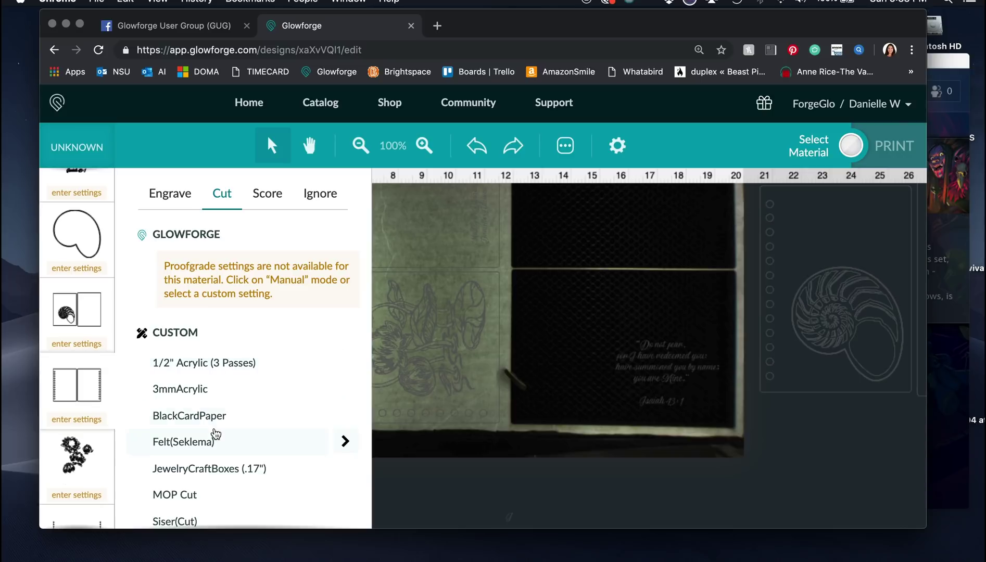
{"action": "scroll", "coordinate": [216, 433], "scroll_direction": "down", "scroll_amount": 2}
{"action": "left_click", "coordinate": [77, 146]}
{"action": "mouse_move", "coordinate": [245, 262]}
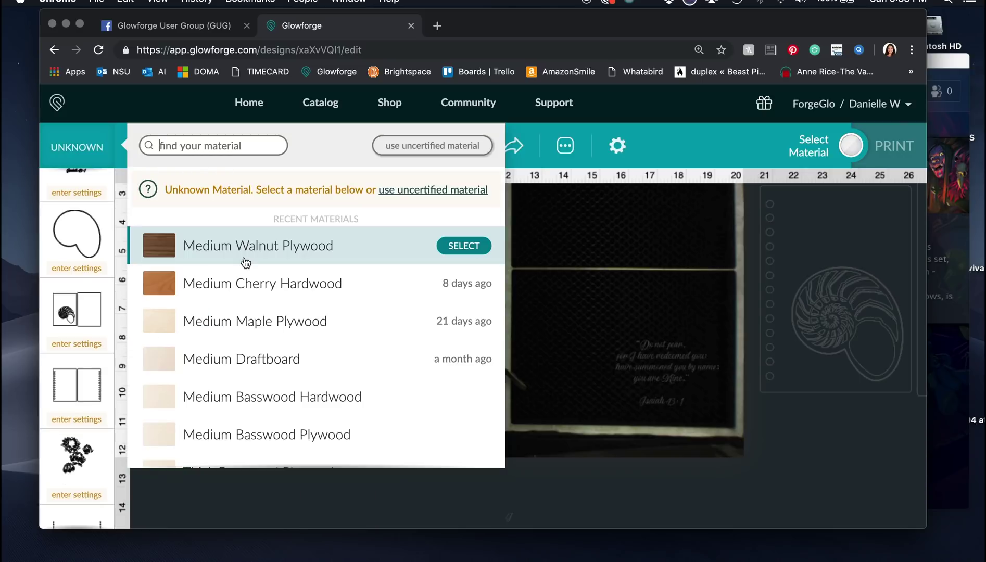
{"action": "left_click", "coordinate": [463, 248]}
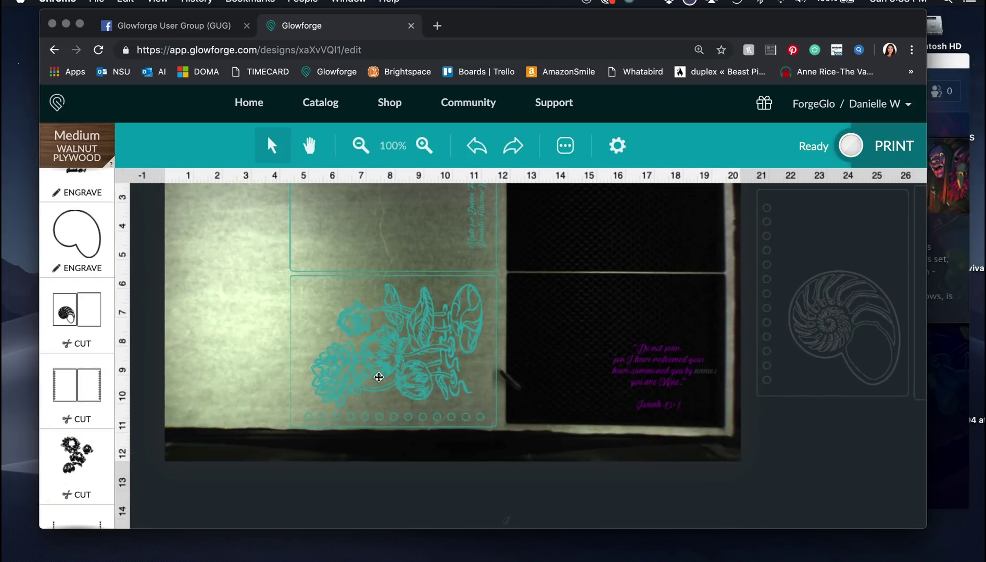
- Set the nautilus cover, its shell outline and the Isaiah verse to Ignore
{"action": "left_click", "coordinate": [86, 313]}
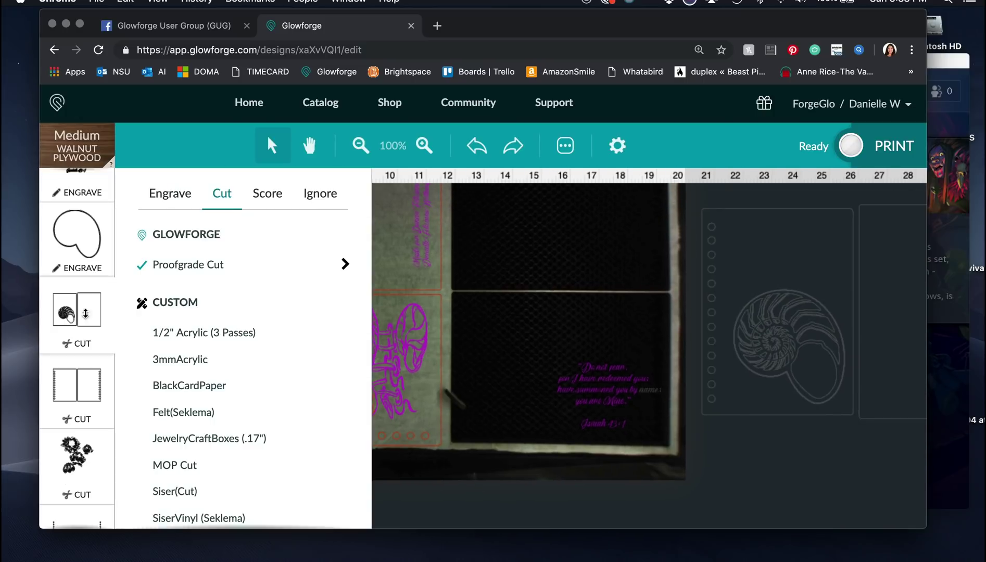
{"action": "left_click", "coordinate": [319, 193]}
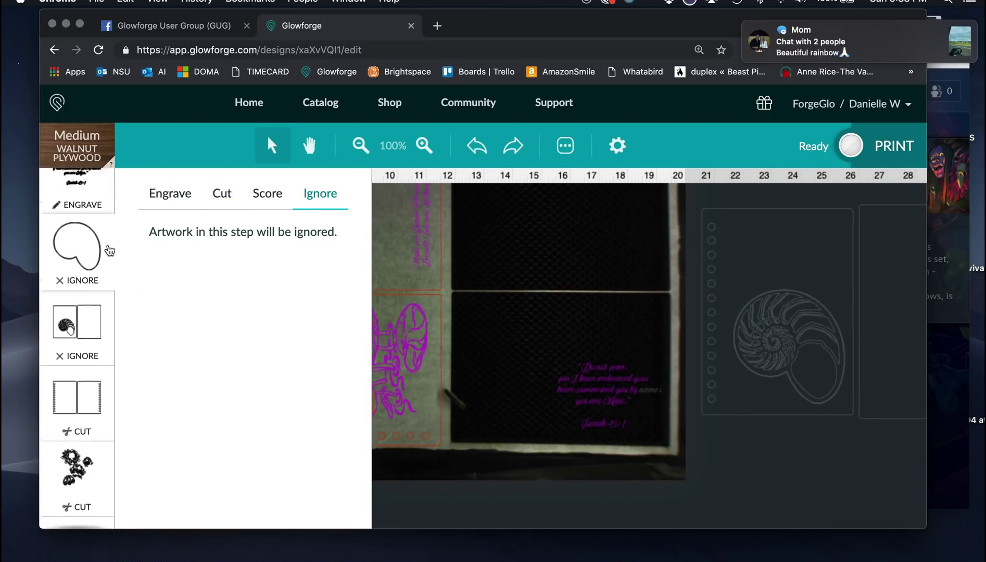
{"action": "left_click", "coordinate": [109, 251]}
{"action": "left_click", "coordinate": [77, 312]}
{"action": "left_click", "coordinate": [319, 194]}
{"action": "left_click", "coordinate": [94, 280]}
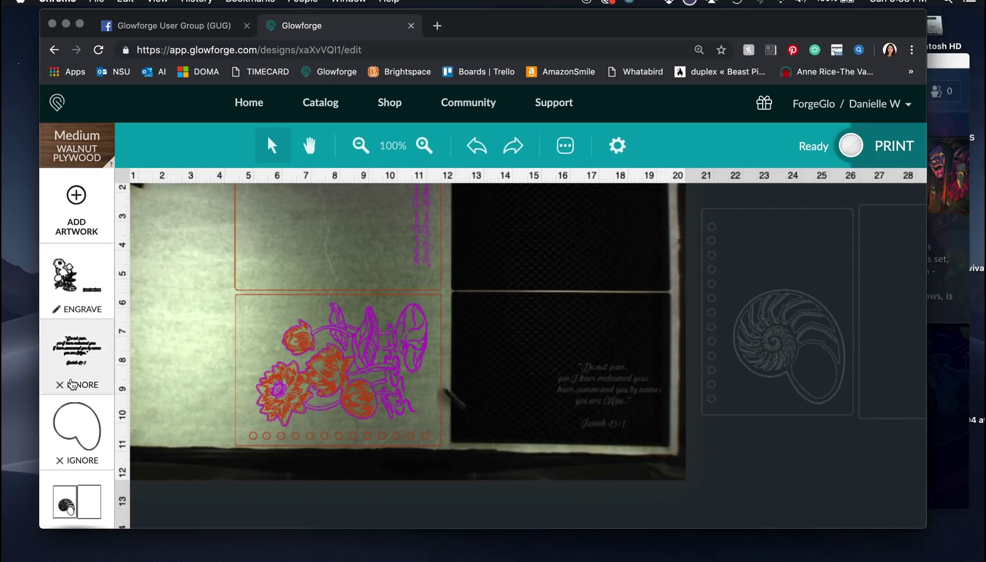
- Reorder the print steps so the lotus petals and the notebook cover outline come before the ignored artwork
{"action": "scroll", "coordinate": [77, 400], "scroll_direction": "down", "scroll_amount": 5}
{"action": "left_click_drag", "start_coordinate": [78, 408], "coordinate": [72, 446]}
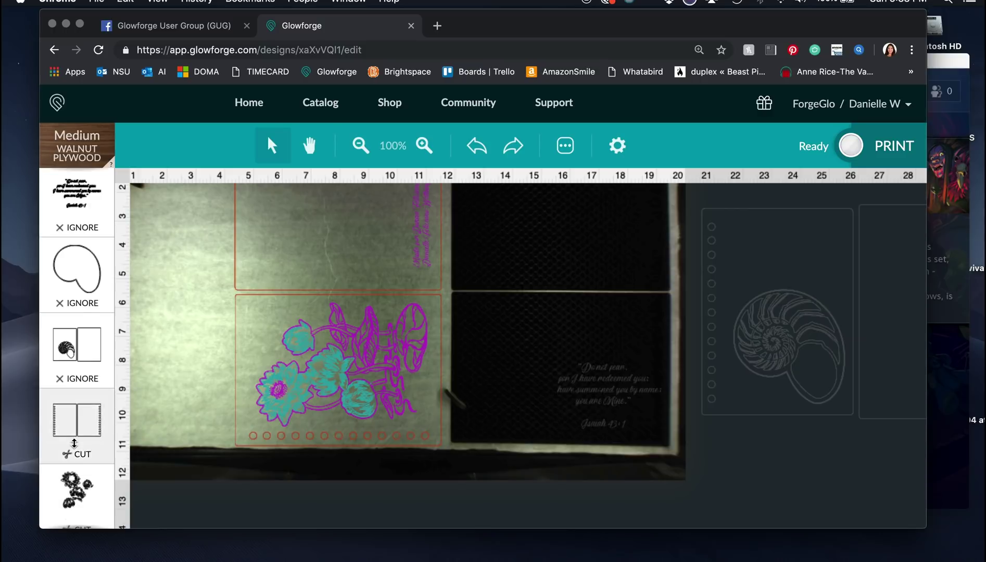
{"action": "left_click_drag", "start_coordinate": [56, 264], "coordinate": [79, 364]}
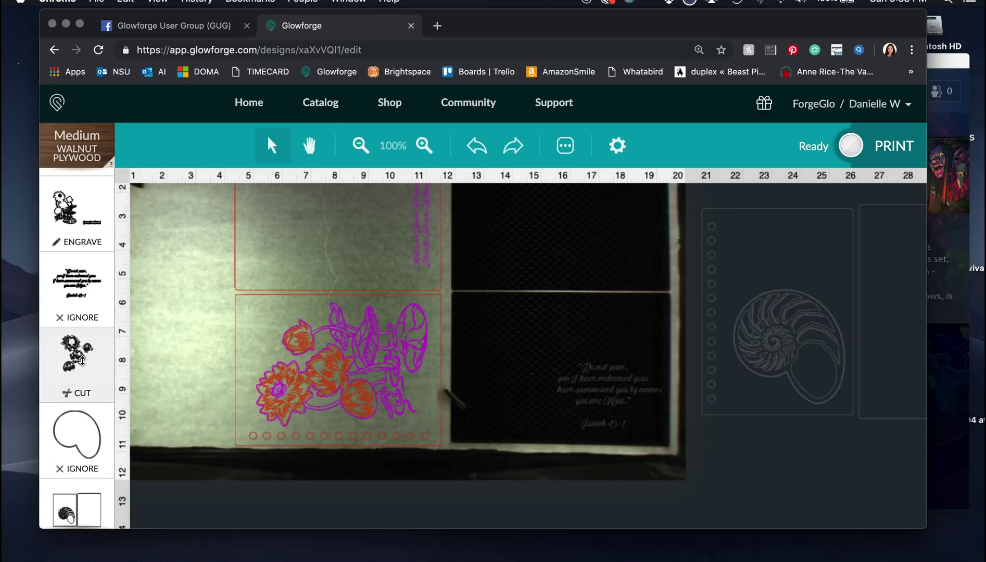
{"action": "scroll", "coordinate": [86, 388], "scroll_direction": "down", "scroll_amount": 3}
{"action": "left_click_drag", "start_coordinate": [85, 388], "coordinate": [104, 414]}
{"action": "scroll", "coordinate": [94, 404], "scroll_direction": "down", "scroll_amount": 5}
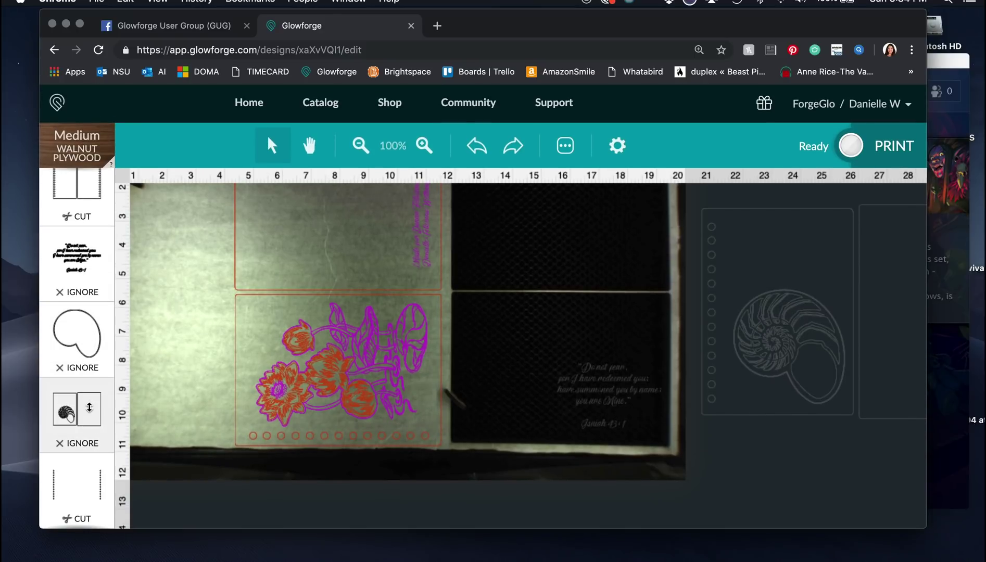
- Review the cover's placement on the bed and start preparing the print
{"action": "scroll", "coordinate": [85, 407], "scroll_direction": "up", "scroll_amount": 2}
{"action": "left_click", "coordinate": [343, 376]}
{"action": "scroll", "coordinate": [343, 377], "scroll_direction": "up", "scroll_amount": 4}
{"action": "scroll", "coordinate": [343, 377], "scroll_direction": "down", "scroll_amount": 3}
{"action": "left_click", "coordinate": [250, 405]}
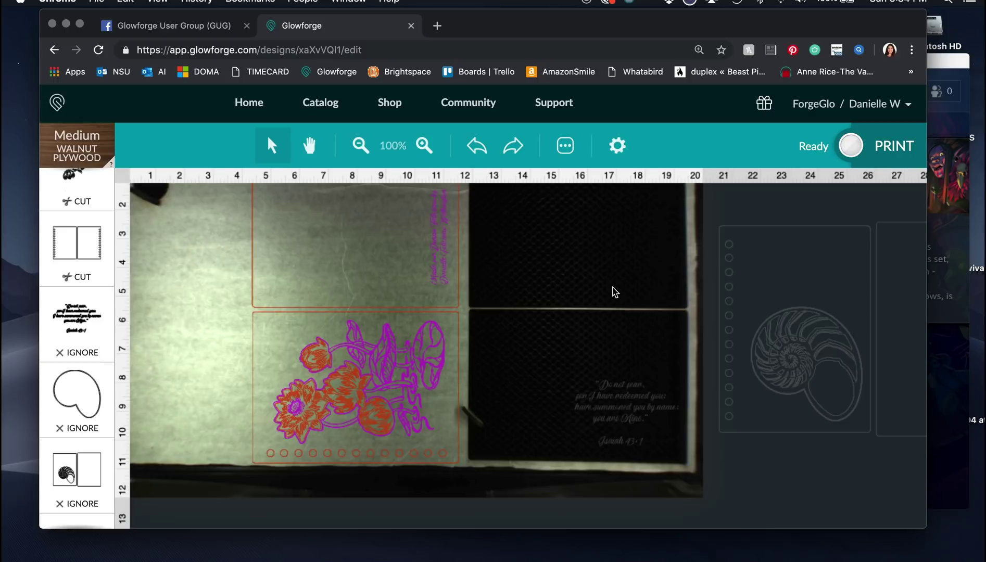
{"action": "scroll", "coordinate": [612, 289], "scroll_direction": "up", "scroll_amount": 3}
{"action": "left_click", "coordinate": [852, 146]}
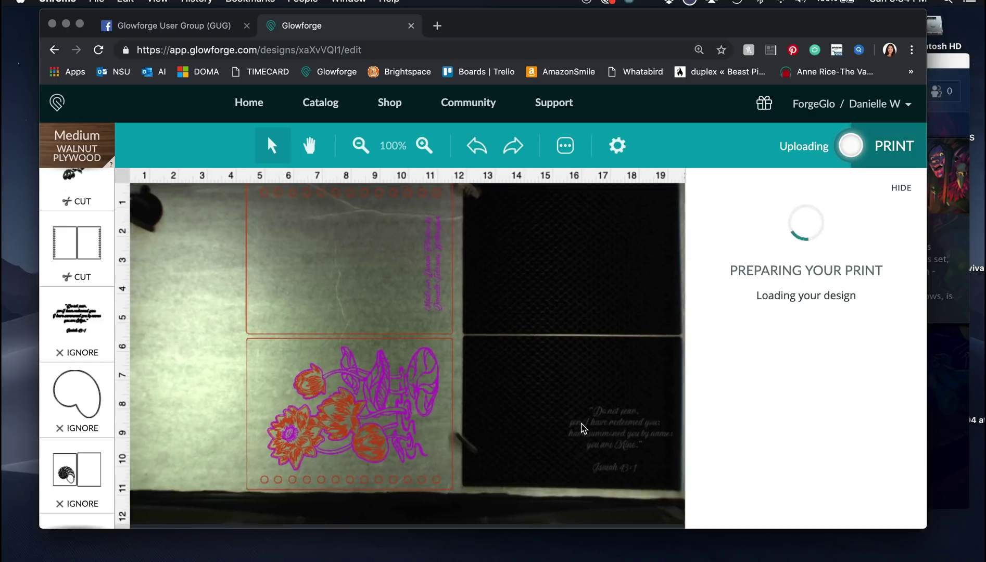